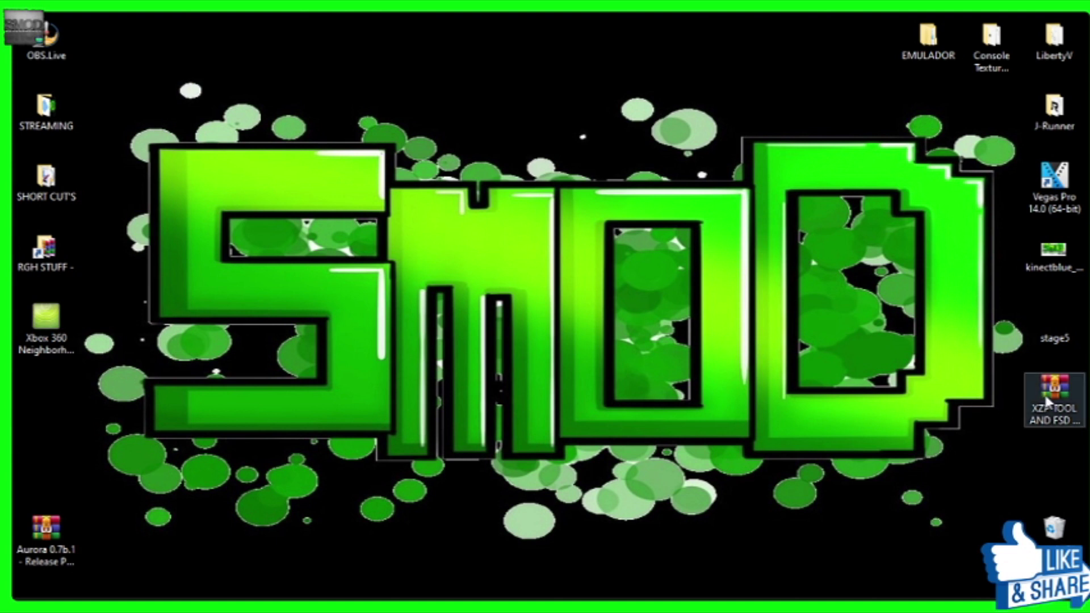
Step: Move the XZP TOOL AND FSD 775.780.783 archive to an empty desktop area, open it and dismiss the licence notice
{"action": "left_click_drag", "start_coordinate": [1054, 392], "coordinate": [489, 74]}
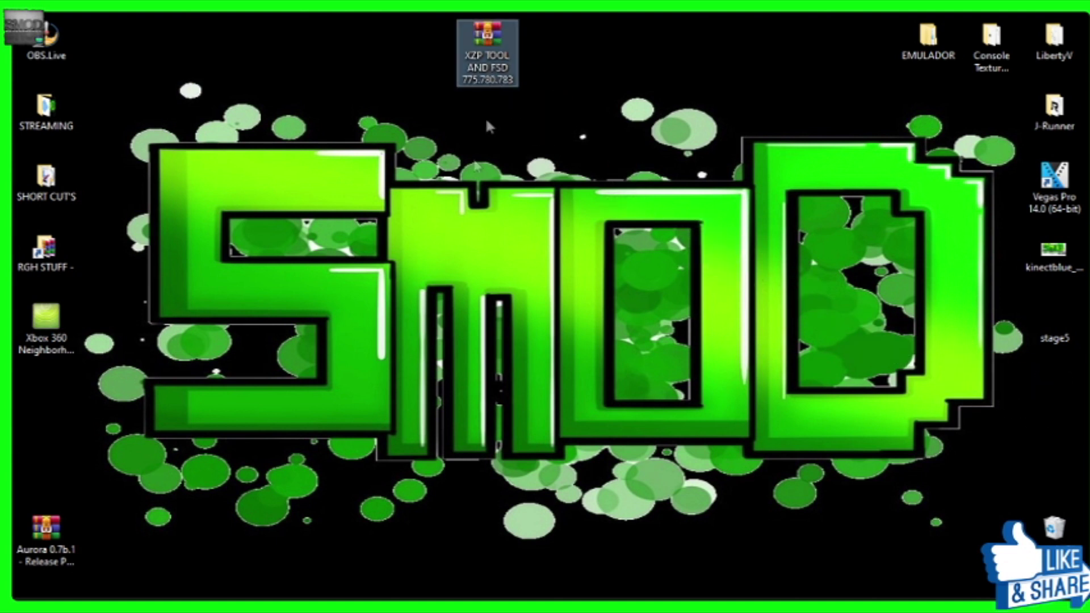
{"action": "double_click", "coordinate": [475, 81]}
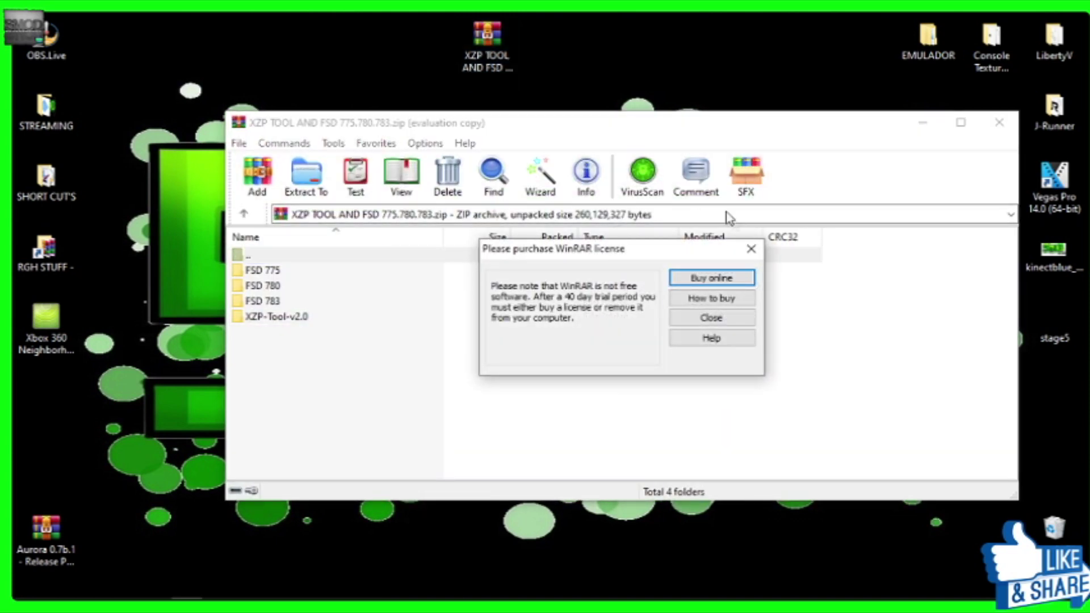
{"action": "left_click", "coordinate": [751, 248]}
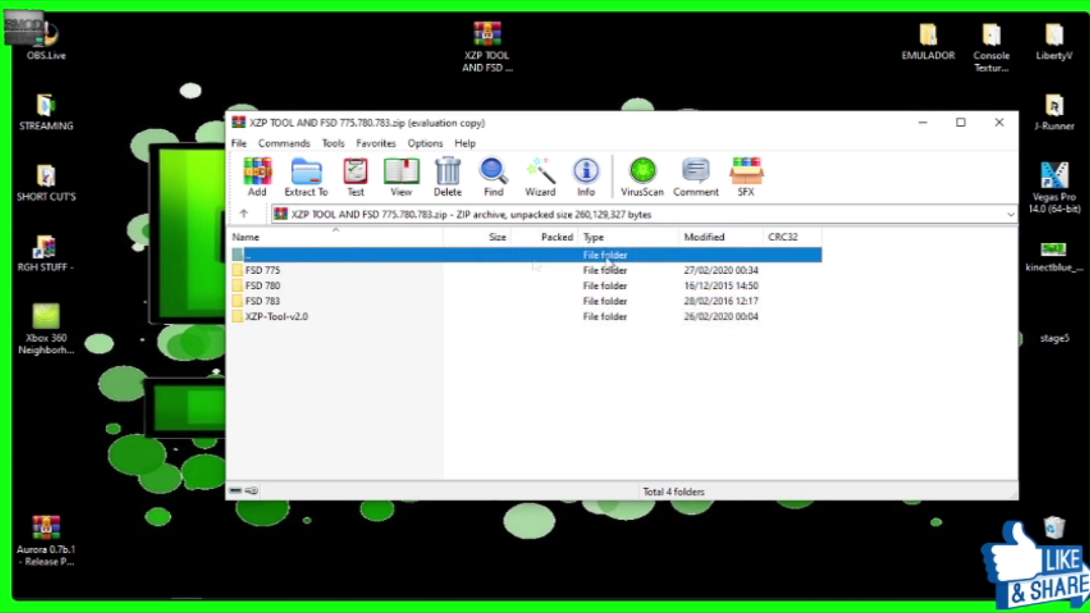
Step: Extract the XZP-Tool-v2.0 and FSD 775 folders from the archive to the desktop
{"action": "left_click", "coordinate": [281, 273]}
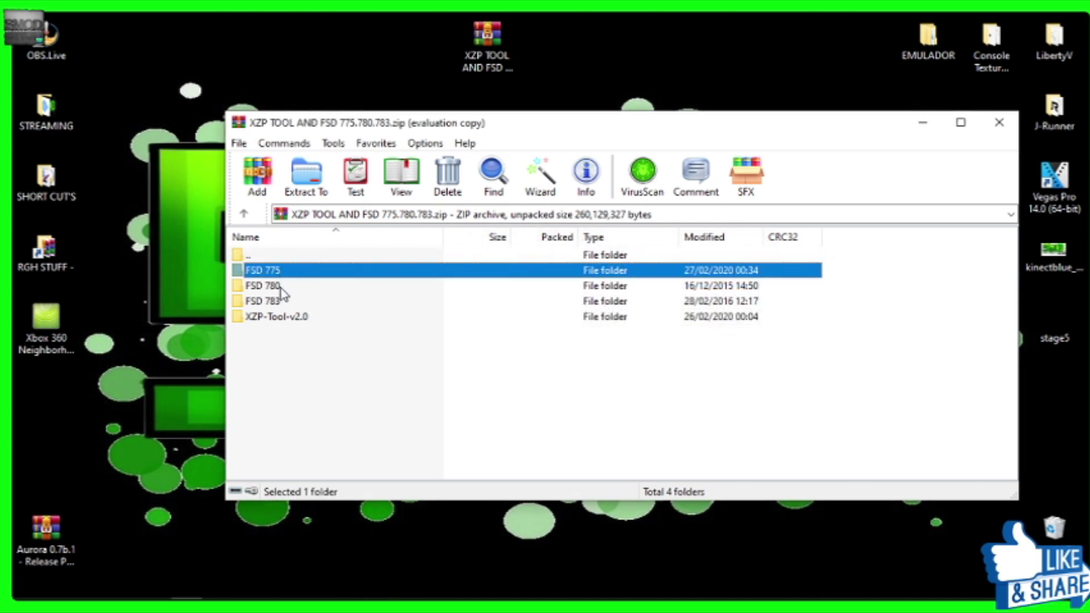
{"action": "left_click", "coordinate": [260, 285]}
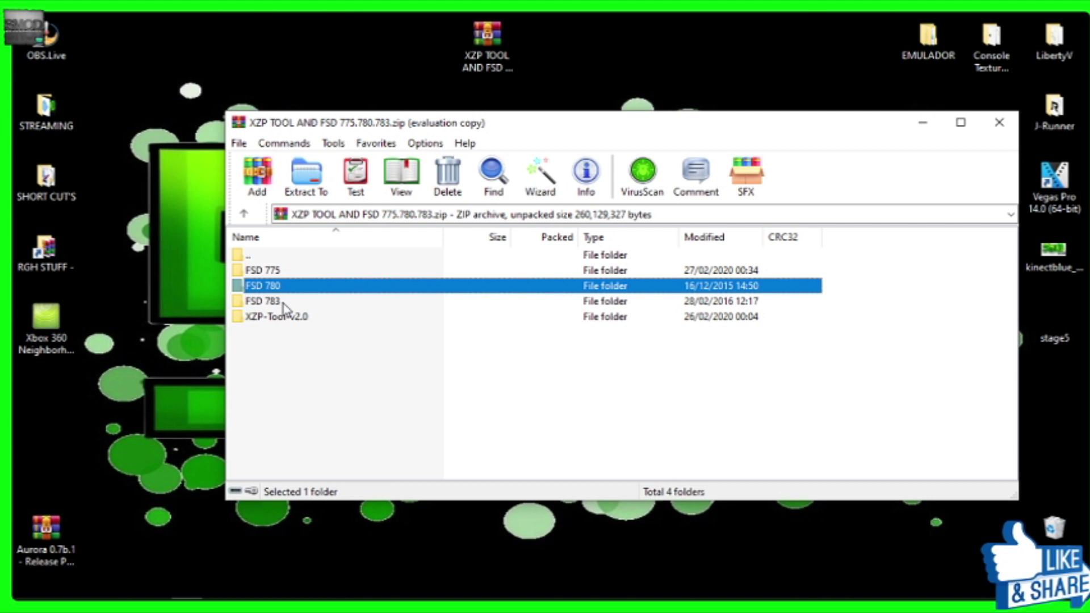
{"action": "left_click", "coordinate": [263, 305]}
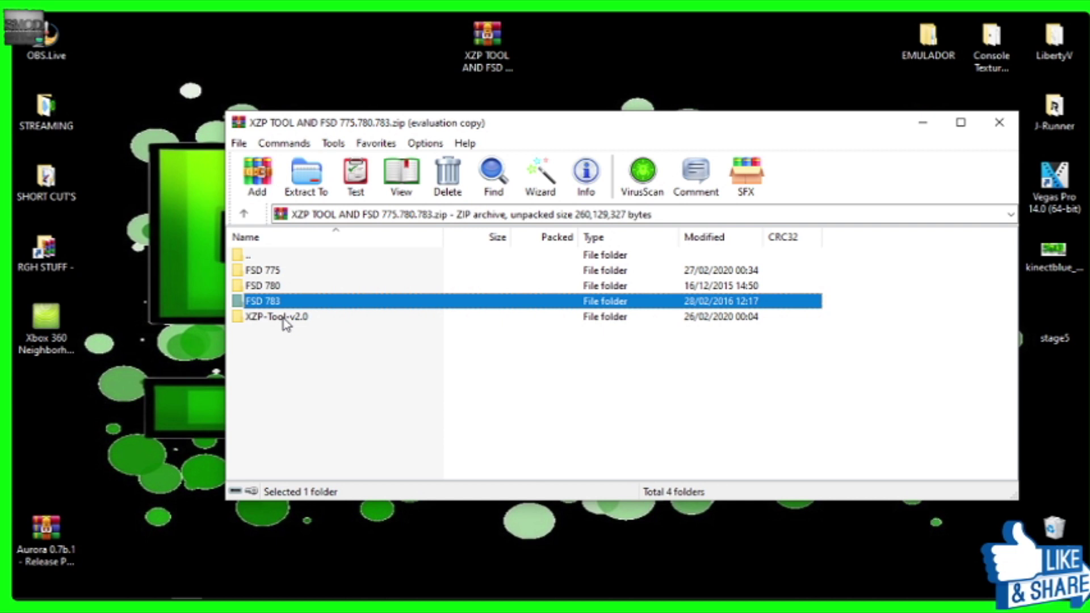
{"action": "left_click_drag", "start_coordinate": [285, 321], "coordinate": [553, 61]}
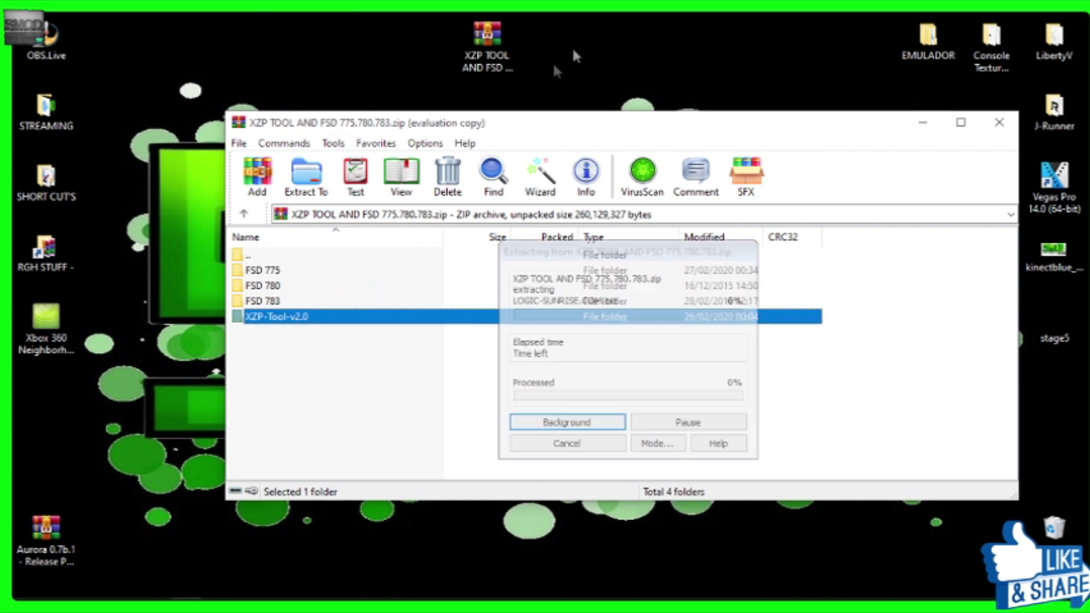
{"action": "left_click", "coordinate": [263, 273]}
{"action": "left_click_drag", "start_coordinate": [263, 272], "coordinate": [570, 65]}
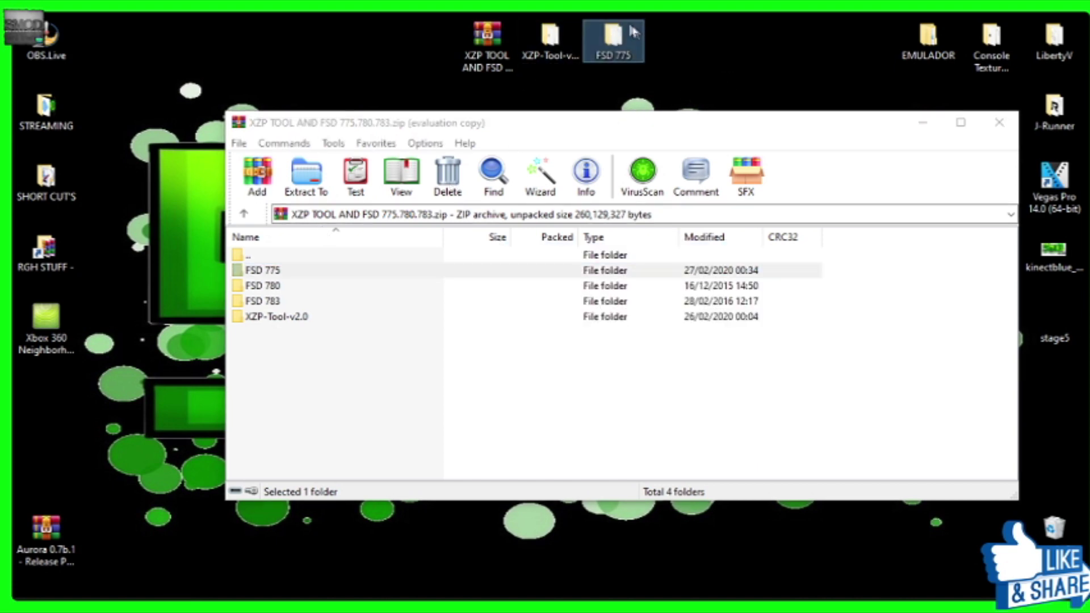
Step: Close the archive and move its zip file directly above the Aurora 0.7b.1 archive on the desktop
{"action": "left_click", "coordinate": [998, 122]}
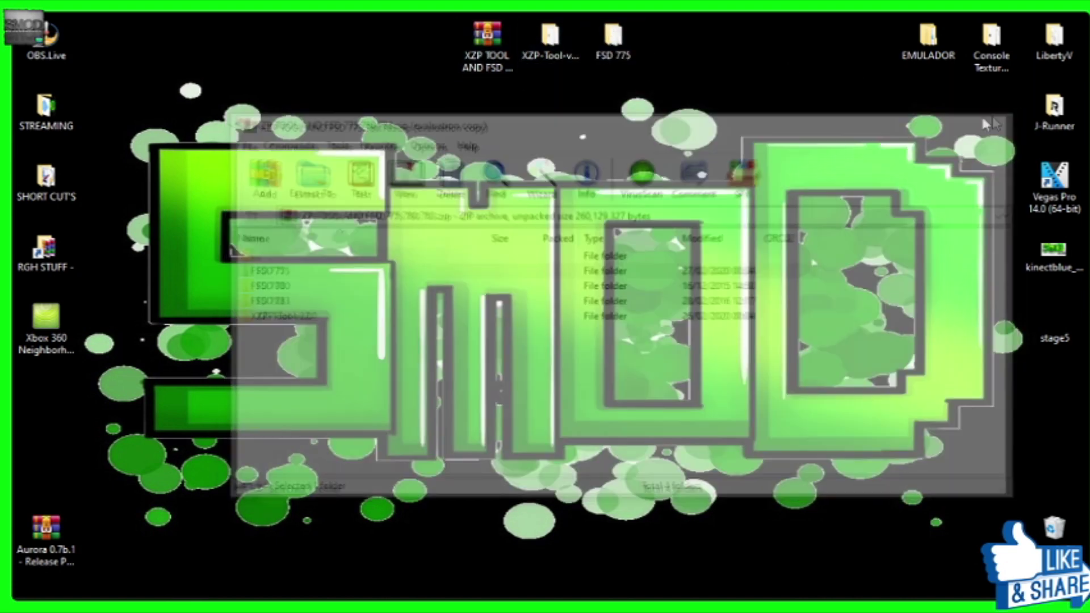
{"action": "left_click_drag", "start_coordinate": [476, 45], "coordinate": [34, 474]}
{"action": "left_click", "coordinate": [30, 554]}
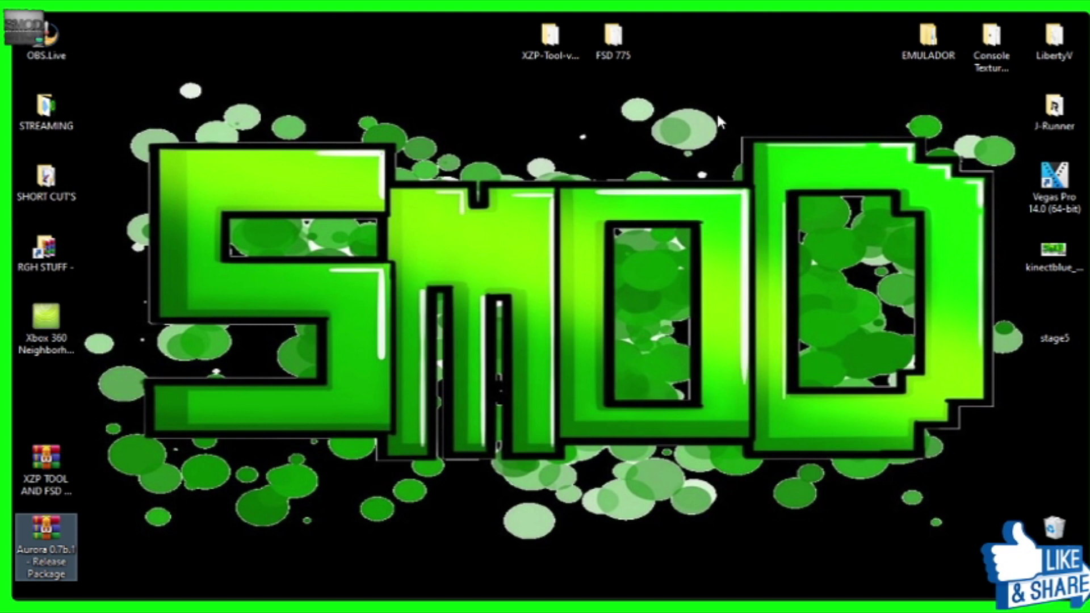
Step: Empty the Recycle Bin, confirm the permanent deletion and minimize the progress window
{"action": "right_click", "coordinate": [1067, 539]}
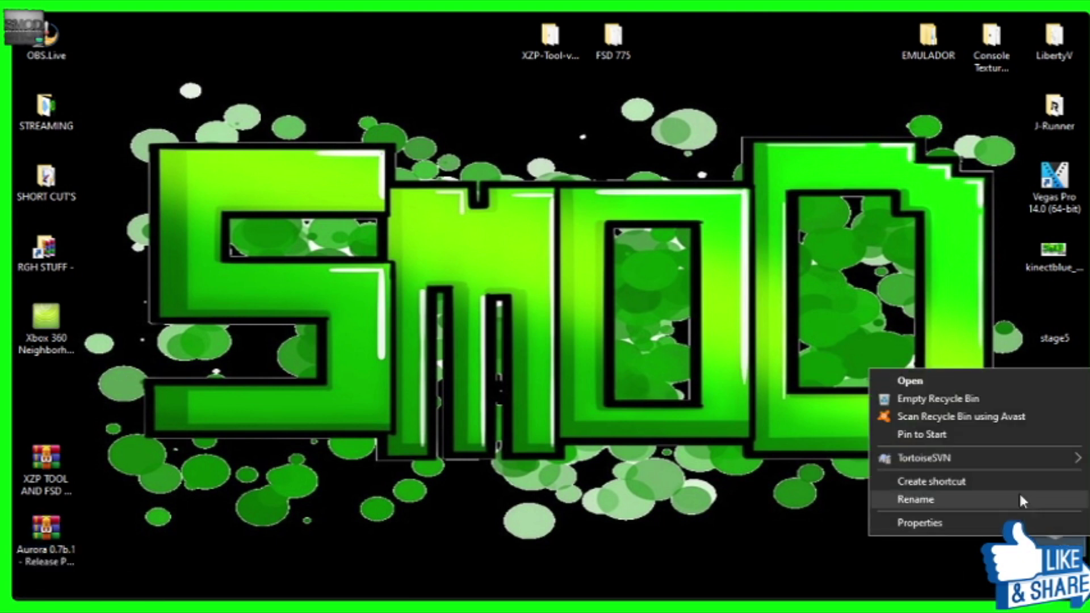
{"action": "left_click", "coordinate": [913, 400]}
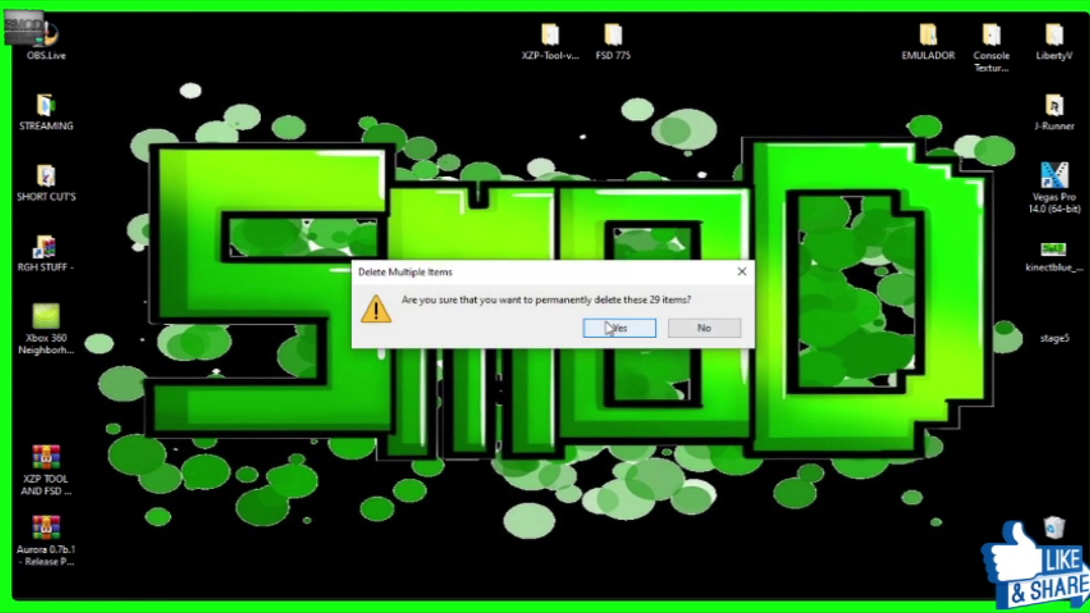
{"action": "left_click", "coordinate": [628, 328]}
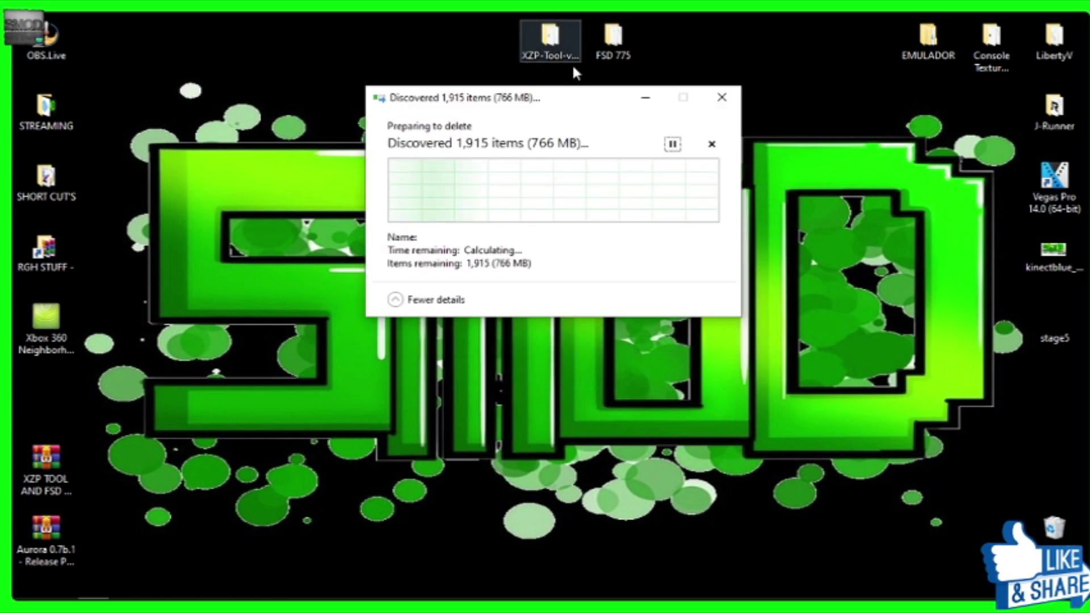
{"action": "left_click", "coordinate": [646, 104]}
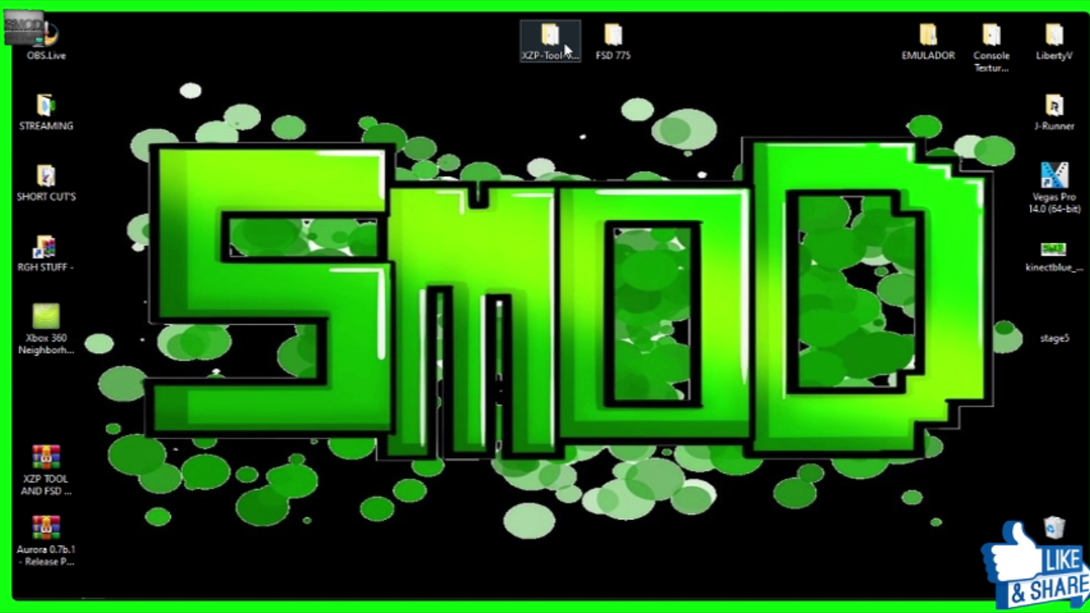
Step: Take the Default skin file out of the FSD 775 folder onto the desktop, and delete the FSD 775 folder
{"action": "double_click", "coordinate": [613, 36]}
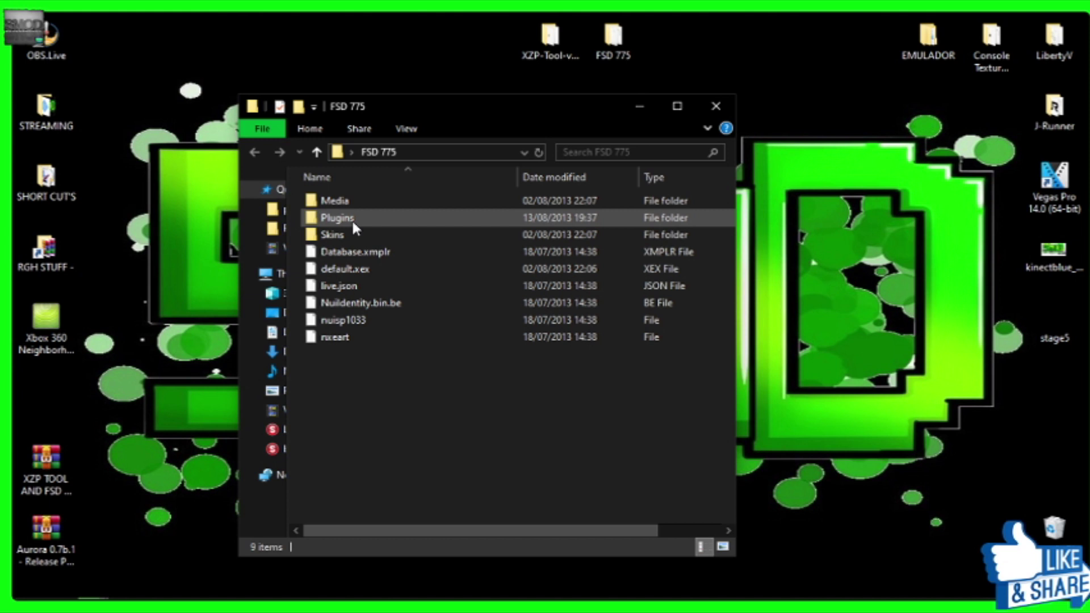
{"action": "key", "text": "alt+F4"}
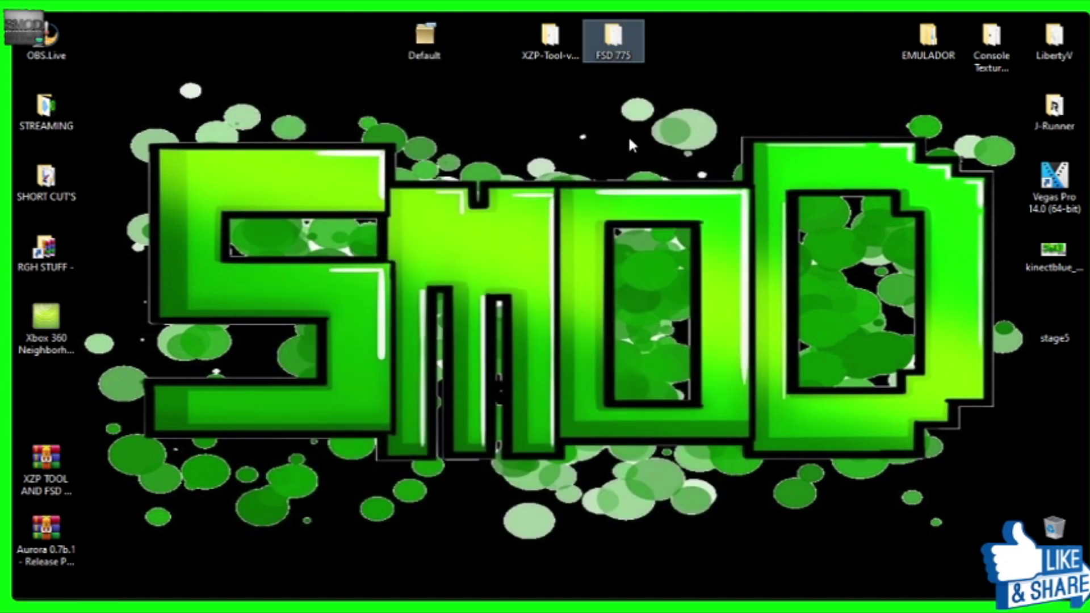
{"action": "key", "text": "Delete"}
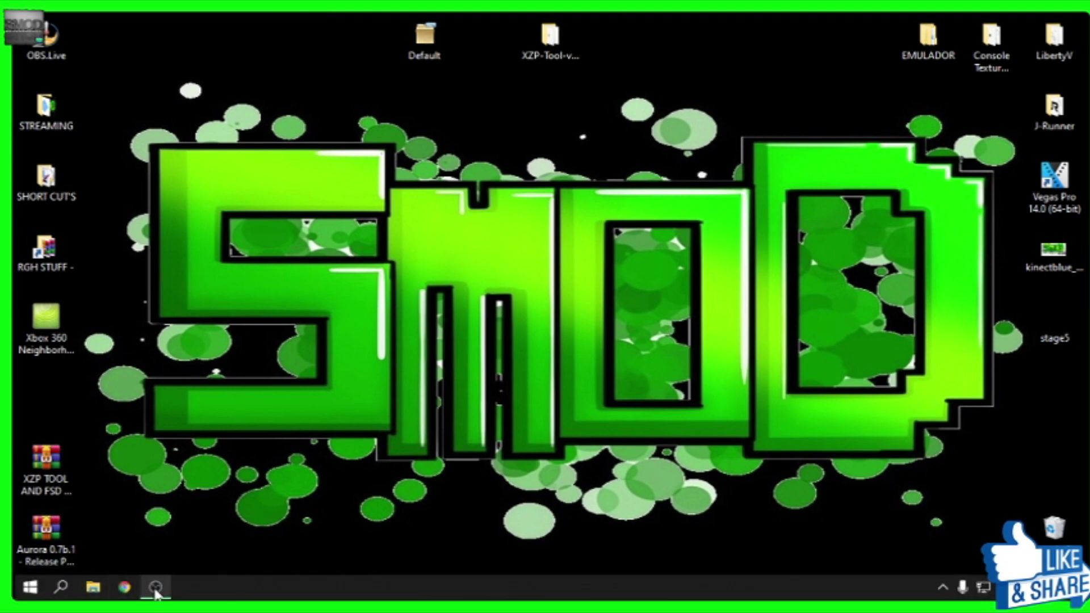
{"action": "left_click", "coordinate": [155, 587]}
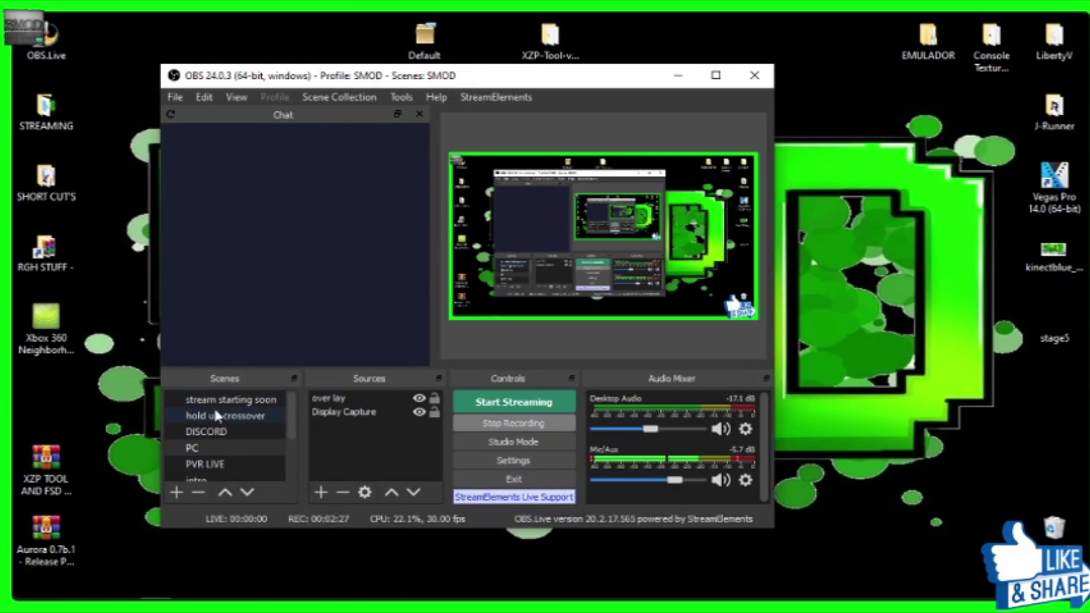
{"action": "scroll", "coordinate": [215, 414], "scroll_direction": "down", "scroll_amount": 2}
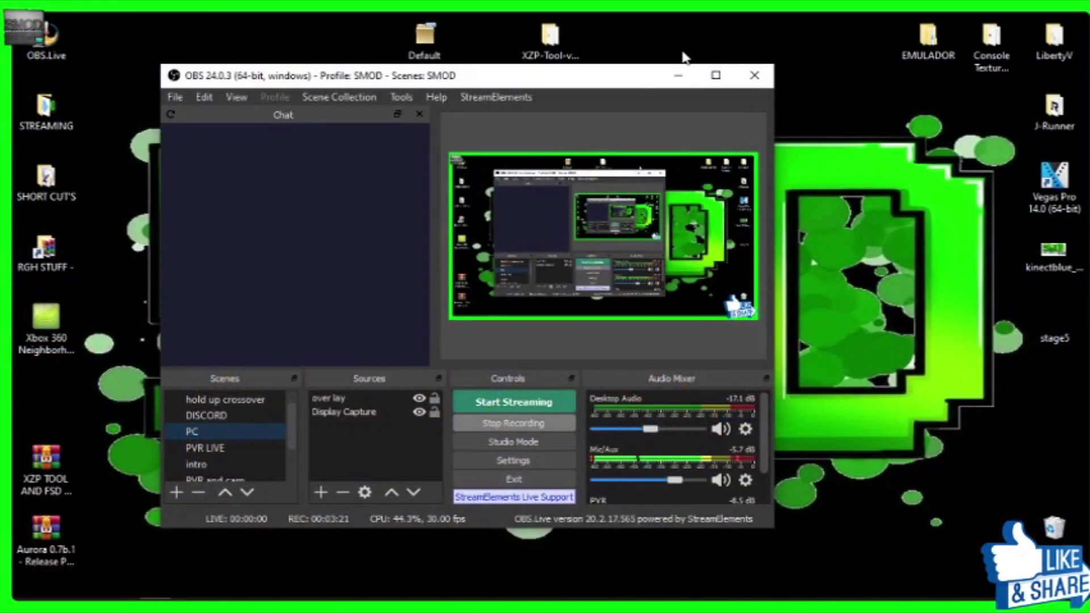
{"action": "left_click", "coordinate": [678, 73]}
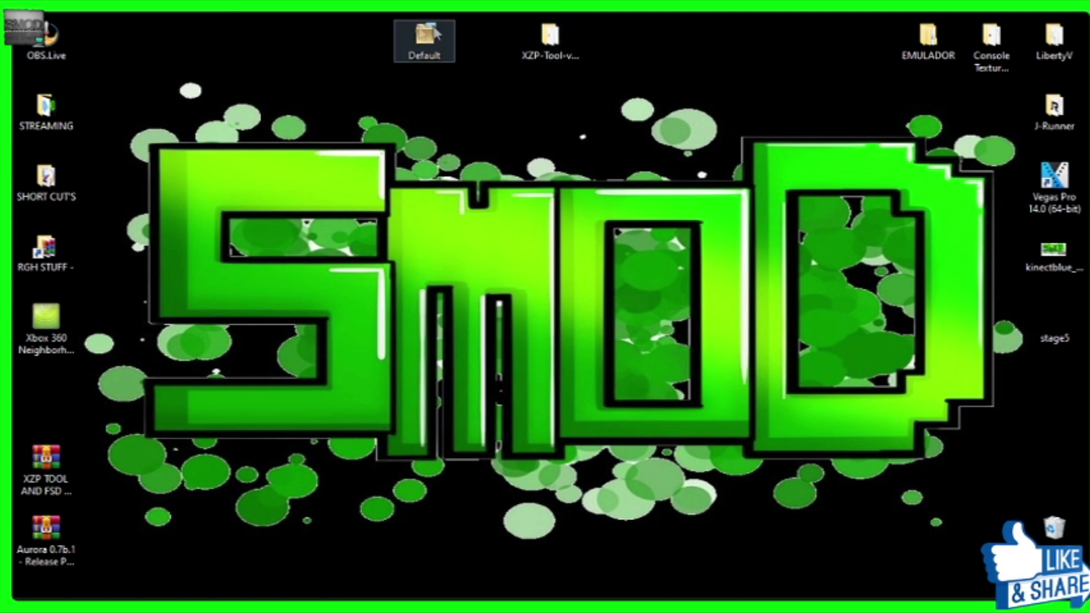
Step: Bring up the full list of apps for opening the Default file and enable always using the chosen app for .xzp files
{"action": "right_click", "coordinate": [423, 59]}
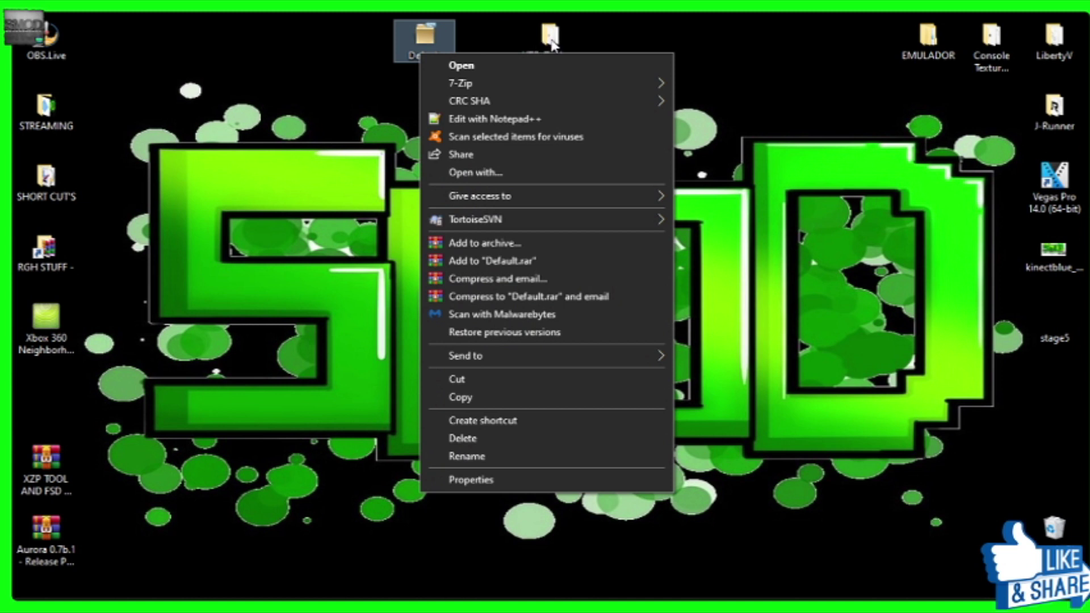
{"action": "left_click", "coordinate": [457, 172]}
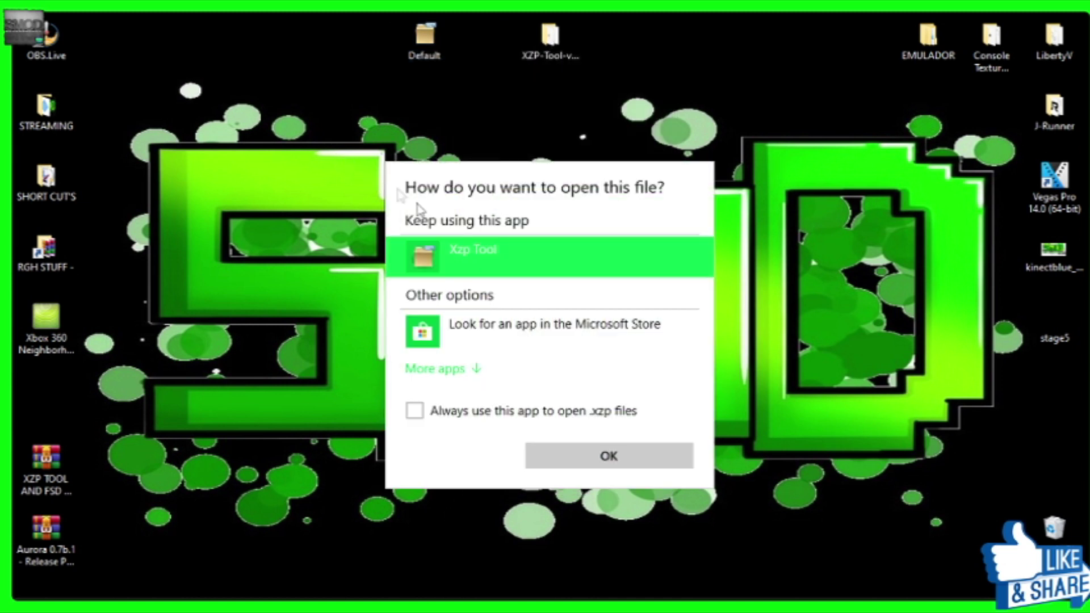
{"action": "left_click", "coordinate": [426, 369]}
{"action": "scroll", "coordinate": [423, 400], "scroll_direction": "down", "scroll_amount": 1}
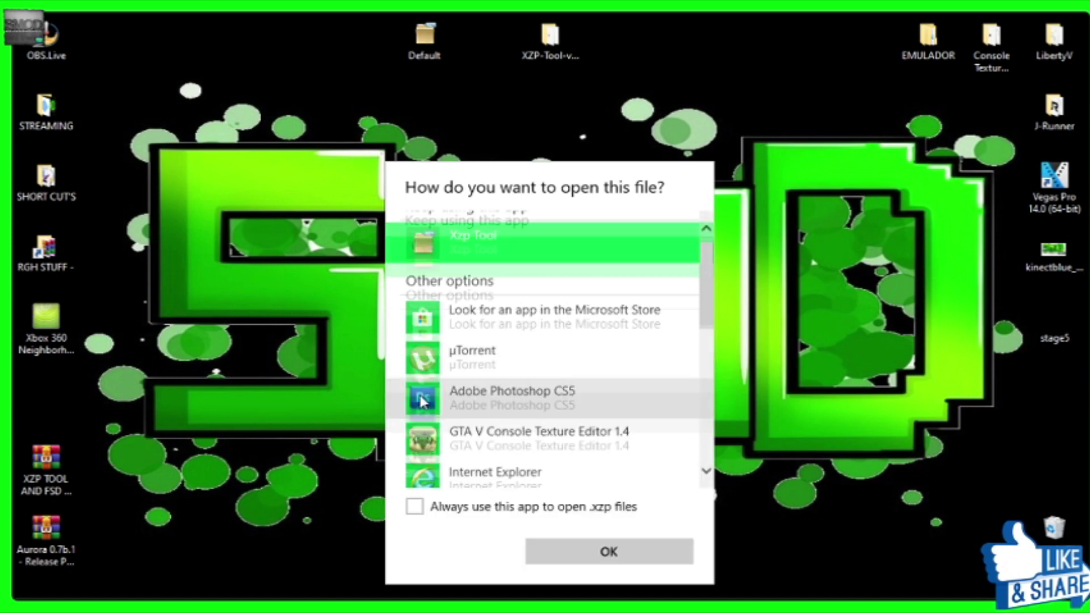
{"action": "scroll", "coordinate": [429, 394], "scroll_direction": "down", "scroll_amount": 5}
{"action": "left_click", "coordinate": [415, 506]}
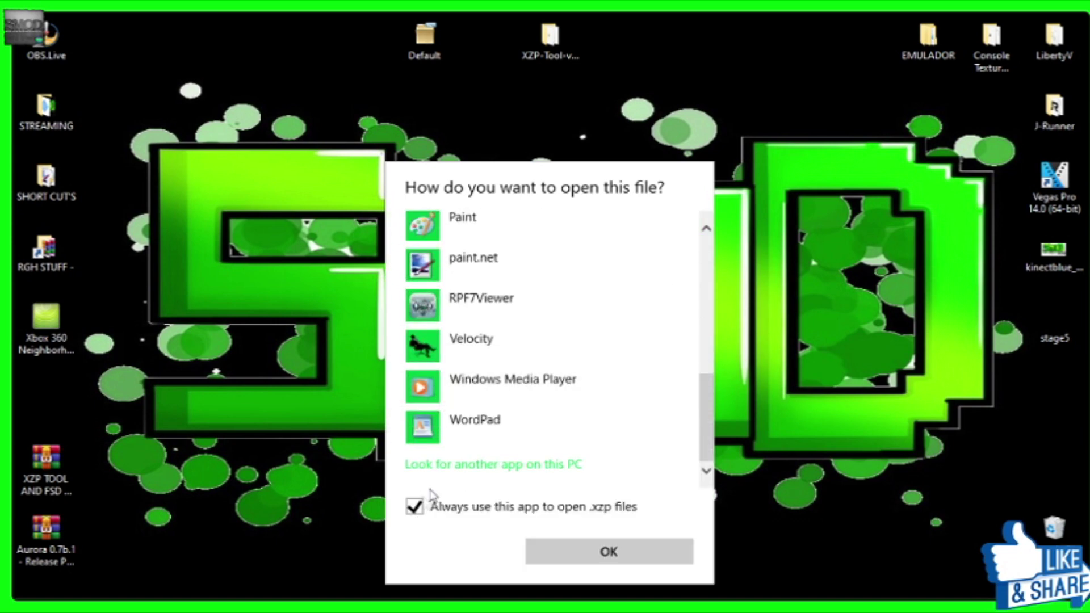
Step: Open the Default file with XzpTool 2 from the XZP-Tool-v2.0 folder on the desktop
{"action": "left_click", "coordinate": [463, 465]}
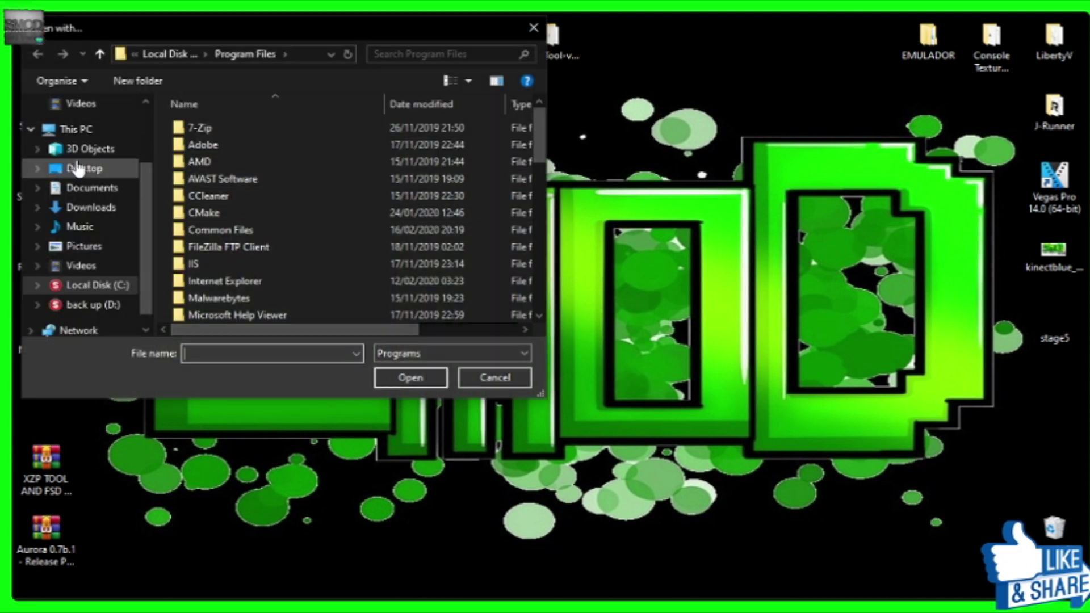
{"action": "left_click", "coordinate": [80, 168]}
{"action": "scroll", "coordinate": [333, 168], "scroll_direction": "down", "scroll_amount": 1}
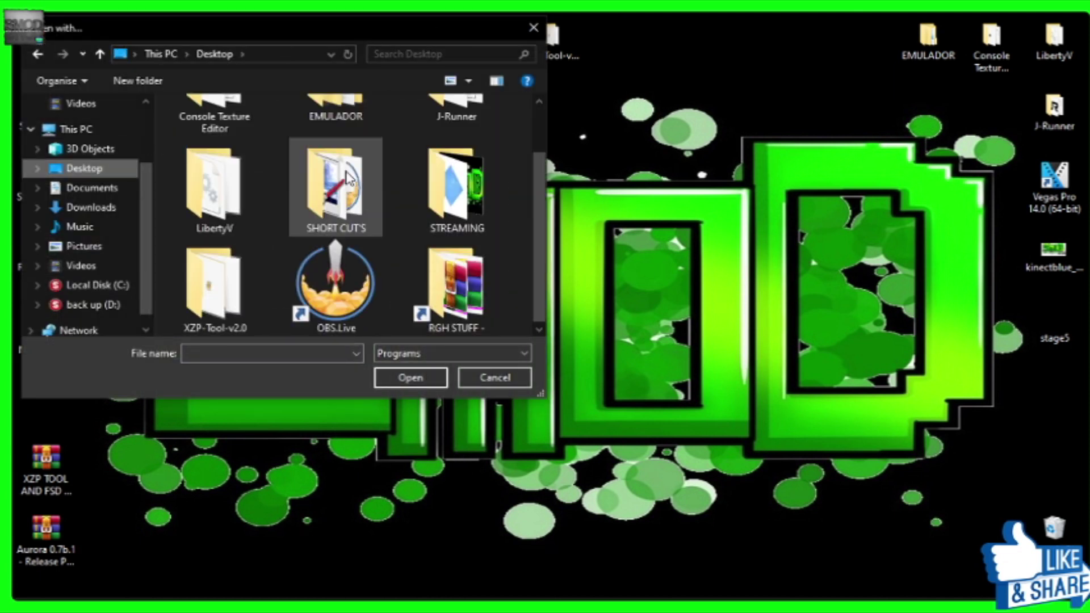
{"action": "double_click", "coordinate": [208, 298]}
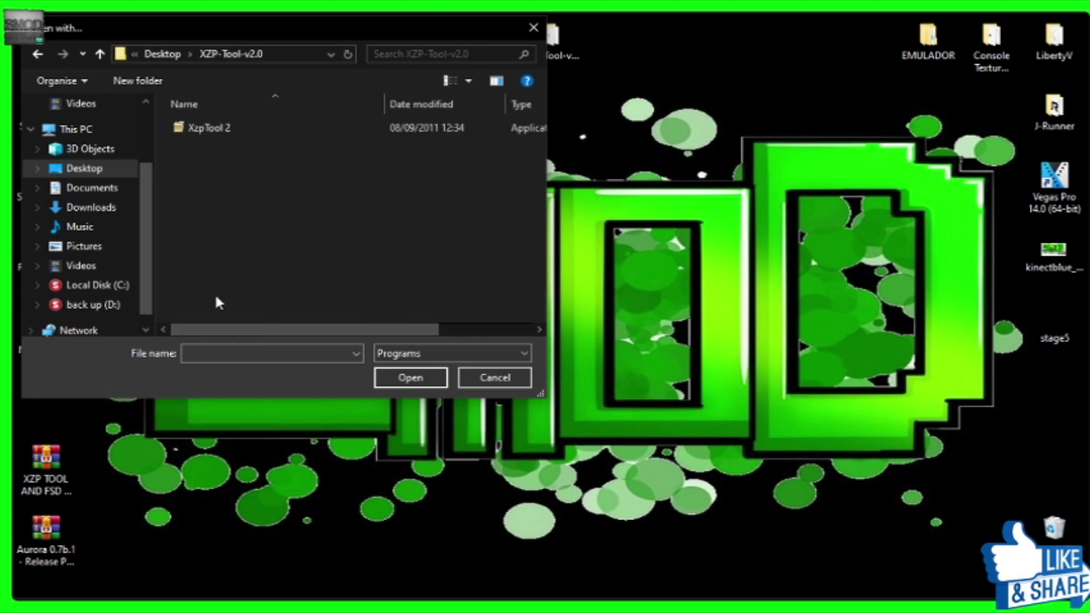
{"action": "left_click", "coordinate": [204, 129]}
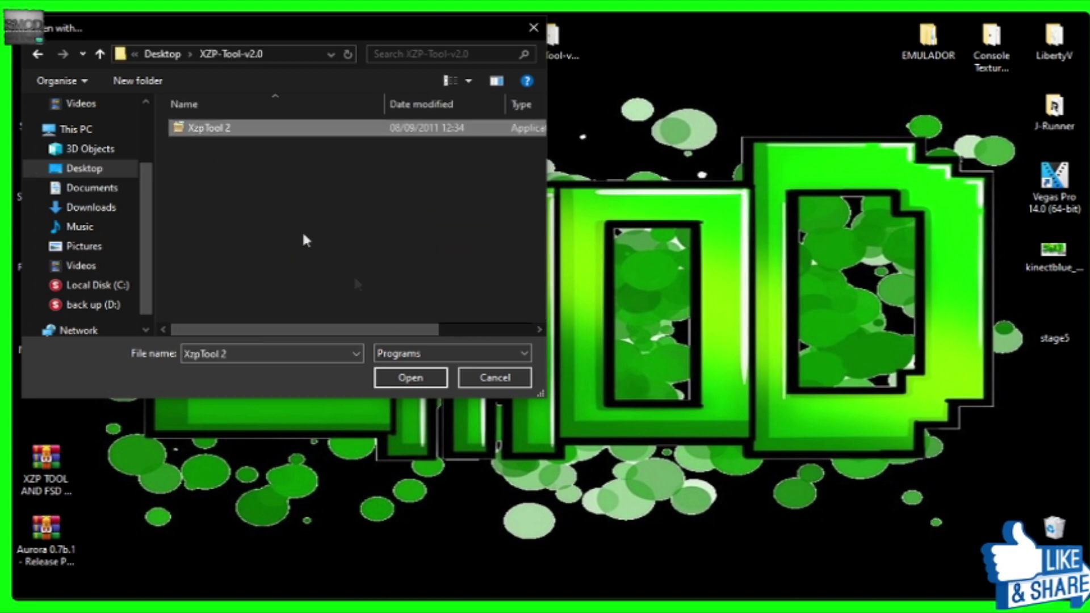
{"action": "left_click", "coordinate": [411, 377]}
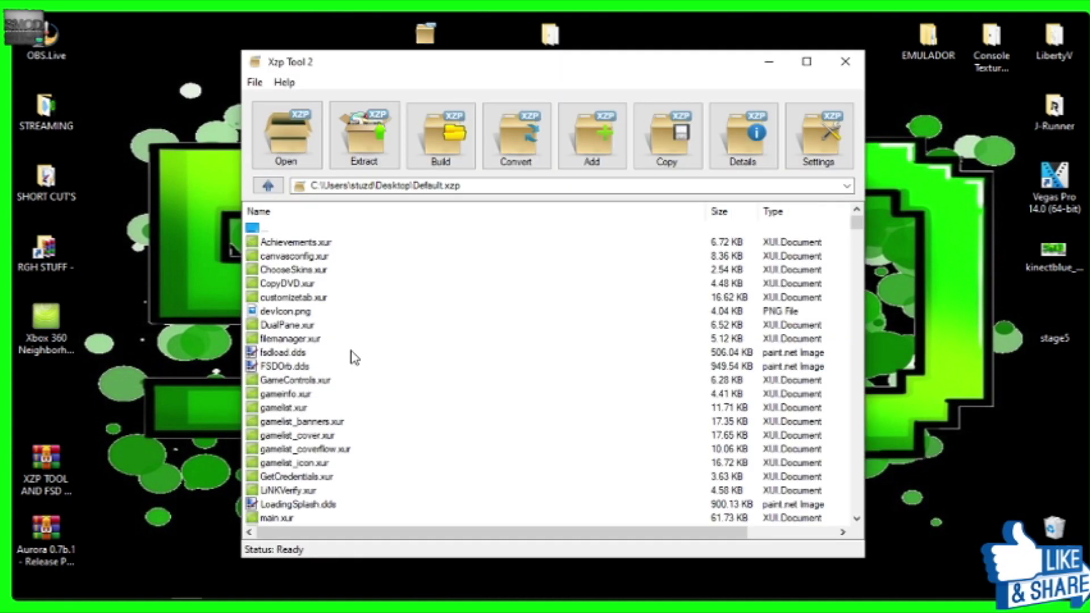
Step: Look through the files packed in Default.xzp, from the first entries down to the wwwroot images
{"action": "scroll", "coordinate": [401, 339], "scroll_direction": "down", "scroll_amount": 12}
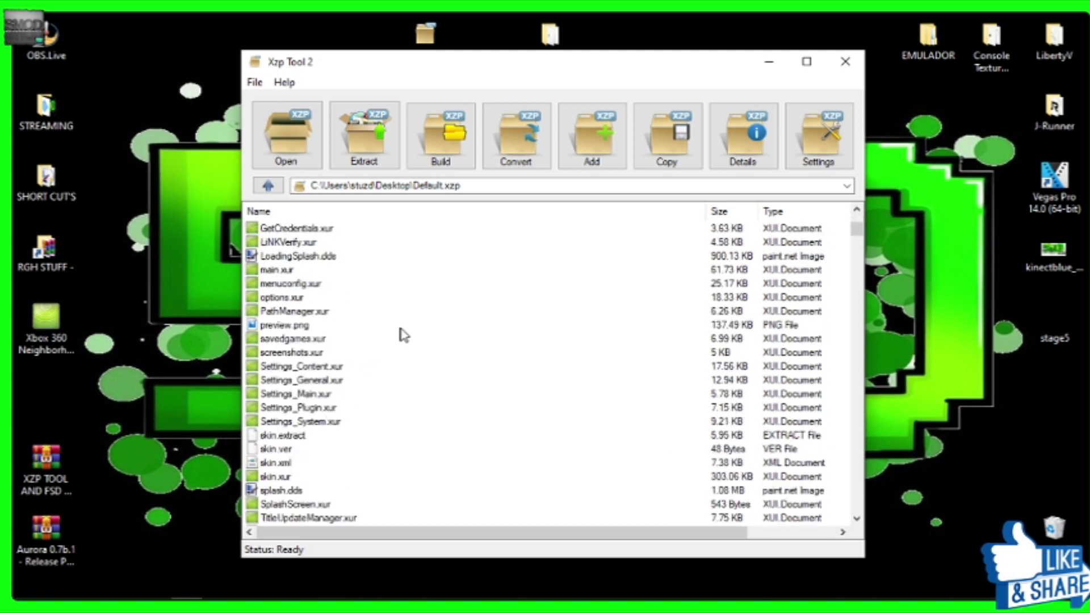
{"action": "scroll", "coordinate": [401, 335], "scroll_direction": "down", "scroll_amount": 20}
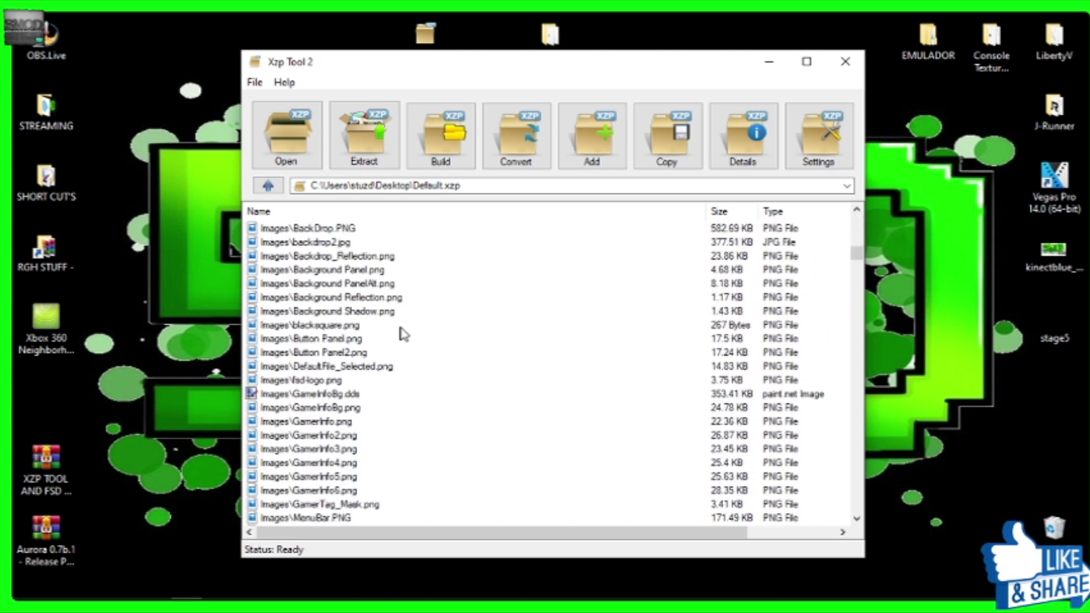
{"action": "scroll", "coordinate": [402, 335], "scroll_direction": "down", "scroll_amount": 20}
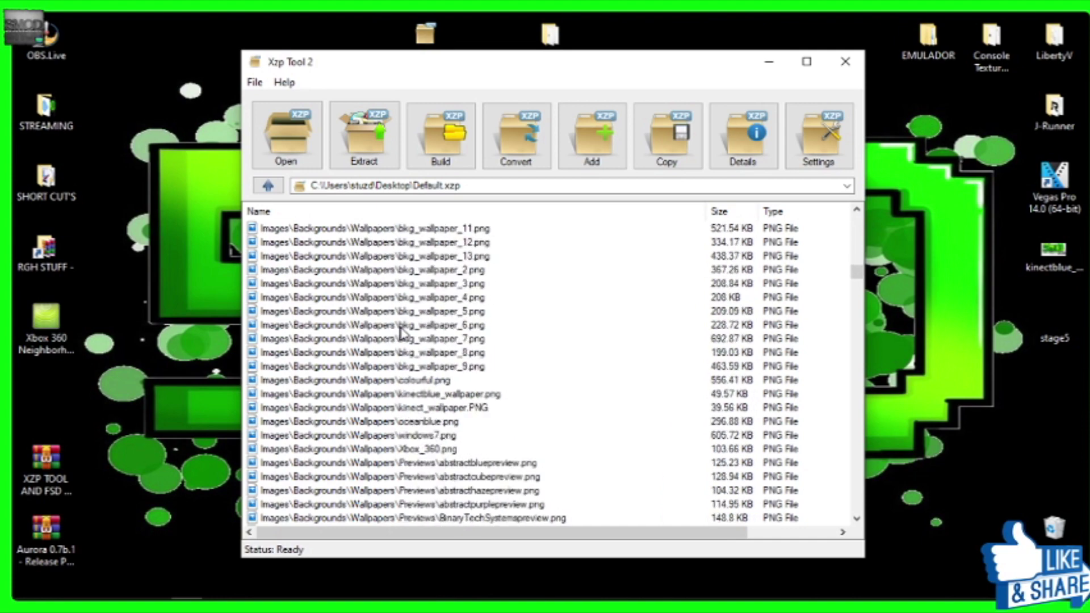
{"action": "scroll", "coordinate": [401, 333], "scroll_direction": "down", "scroll_amount": 20}
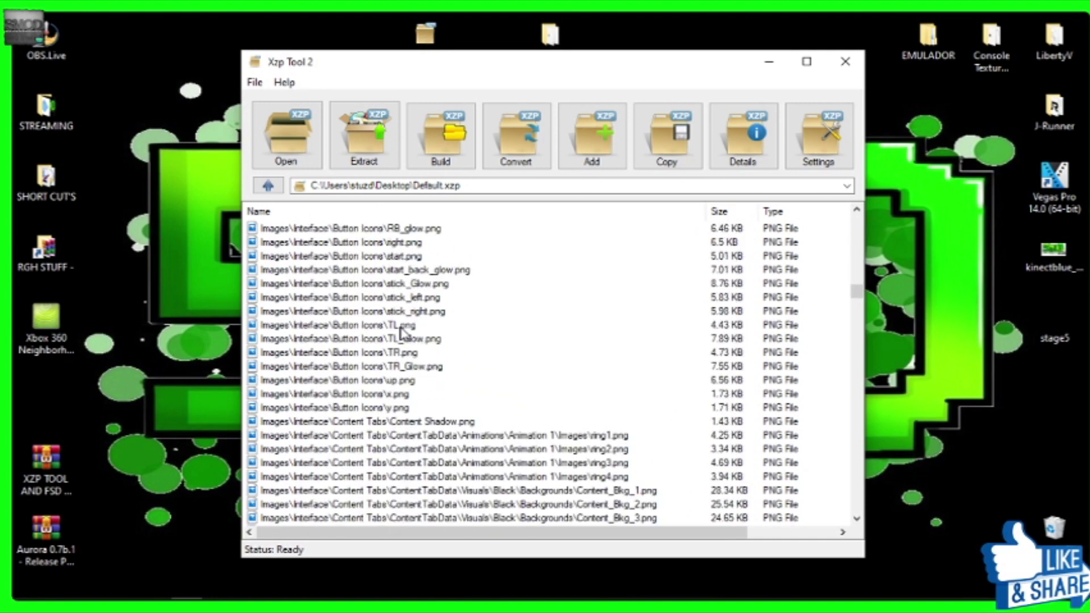
{"action": "scroll", "coordinate": [401, 334], "scroll_direction": "down", "scroll_amount": 6}
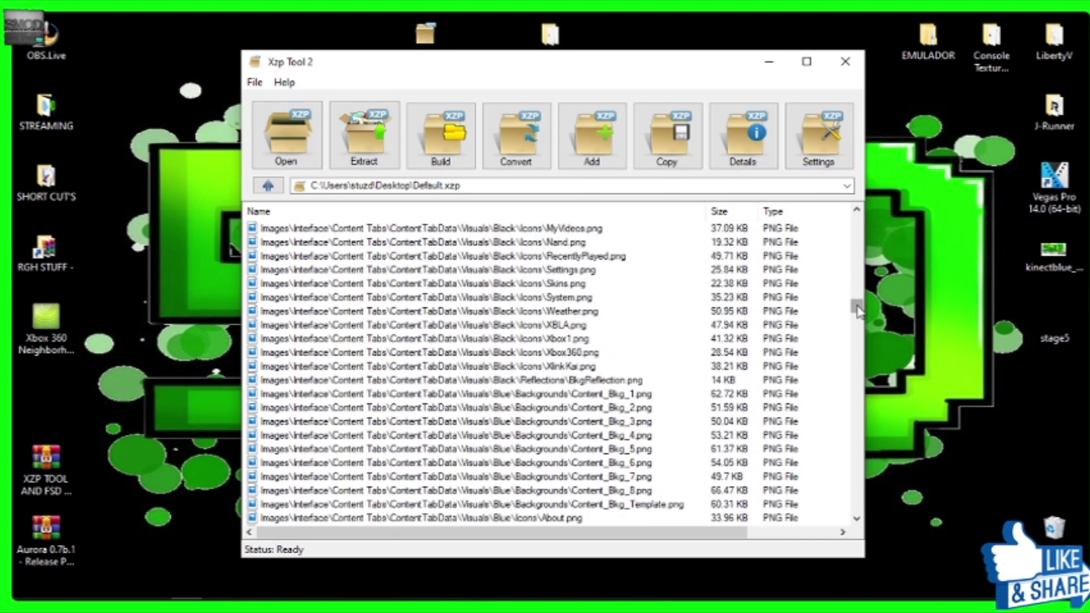
{"action": "left_click_drag", "start_coordinate": [857, 309], "coordinate": [935, 503]}
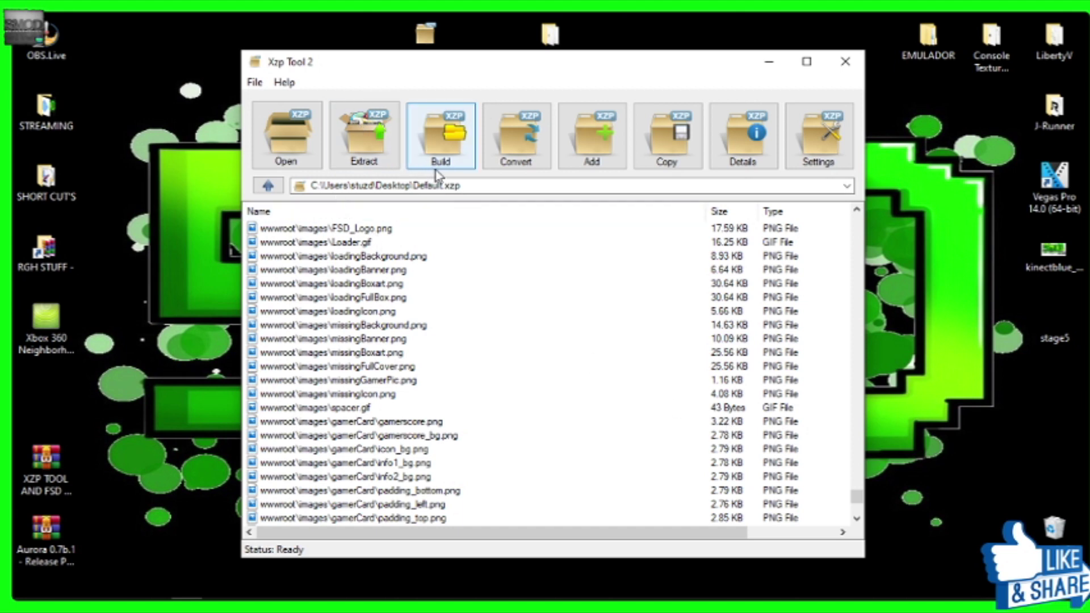
Step: Extract Default.xzp into the desktop folder Default.xzp(unpacked), and place that folder beside the Default file
{"action": "left_click", "coordinate": [364, 139]}
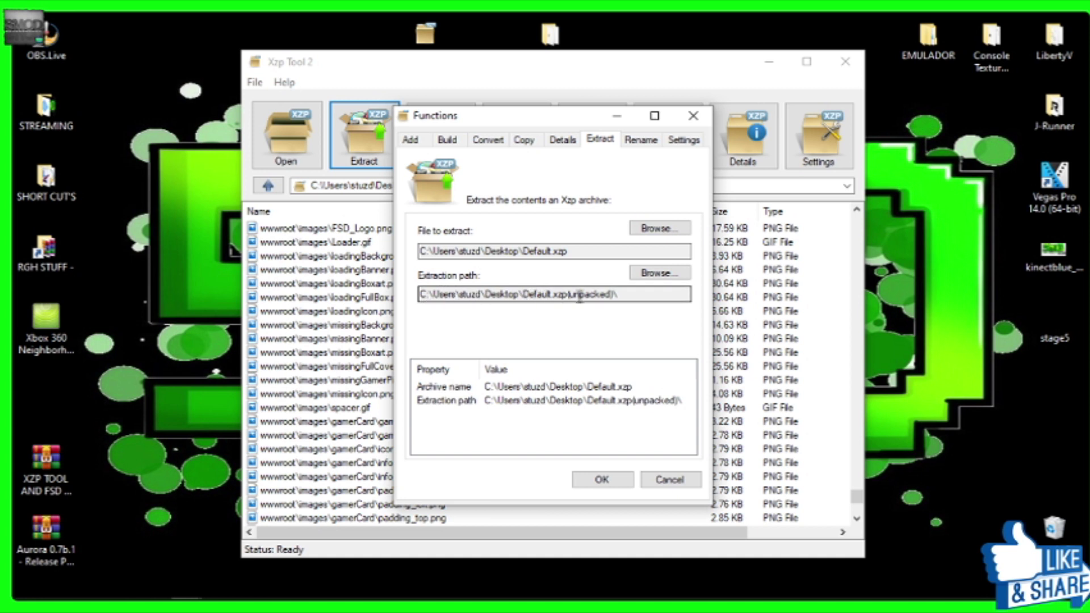
{"action": "left_click", "coordinate": [590, 480]}
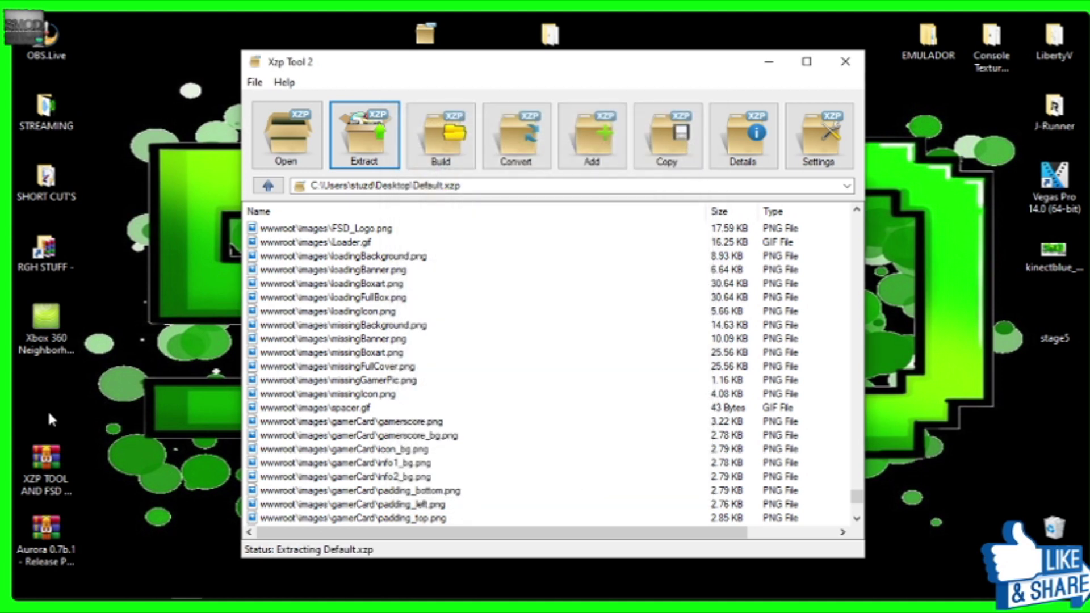
{"action": "left_click", "coordinate": [830, 62]}
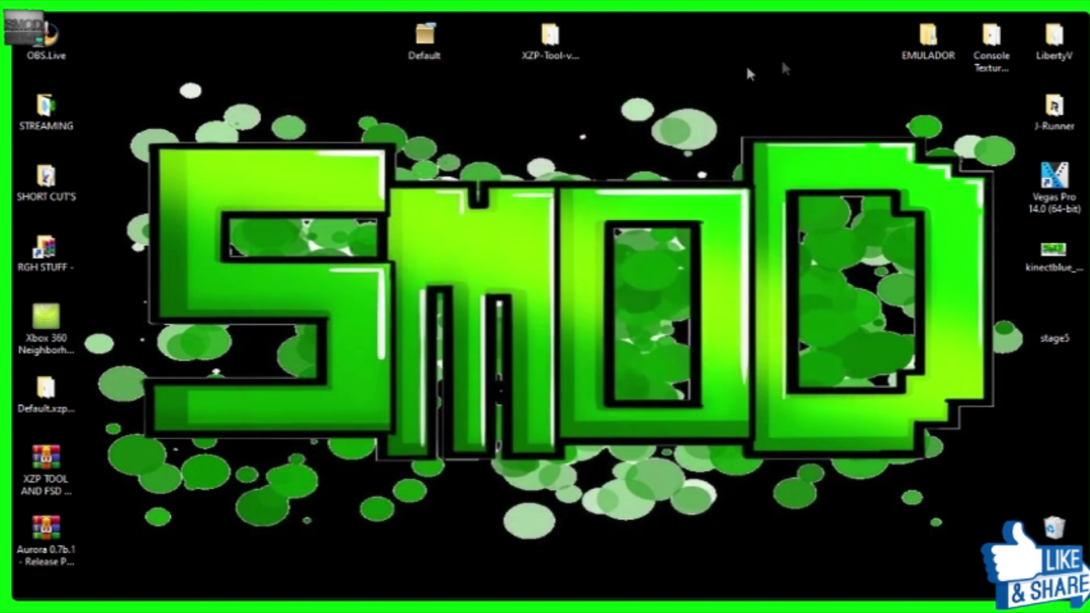
{"action": "left_click_drag", "start_coordinate": [45, 392], "coordinate": [373, 36]}
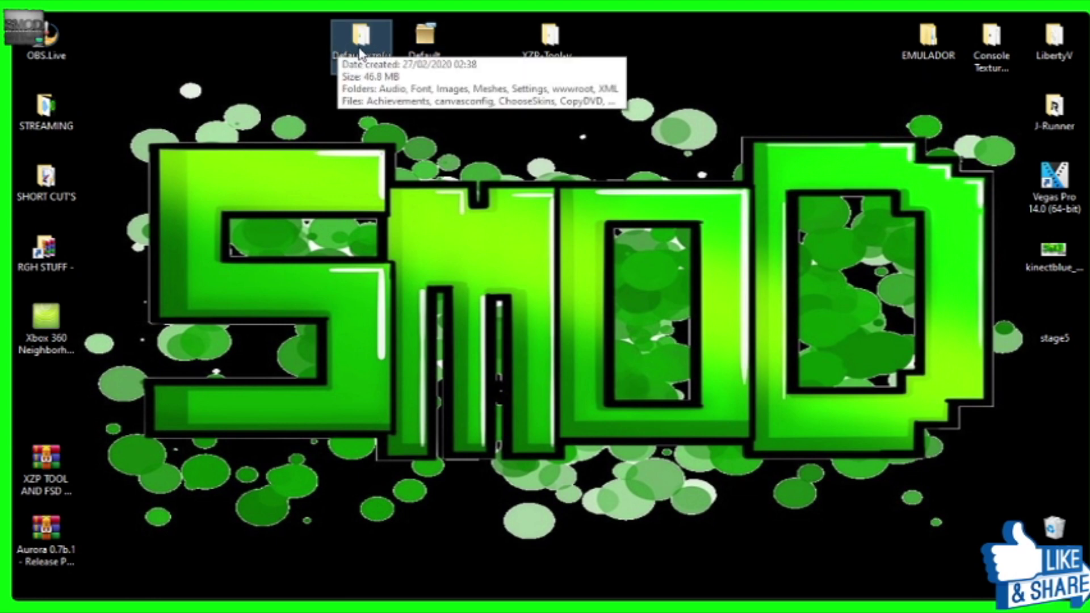
Step: Open the Default.xzp(unpacked) folder and view its splash image in paint.net
{"action": "left_click", "coordinate": [315, 223]}
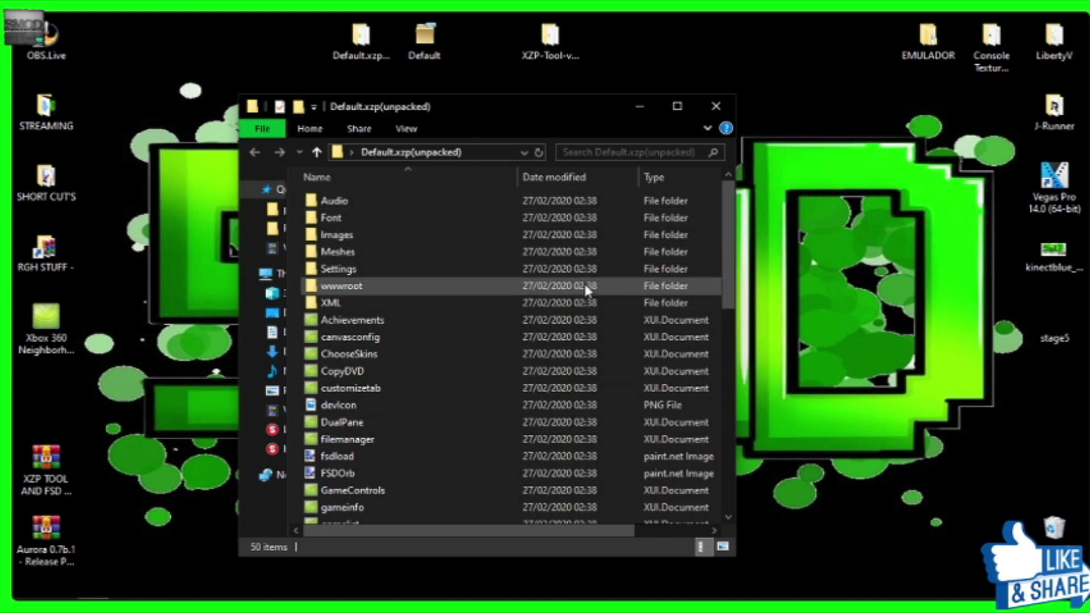
{"action": "left_click_drag", "start_coordinate": [728, 264], "coordinate": [686, 518]}
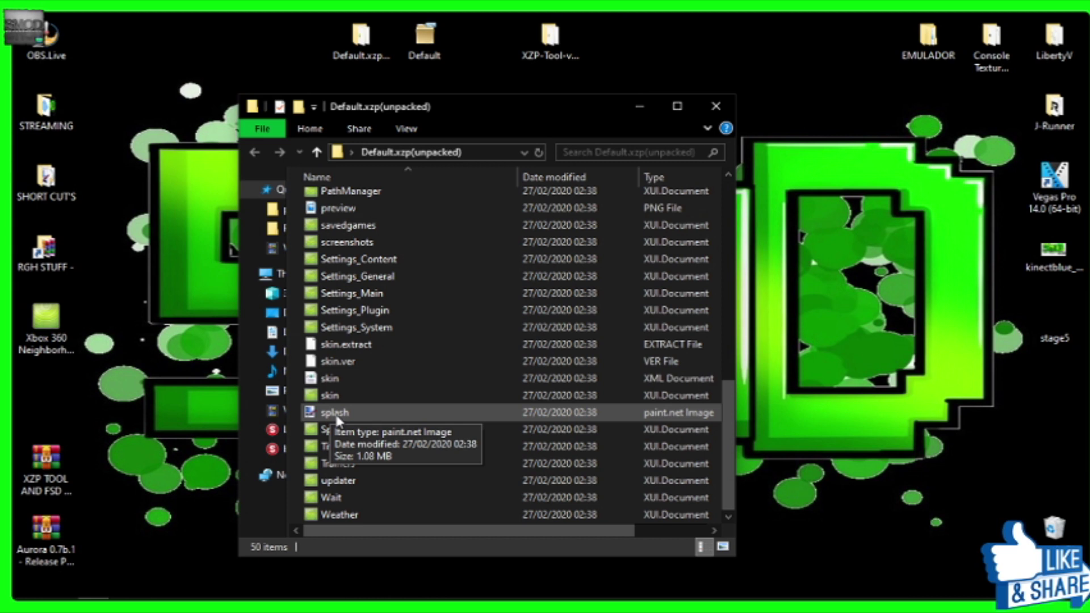
{"action": "double_click", "coordinate": [337, 418]}
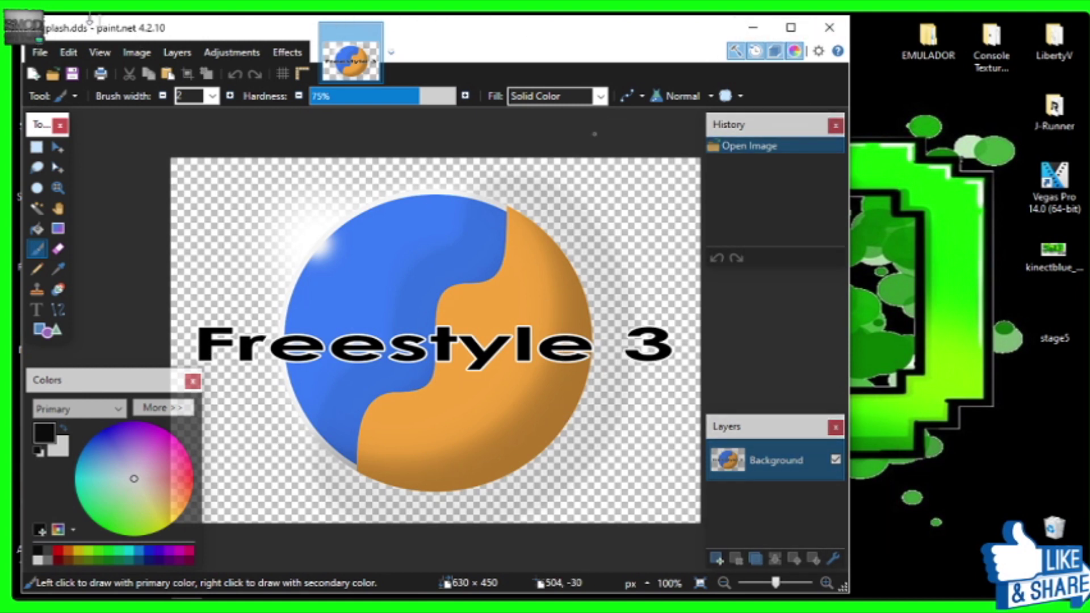
{"action": "left_click", "coordinate": [830, 27]}
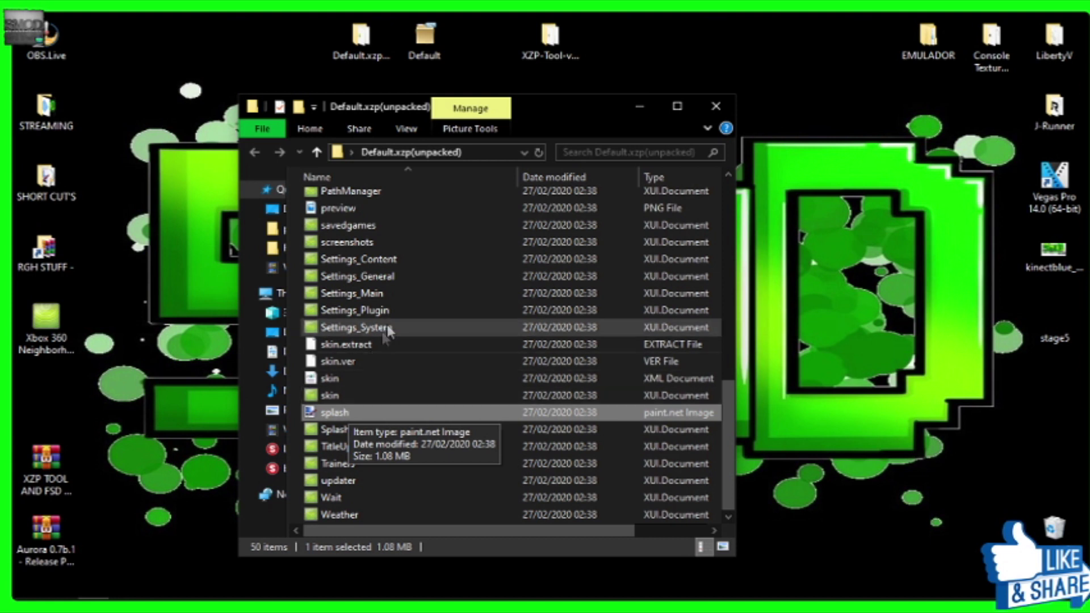
Step: Open BkgListA from the unpacked skin's XML folder and examine the Skin Default wallpaper's file path
{"action": "scroll", "coordinate": [412, 272], "scroll_direction": "up", "scroll_amount": 4}
{"action": "scroll", "coordinate": [409, 268], "scroll_direction": "up", "scroll_amount": 6}
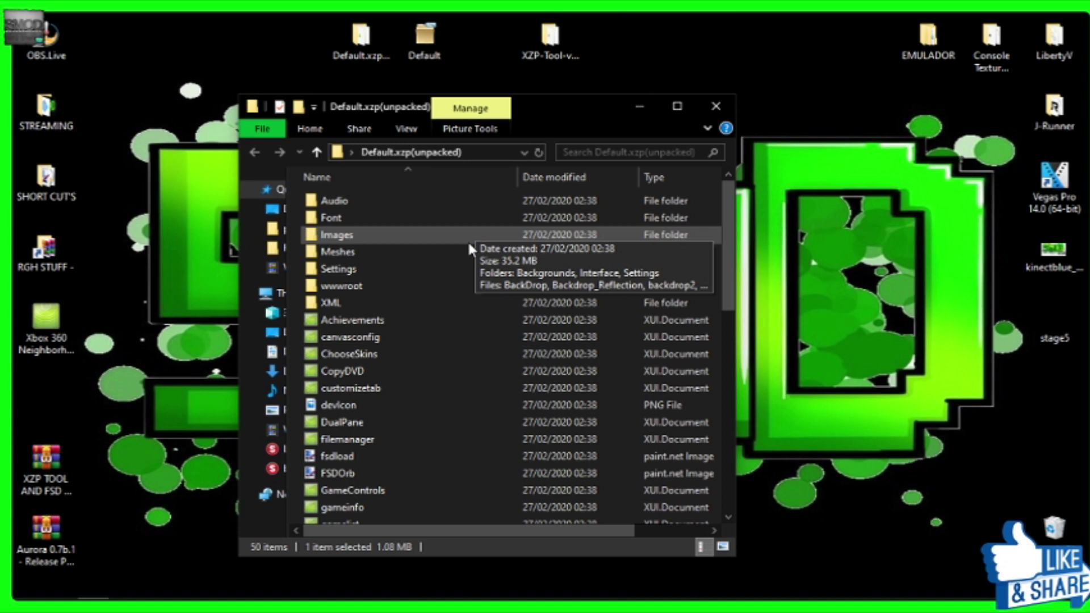
{"action": "left_click", "coordinate": [338, 304]}
{"action": "double_click", "coordinate": [337, 304]}
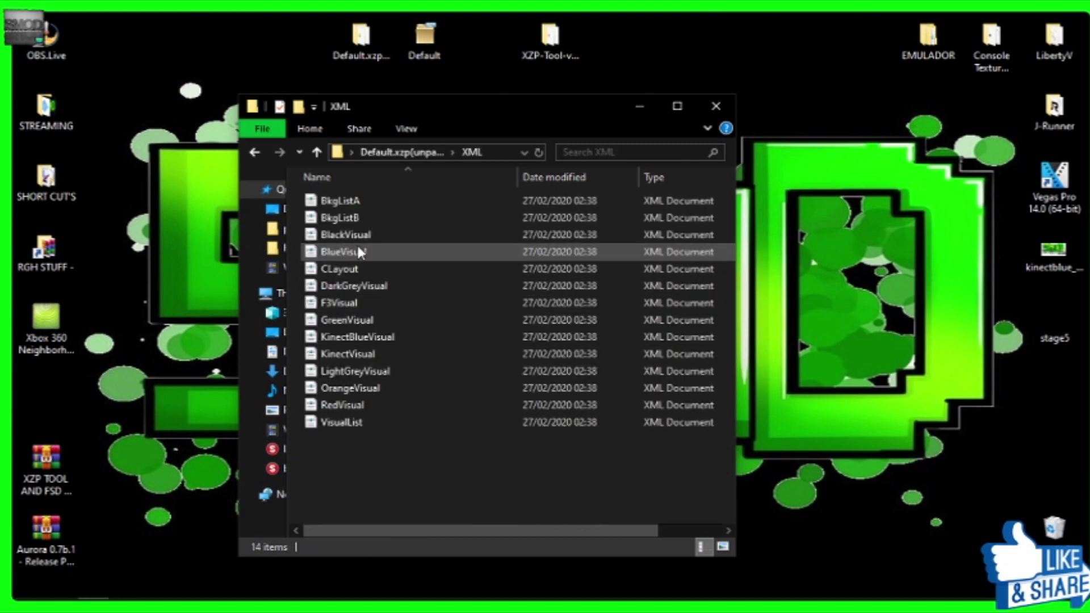
{"action": "left_click", "coordinate": [346, 199]}
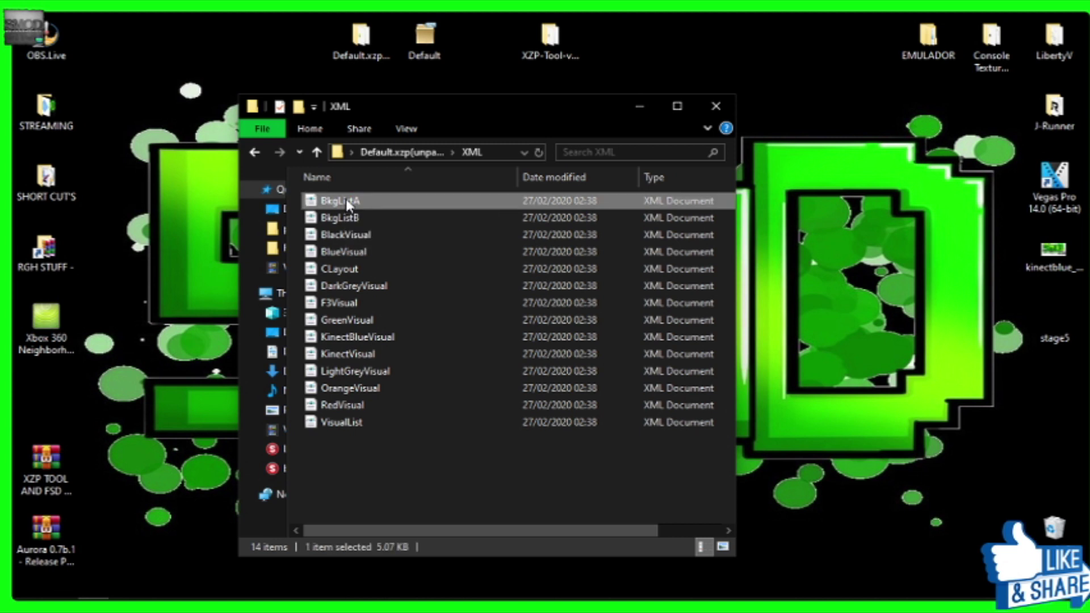
{"action": "double_click", "coordinate": [347, 202]}
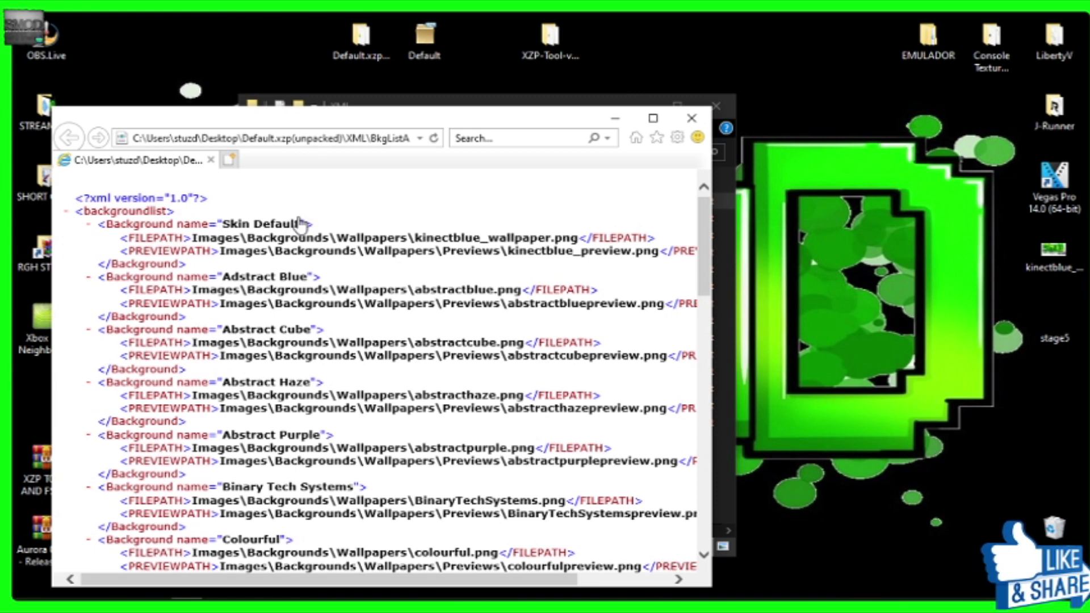
{"action": "left_click_drag", "start_coordinate": [193, 237], "coordinate": [302, 239]}
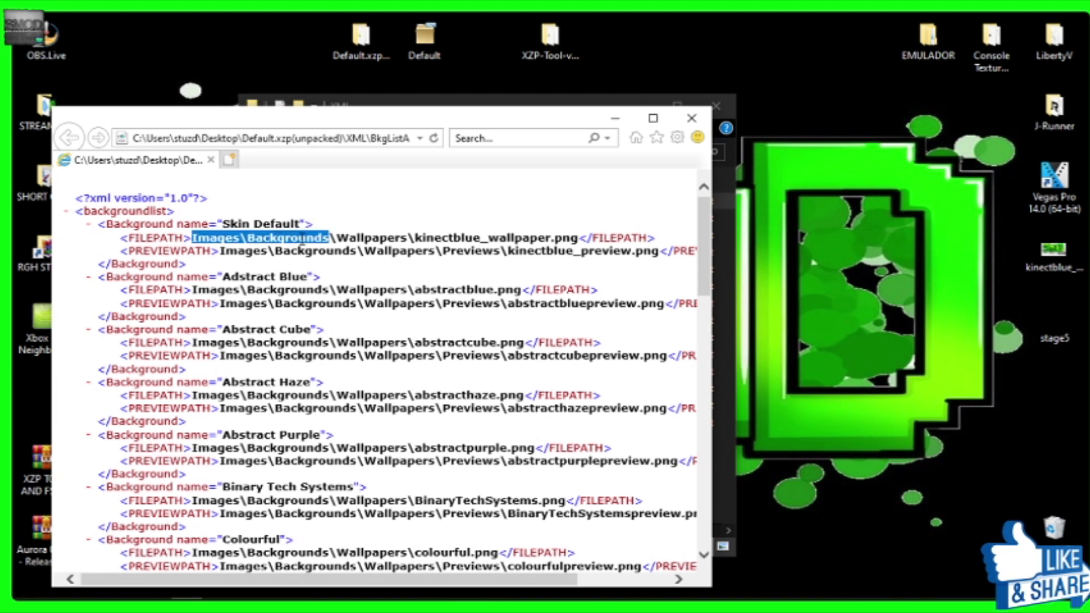
{"action": "left_click_drag", "start_coordinate": [301, 245], "coordinate": [494, 239]}
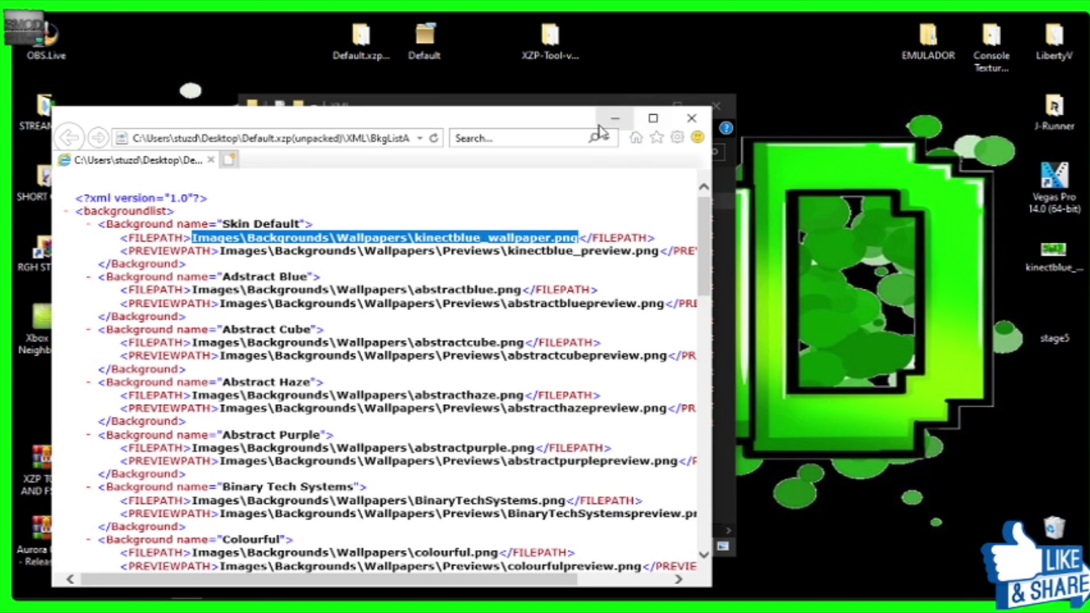
{"action": "left_click", "coordinate": [615, 119]}
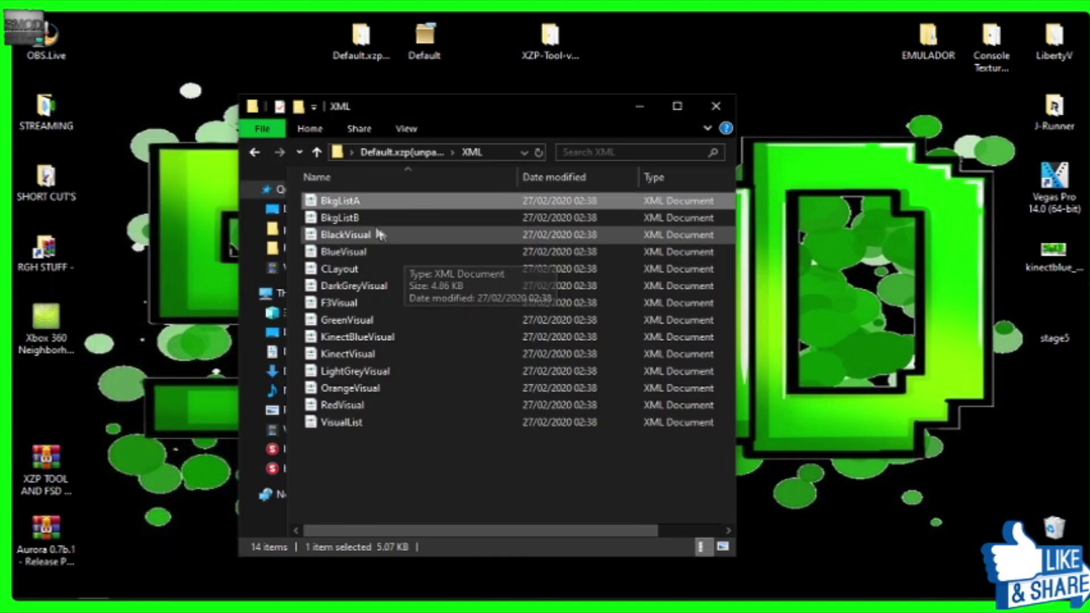
Step: Open BkgListB and compare its Skin Default stage file path with the Skin Default wallpaper path in BkgListA
{"action": "double_click", "coordinate": [333, 214]}
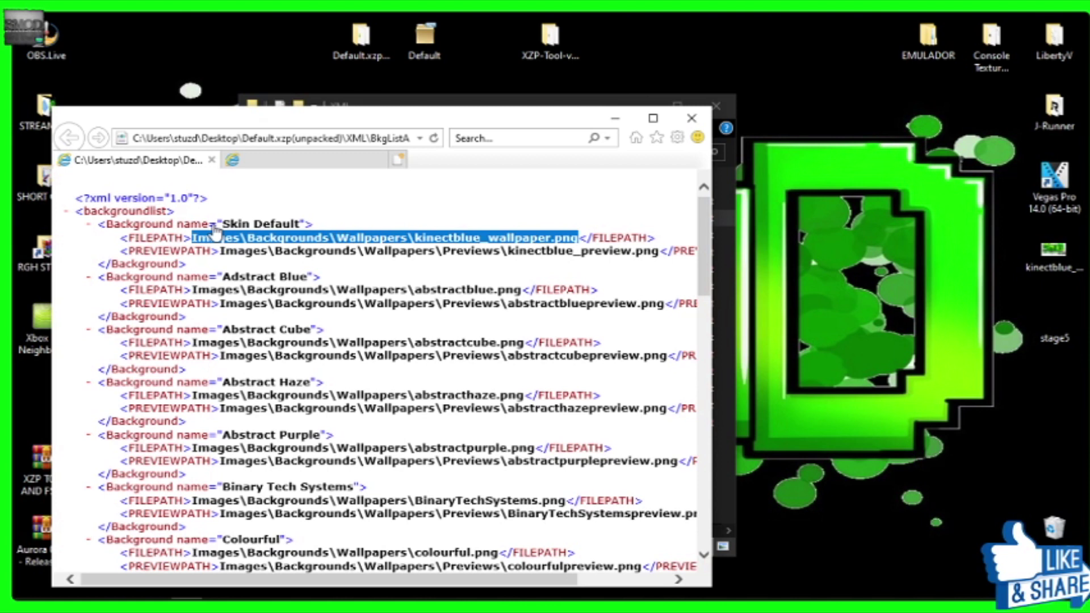
{"action": "left_click", "coordinate": [264, 164]}
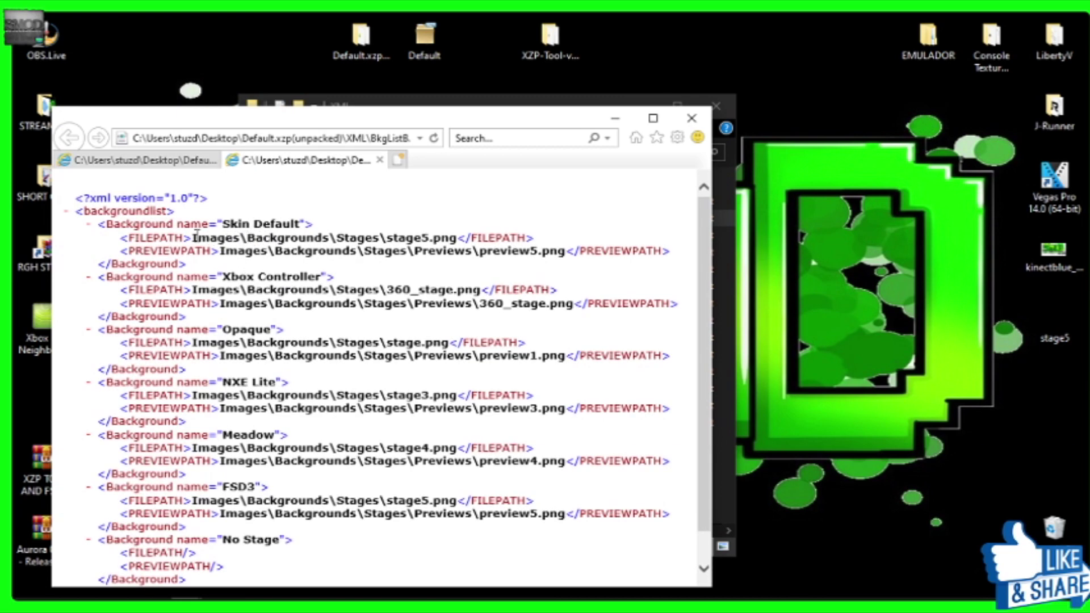
{"action": "left_click_drag", "start_coordinate": [193, 237], "coordinate": [472, 250]}
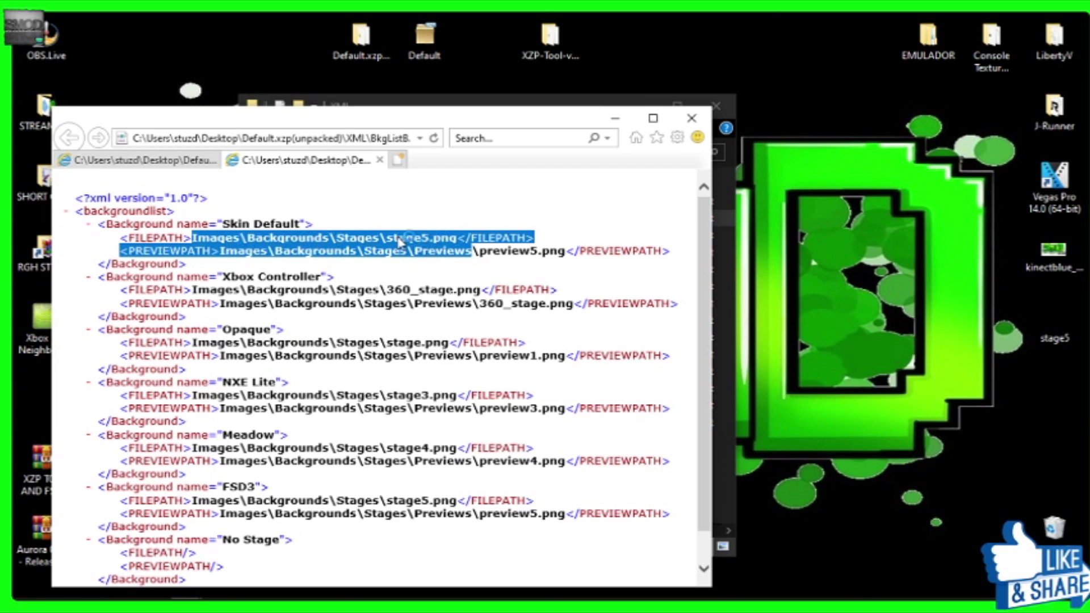
{"action": "left_click", "coordinate": [139, 160]}
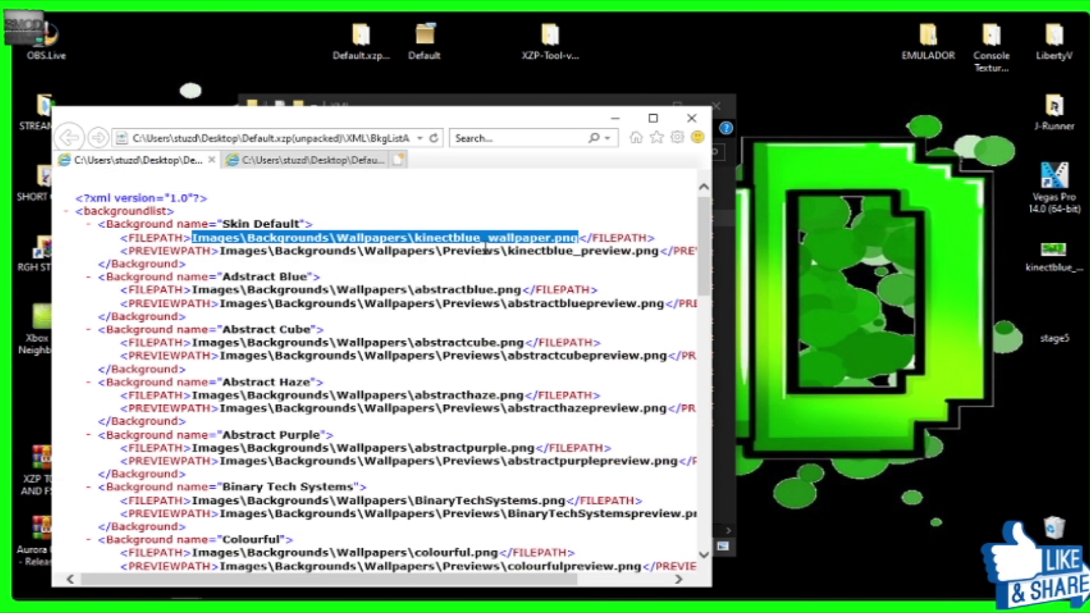
{"action": "left_click", "coordinate": [239, 156]}
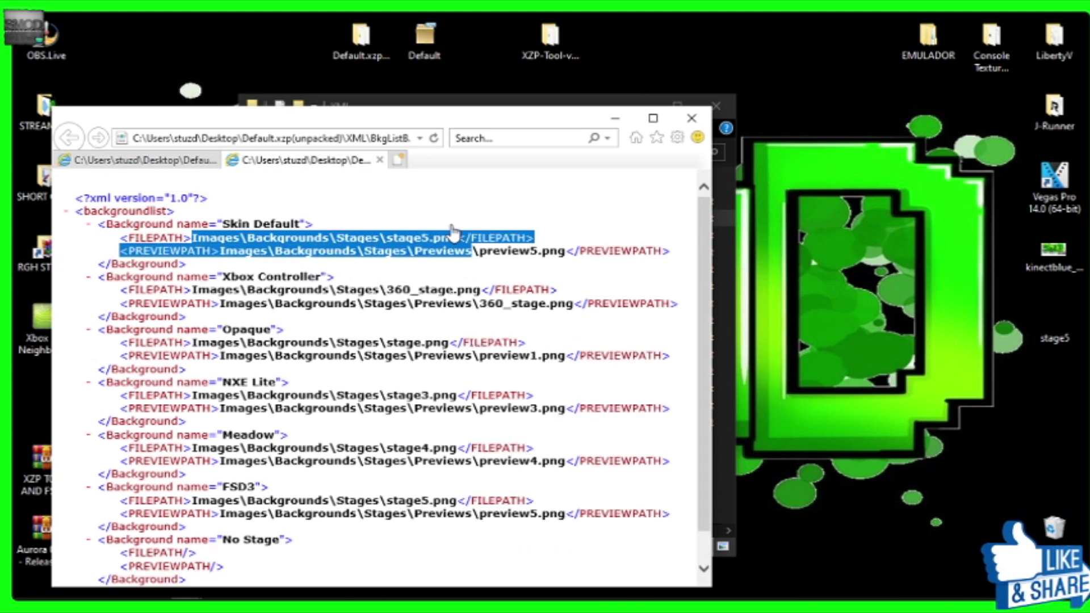
{"action": "left_click_drag", "start_coordinate": [534, 237], "coordinate": [128, 239]}
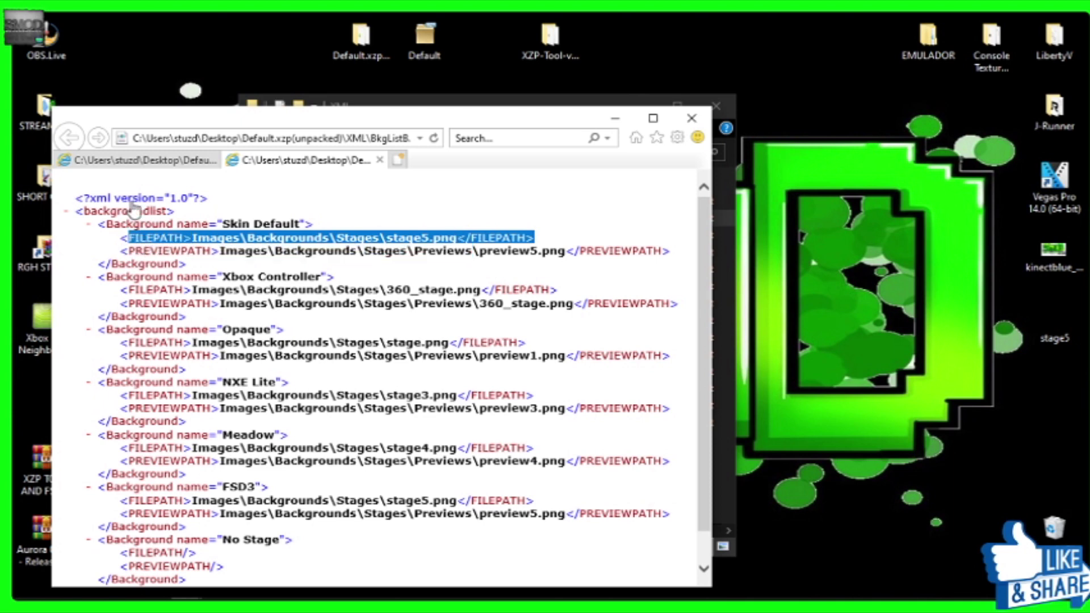
{"action": "left_click", "coordinate": [142, 160]}
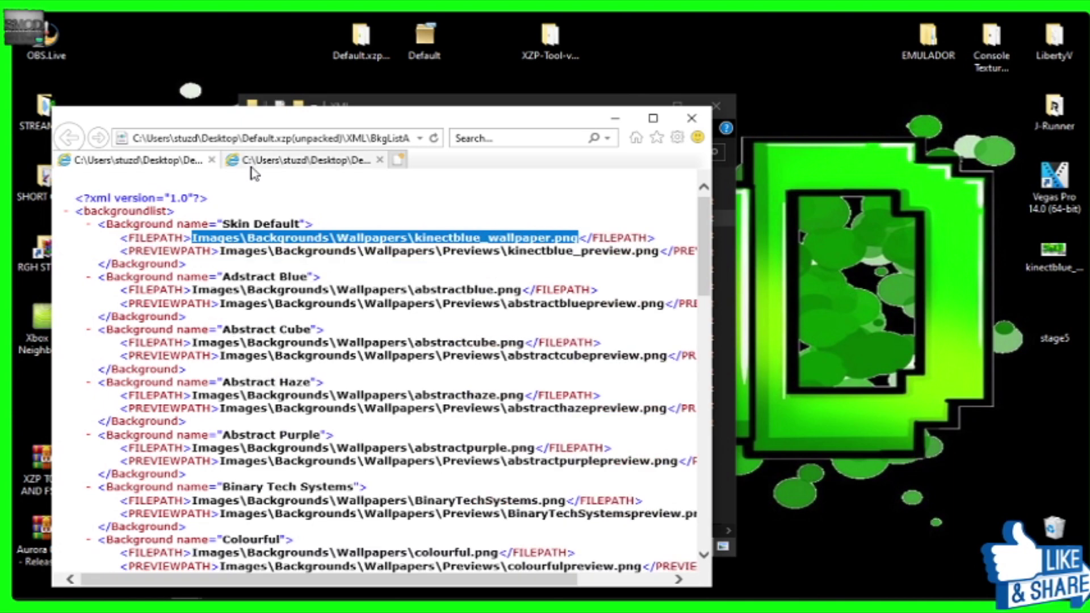
{"action": "left_click", "coordinate": [251, 162]}
{"action": "left_click", "coordinate": [152, 160]}
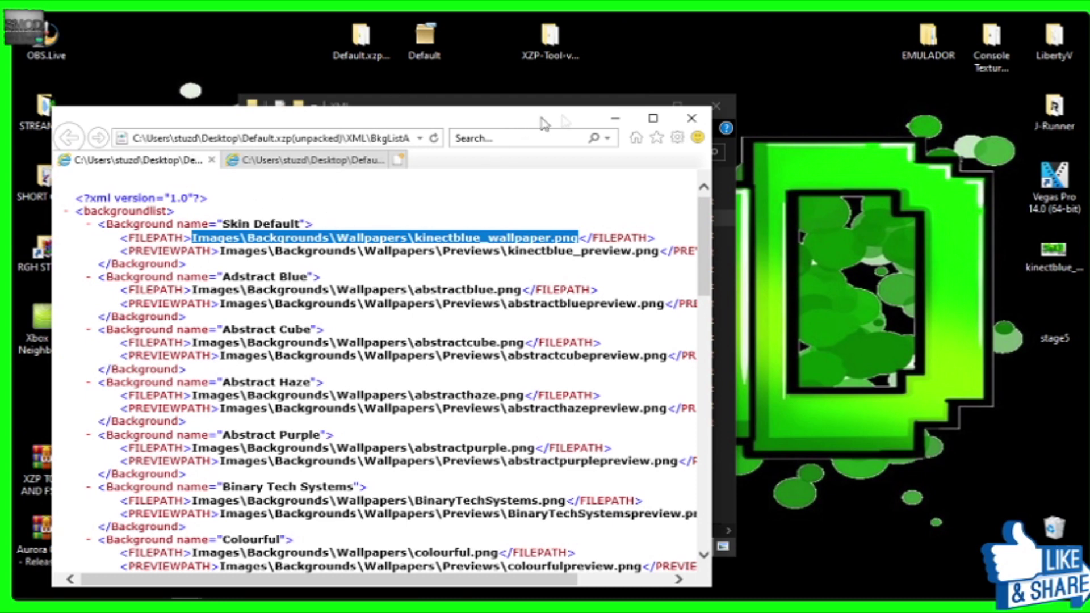
{"action": "left_click", "coordinate": [616, 118]}
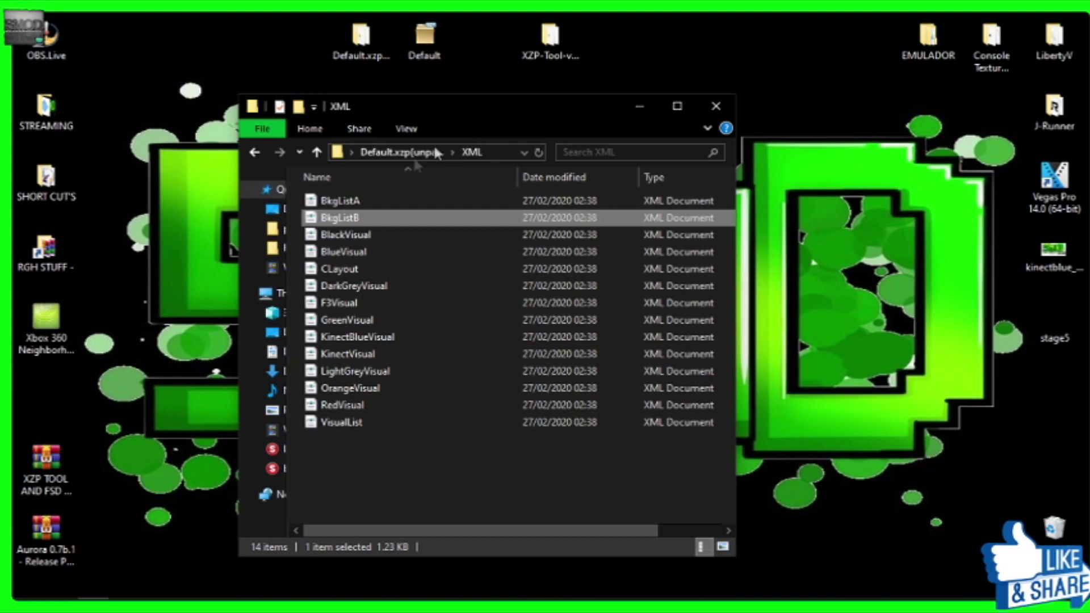
Step: Open the Images folder of the unpacked skin and select its Backgrounds folder
{"action": "left_click", "coordinate": [400, 153]}
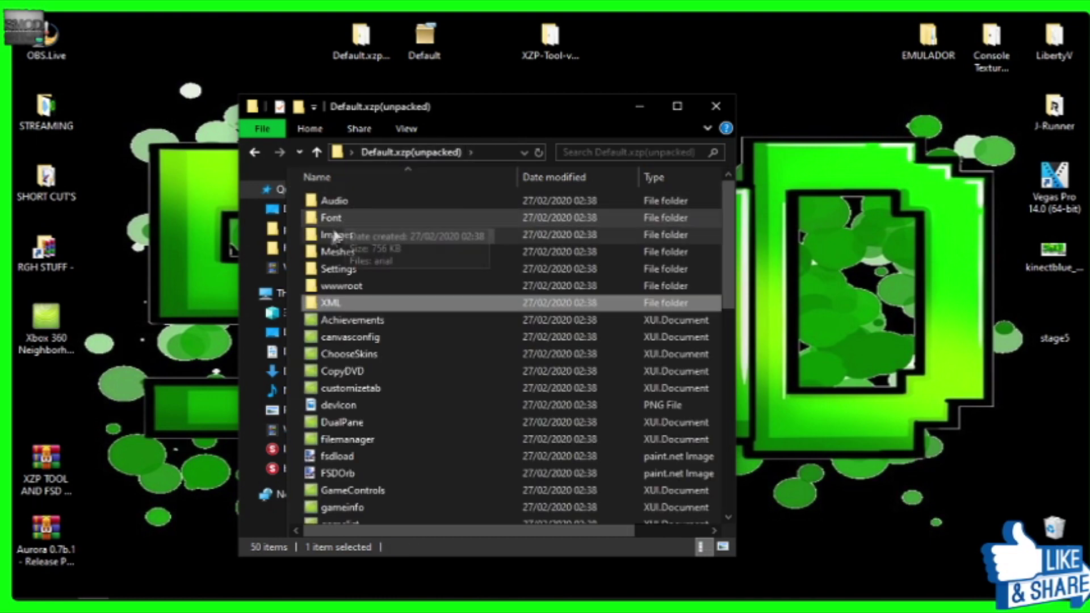
{"action": "double_click", "coordinate": [332, 235]}
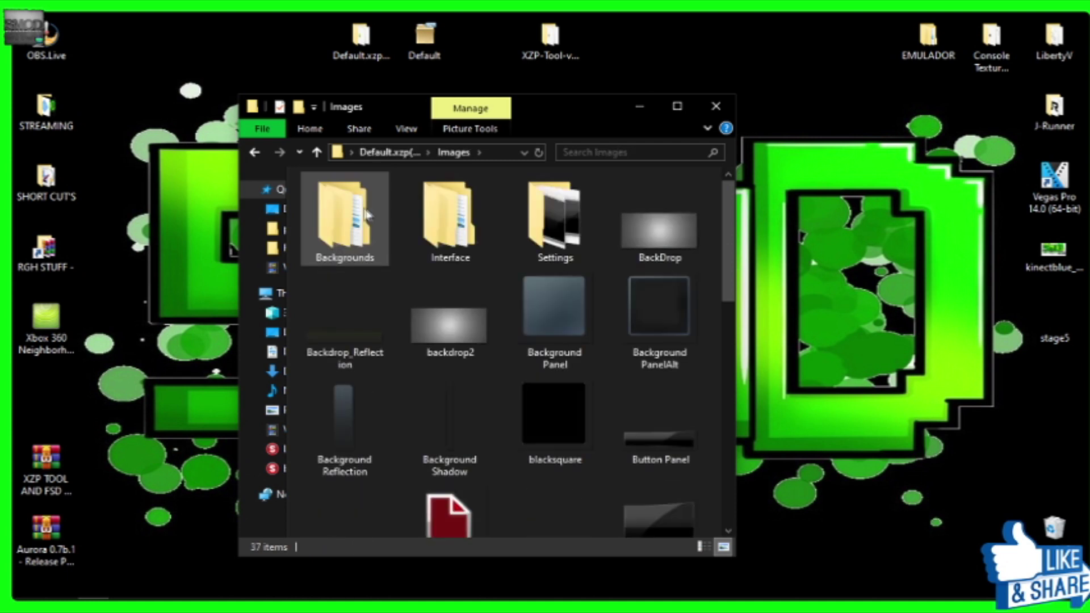
{"action": "left_click", "coordinate": [366, 215]}
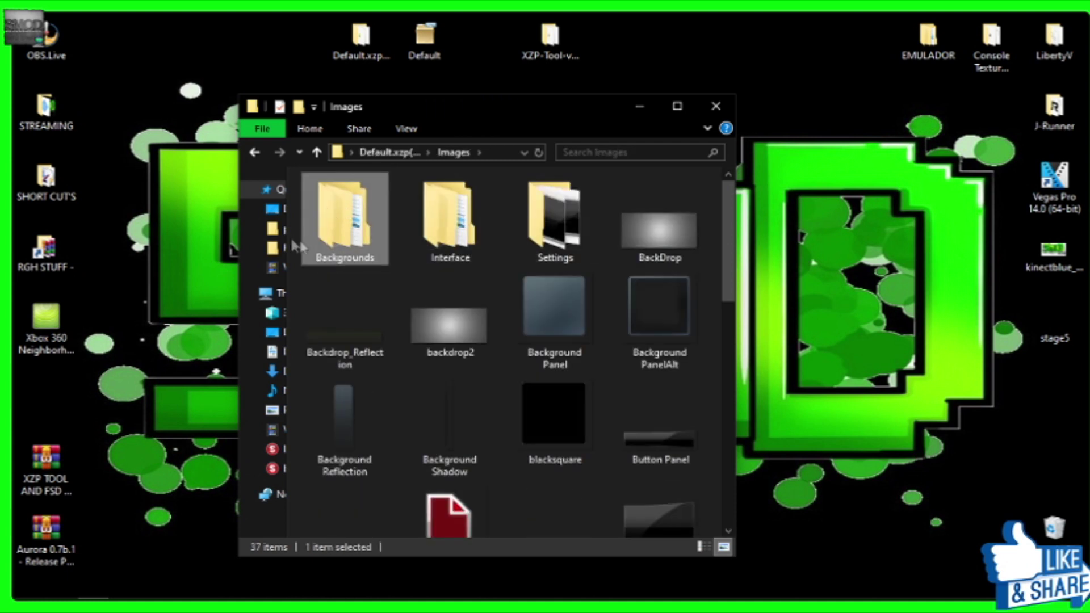
{"action": "mouse_move", "coordinate": [319, 237]}
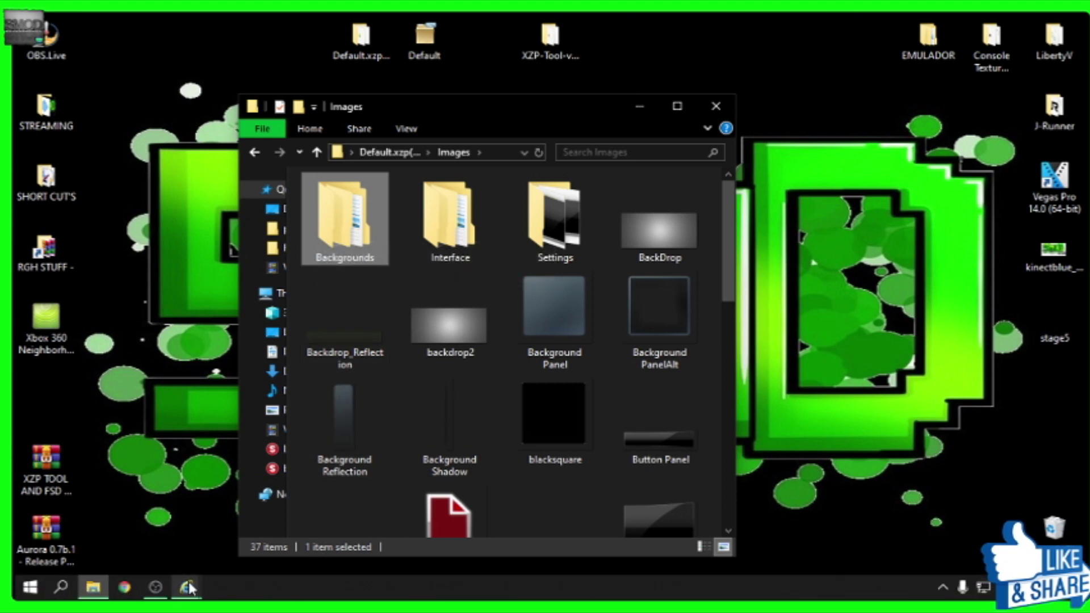
Step: Close the Internet Explorer window holding the BkgListA and BkgListB files
{"action": "mouse_move", "coordinate": [189, 581]}
{"action": "left_click", "coordinate": [182, 461]}
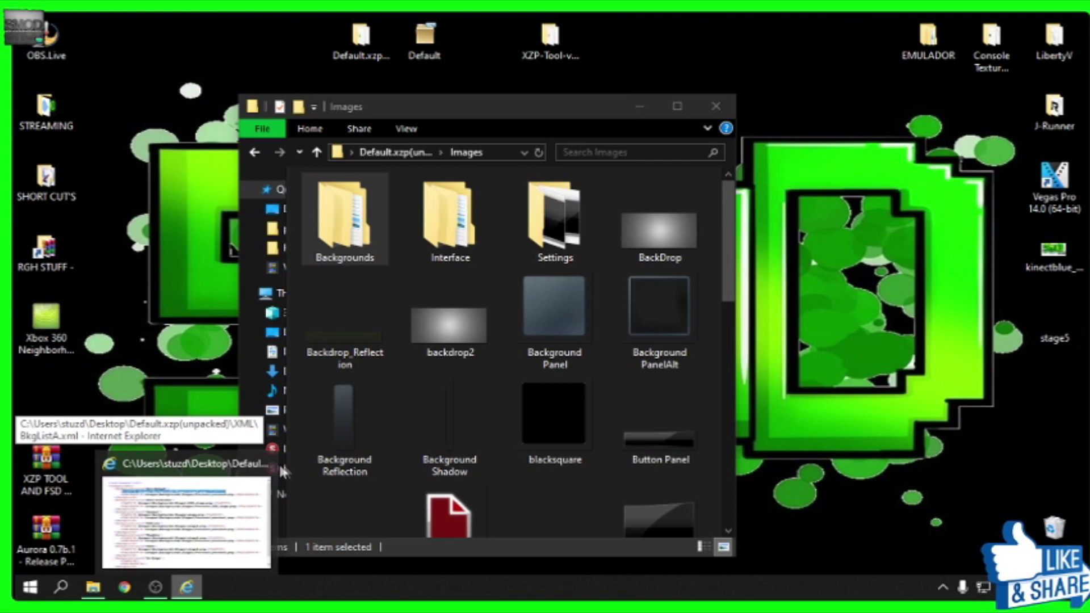
{"action": "left_click", "coordinate": [262, 463]}
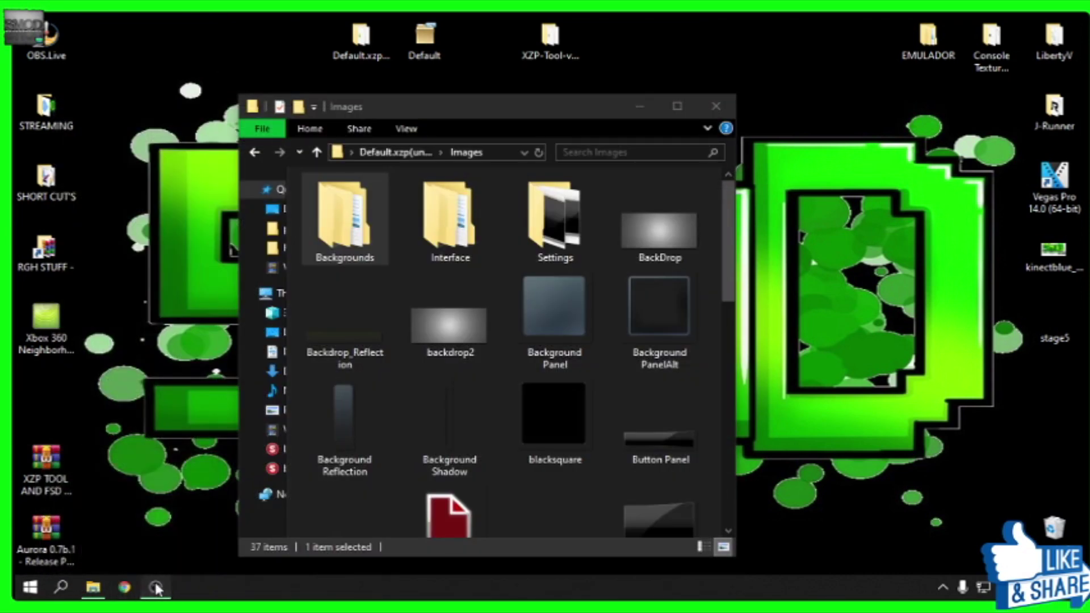
Step: Switch to OBS for the console's dashboard feed and examine the background and stage behind the Library tiles, browsing them back and forth
{"action": "left_click", "coordinate": [156, 587]}
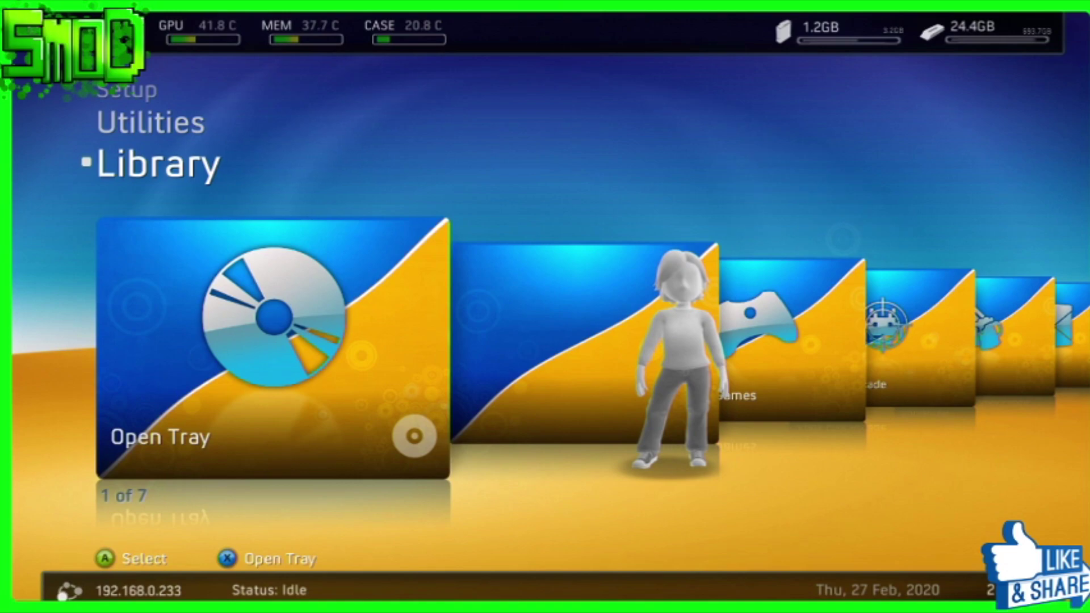
{"action": "key", "text": "Right"}
{"action": "key", "text": "Right"}
{"action": "key", "text": "Right"}
{"action": "key", "text": "Right"}
{"action": "key", "text": "Right"}
{"action": "key", "text": "Right"}
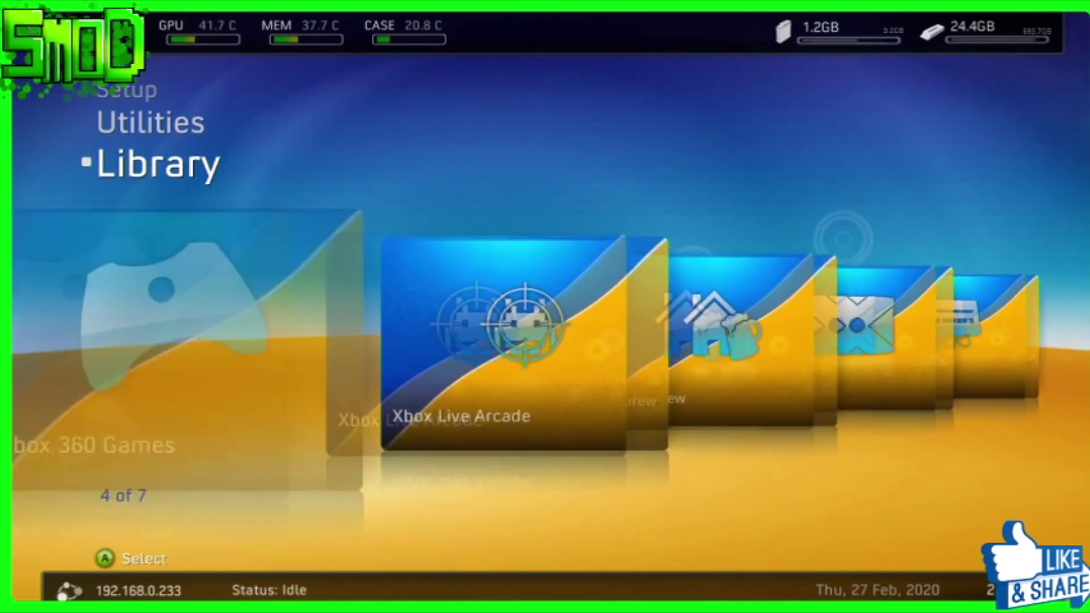
{"action": "key", "text": "Left"}
{"action": "key", "text": "Left"}
{"action": "key", "text": "Left"}
{"action": "key", "text": "Left"}
{"action": "key", "text": "Left"}
{"action": "key", "text": "Left"}
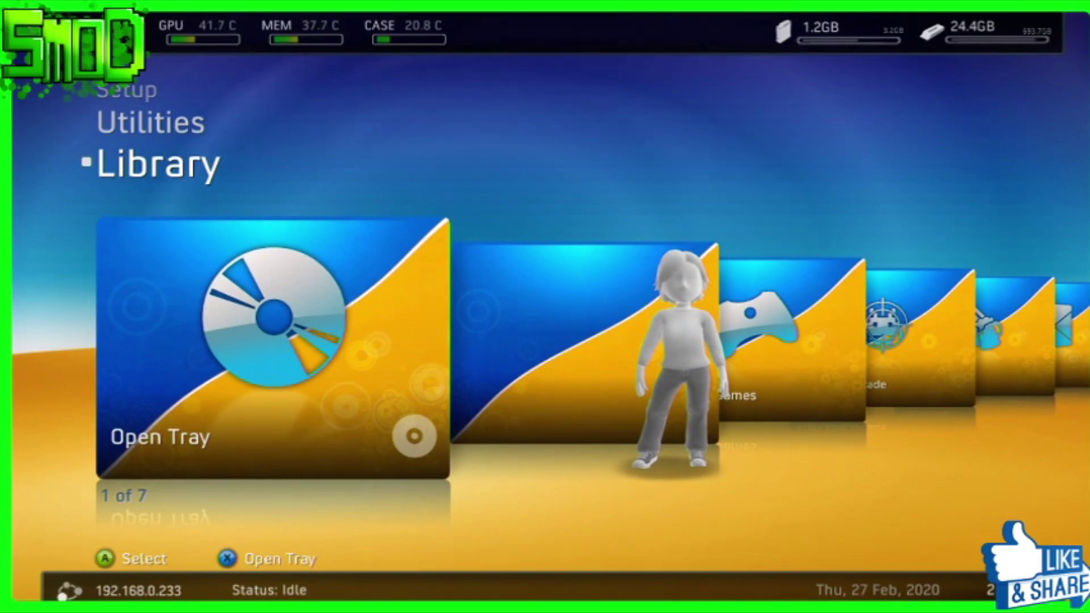
{"action": "key", "text": "Right"}
{"action": "key", "text": "Right"}
{"action": "key", "text": "Right"}
{"action": "key", "text": "Right"}
{"action": "key", "text": "Right"}
{"action": "key", "text": "Right"}
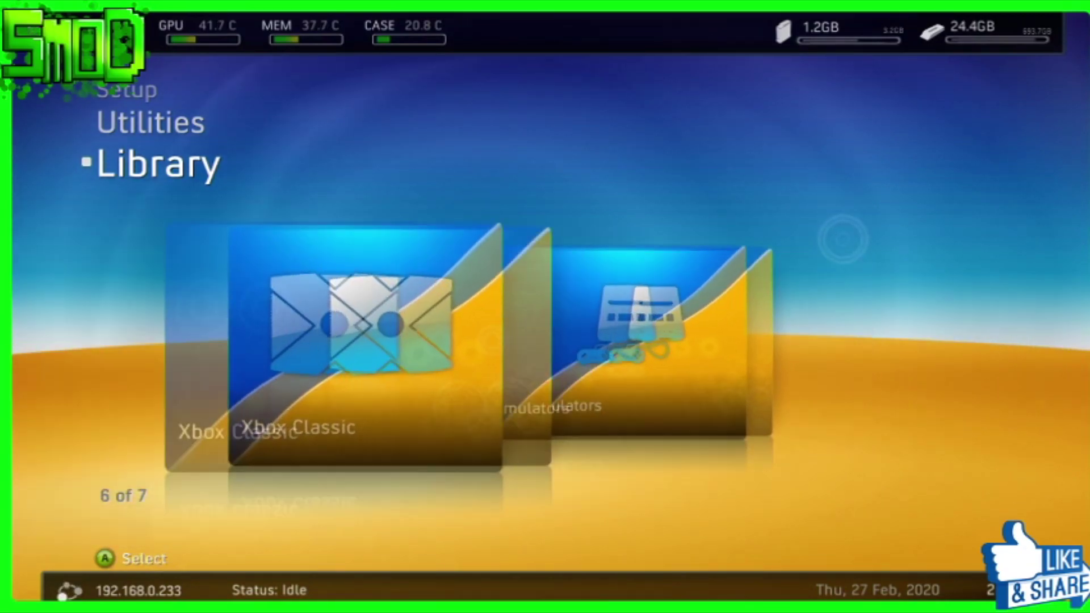
{"action": "key", "text": "Left"}
{"action": "key", "text": "Left"}
{"action": "key", "text": "Left"}
{"action": "key", "text": "Left"}
{"action": "key", "text": "Left"}
{"action": "key", "text": "Left"}
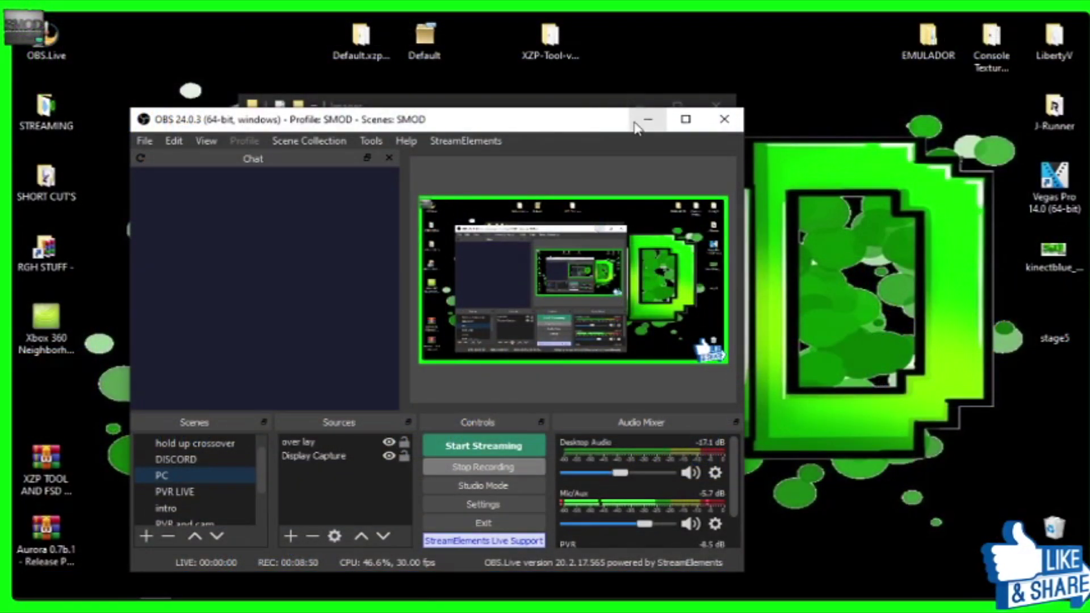
Step: Minimise OBS and view the tab backgrounds in Interface > Content Tabs > ContentTabData > Visuals > F3 > Backgrounds of the unpacked skin
{"action": "left_click", "coordinate": [637, 124]}
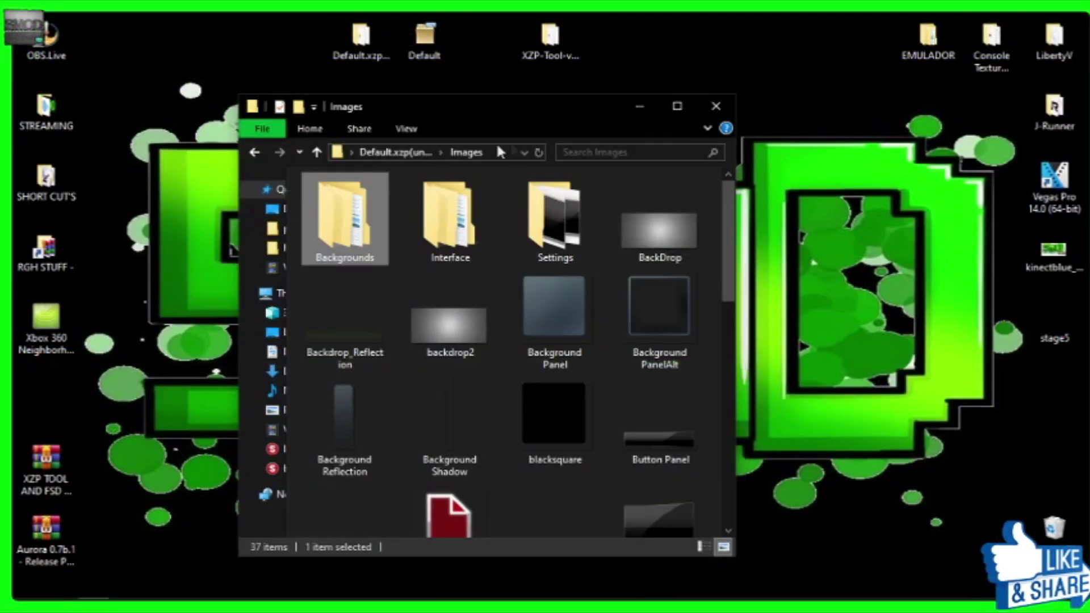
{"action": "double_click", "coordinate": [459, 229]}
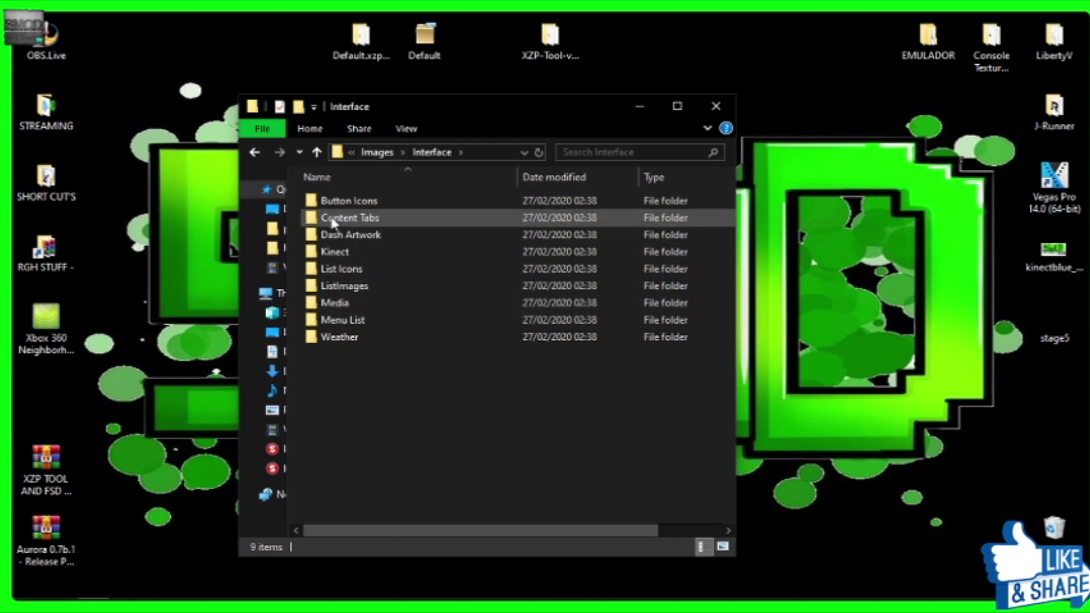
{"action": "double_click", "coordinate": [335, 220]}
{"action": "left_click", "coordinate": [352, 230]}
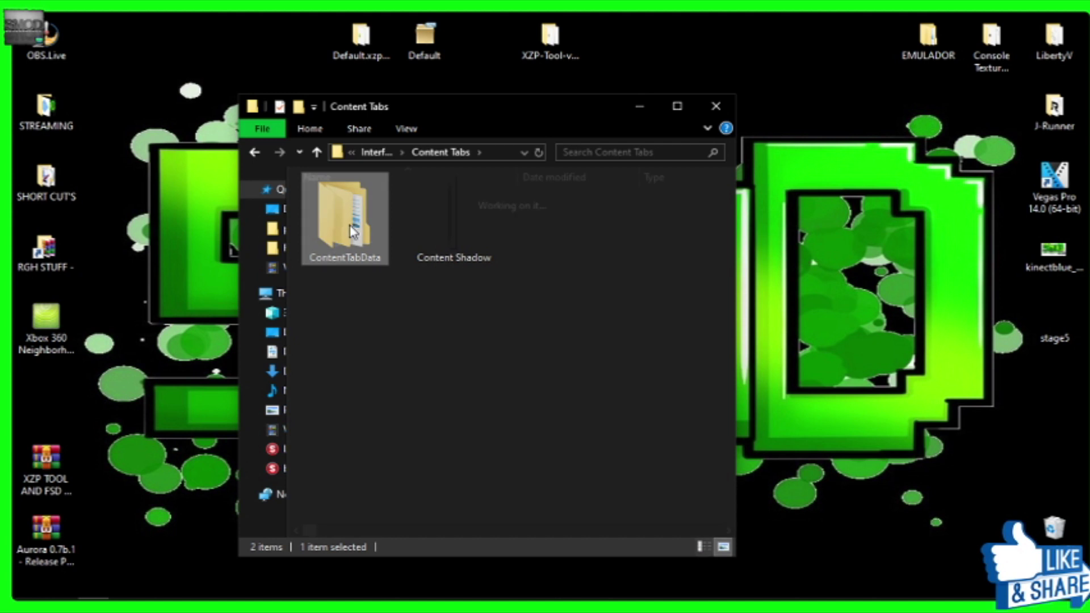
{"action": "double_click", "coordinate": [352, 229]}
{"action": "double_click", "coordinate": [338, 220]}
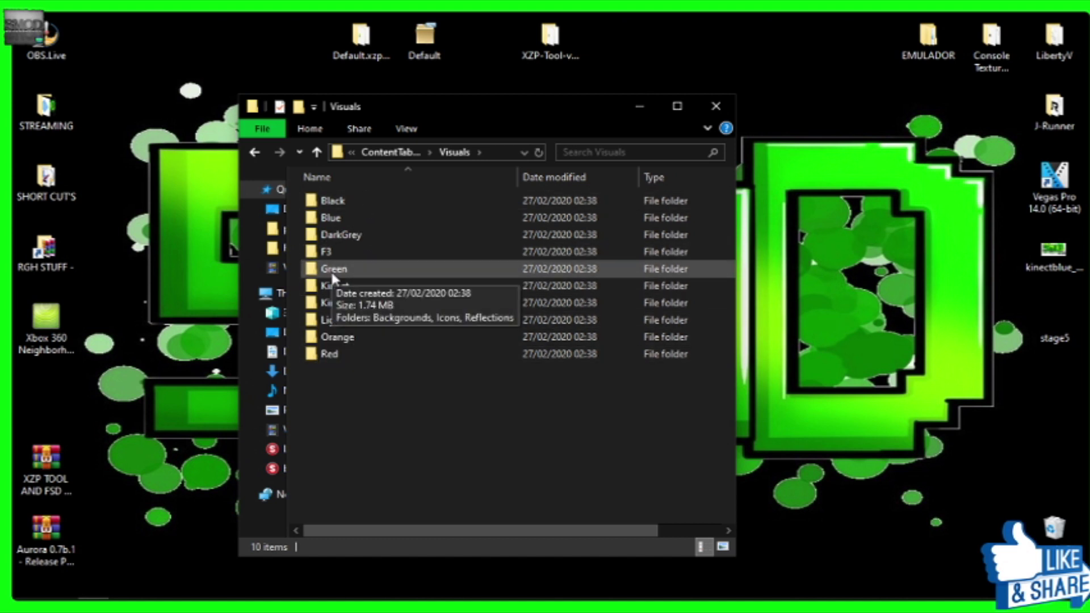
{"action": "double_click", "coordinate": [325, 251]}
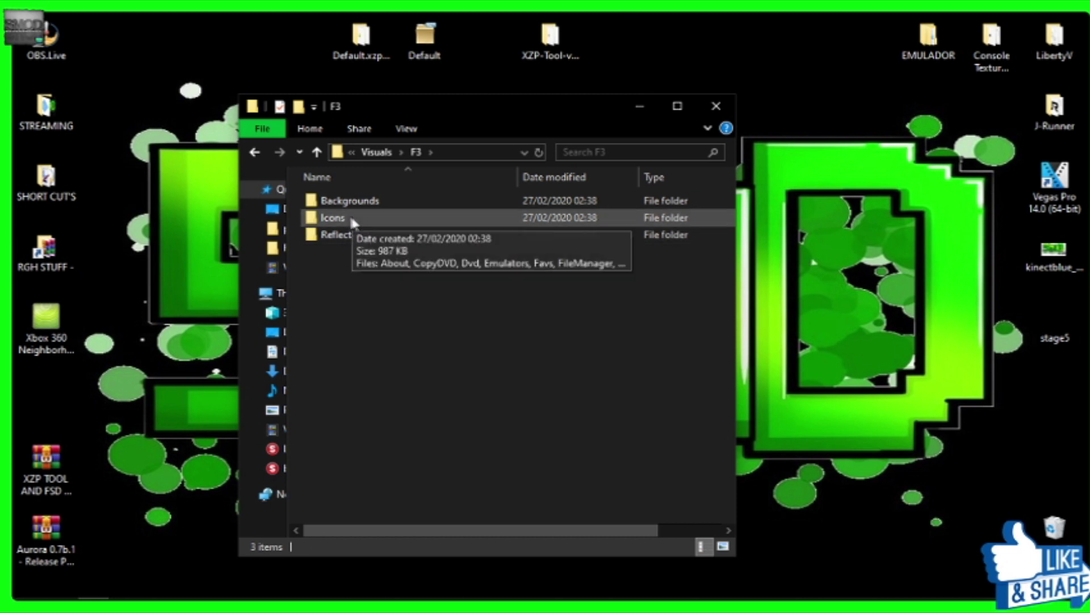
{"action": "double_click", "coordinate": [342, 202]}
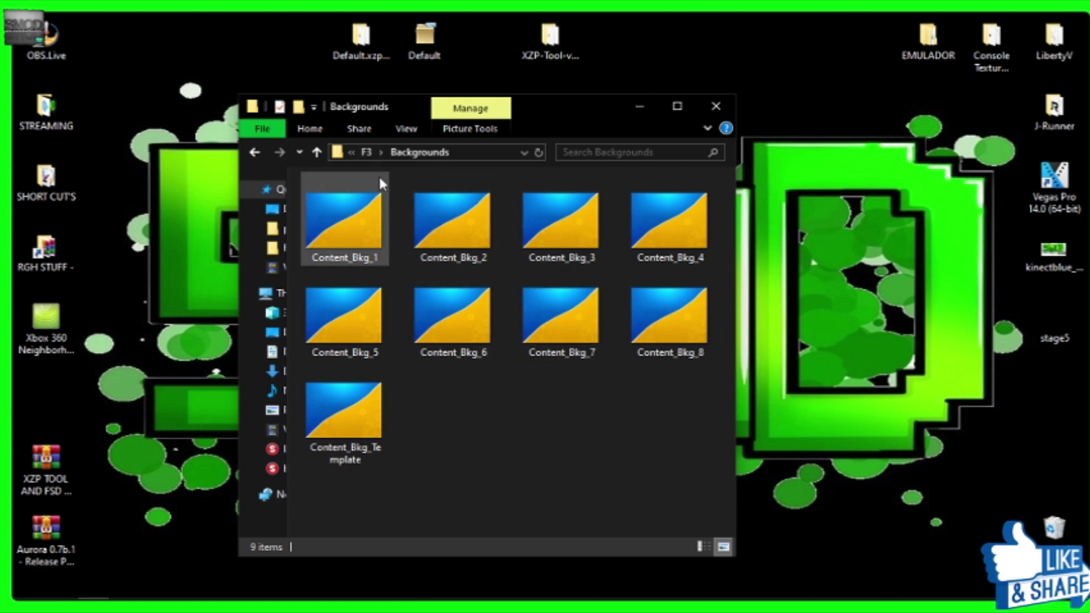
Step: Go back up through the F3, Visuals and Content Tabs folders to the skin's Images folder
{"action": "left_click", "coordinate": [368, 154]}
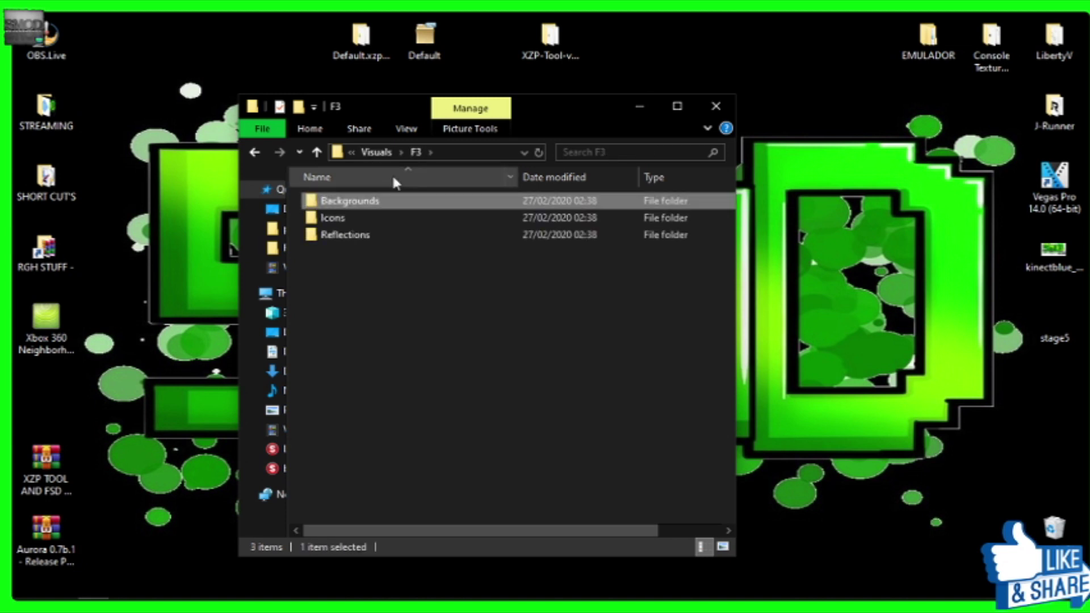
{"action": "left_click", "coordinate": [371, 152]}
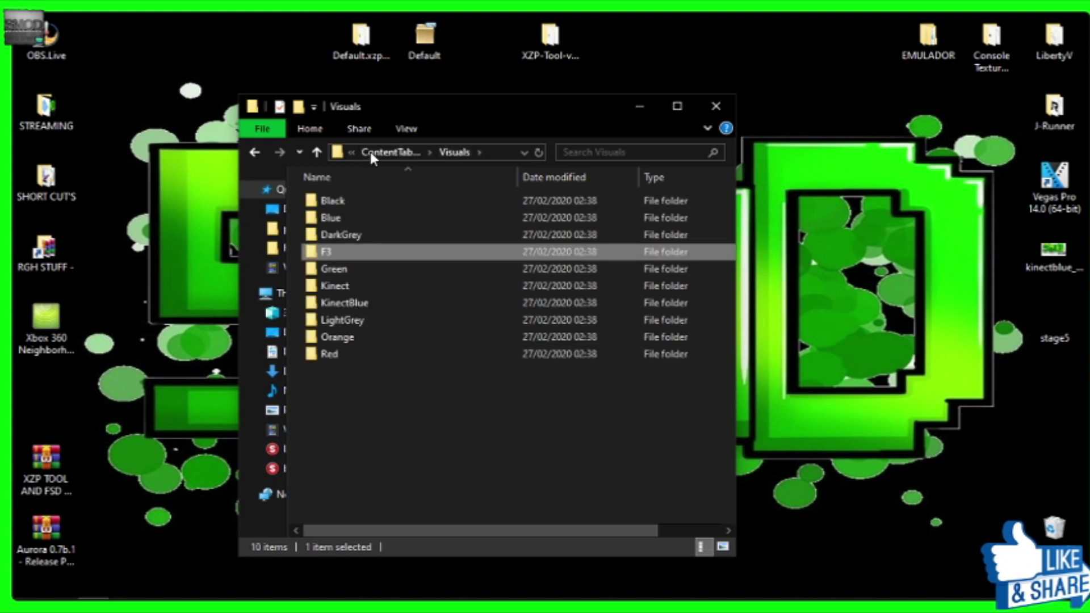
{"action": "left_click", "coordinate": [371, 151]}
{"action": "left_click", "coordinate": [370, 152]}
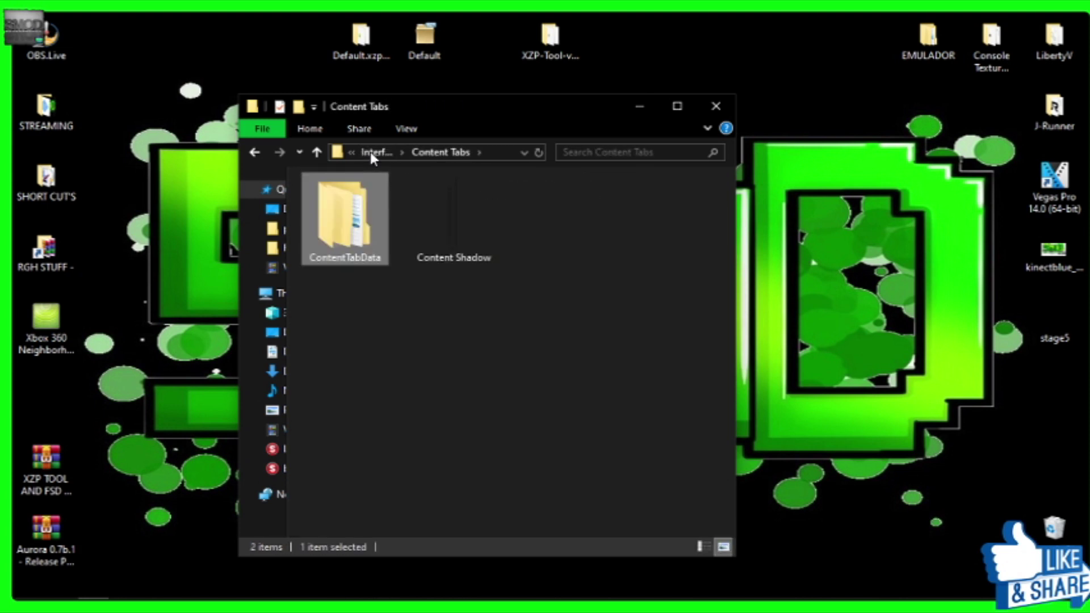
{"action": "left_click", "coordinate": [370, 152]}
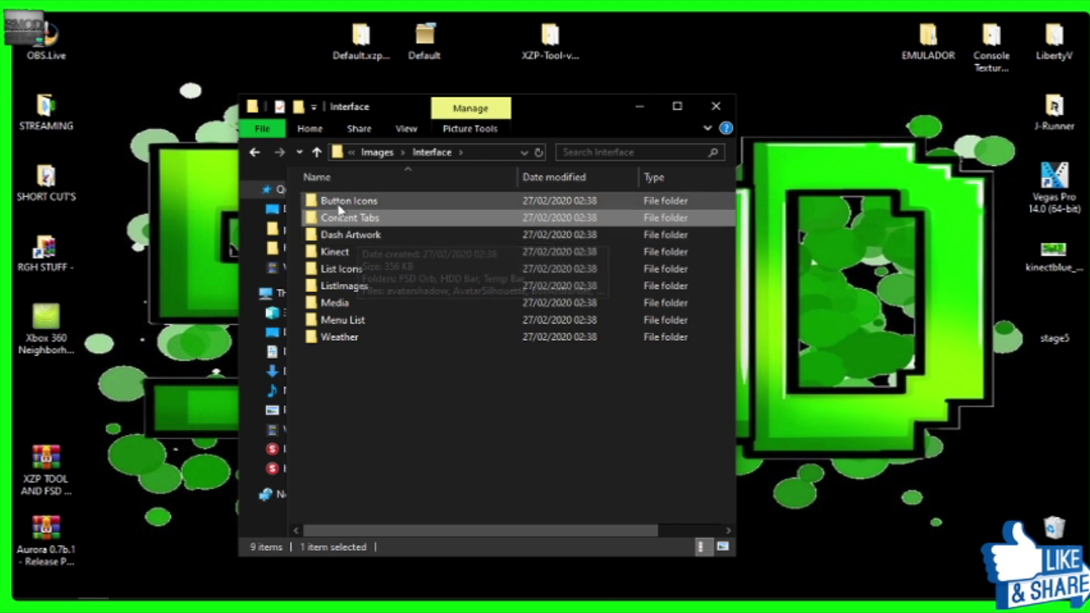
{"action": "left_click", "coordinate": [372, 154]}
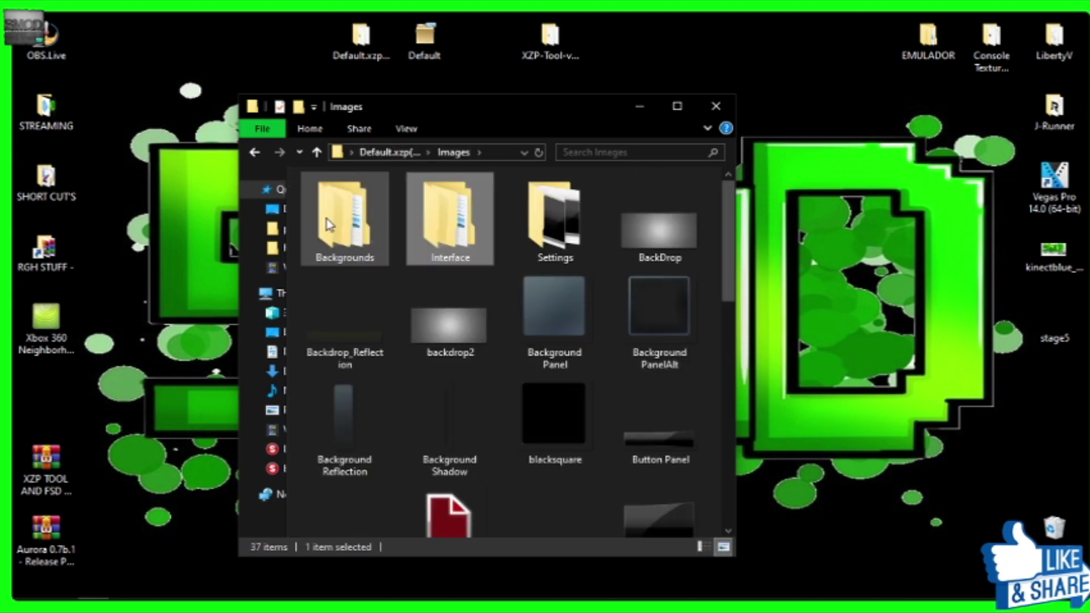
Step: Replace kinectblue_wallpaper.png in the skin's Backgrounds > Wallpapers folder with the custom image of the same name from the desktop
{"action": "left_click", "coordinate": [330, 224]}
{"action": "double_click", "coordinate": [329, 224]}
{"action": "mouse_move", "coordinate": [141, 570]}
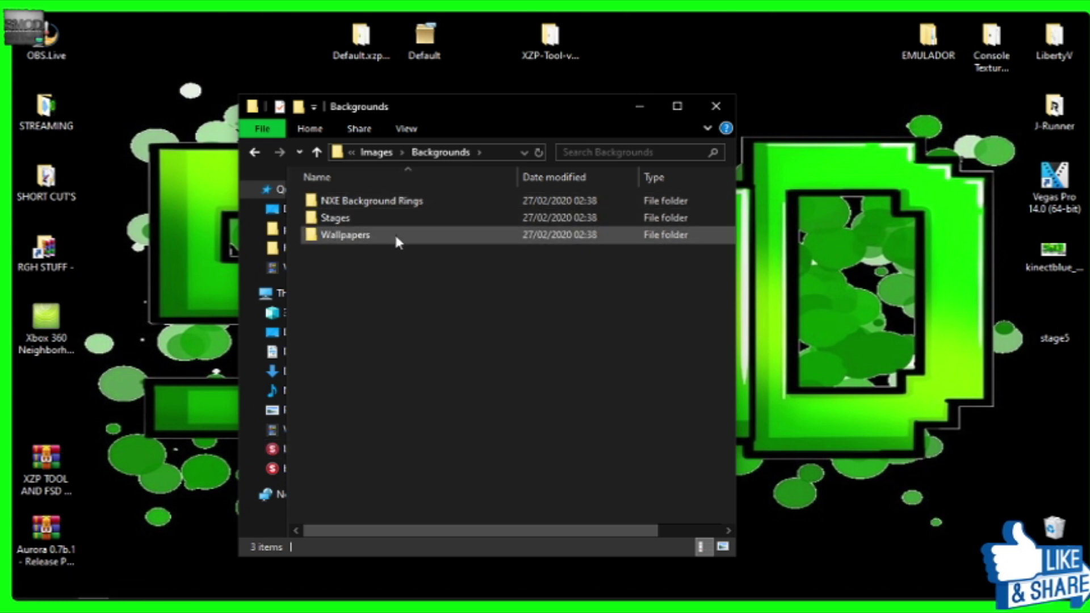
{"action": "double_click", "coordinate": [344, 236]}
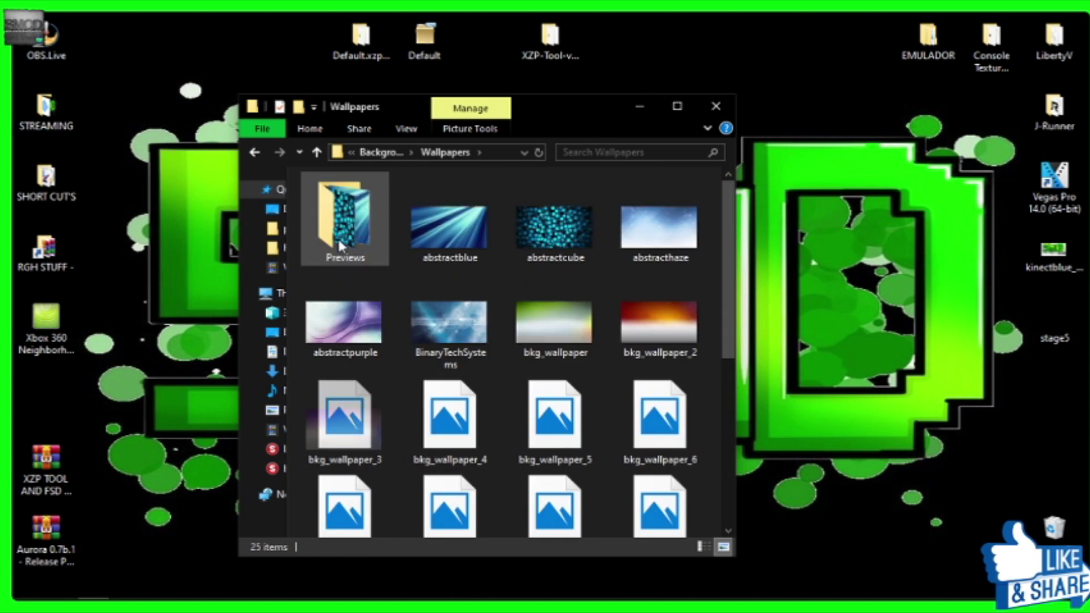
{"action": "scroll", "coordinate": [436, 251], "scroll_direction": "down", "scroll_amount": 5}
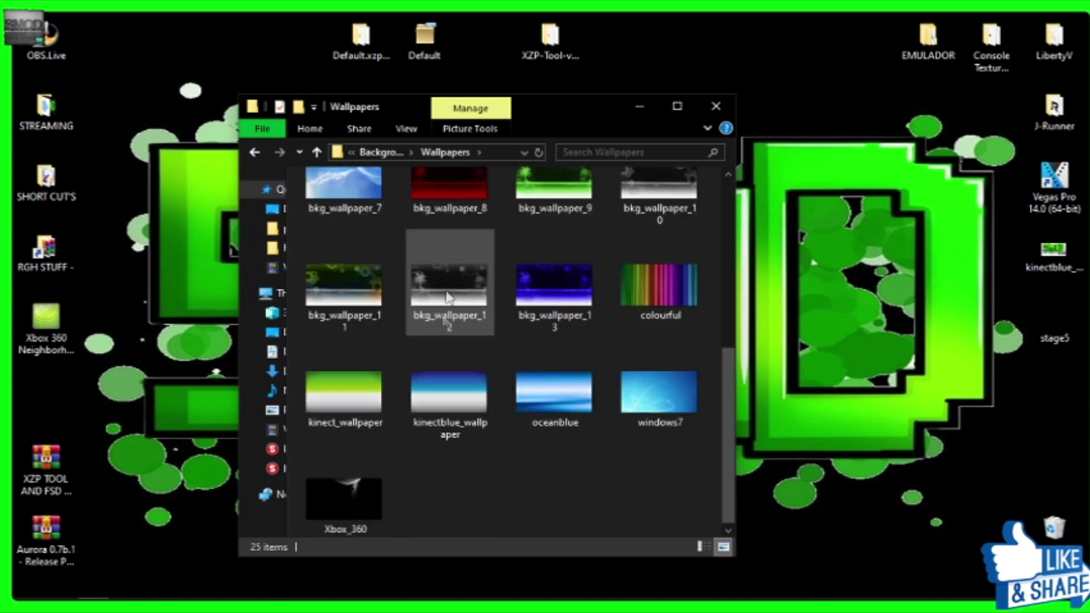
{"action": "left_click", "coordinate": [447, 411]}
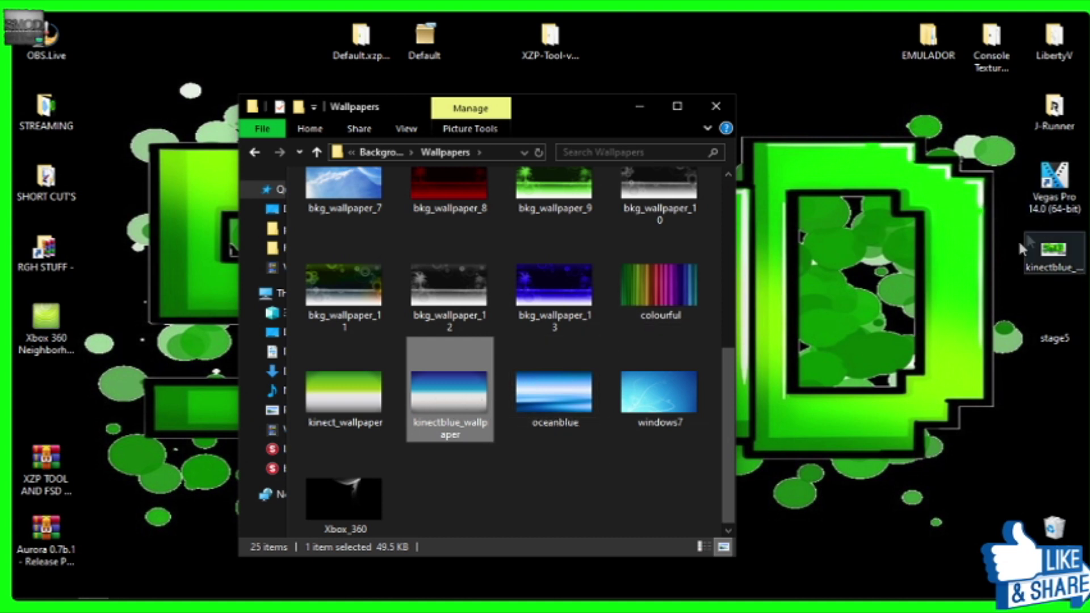
{"action": "left_click_drag", "start_coordinate": [1057, 267], "coordinate": [437, 499]}
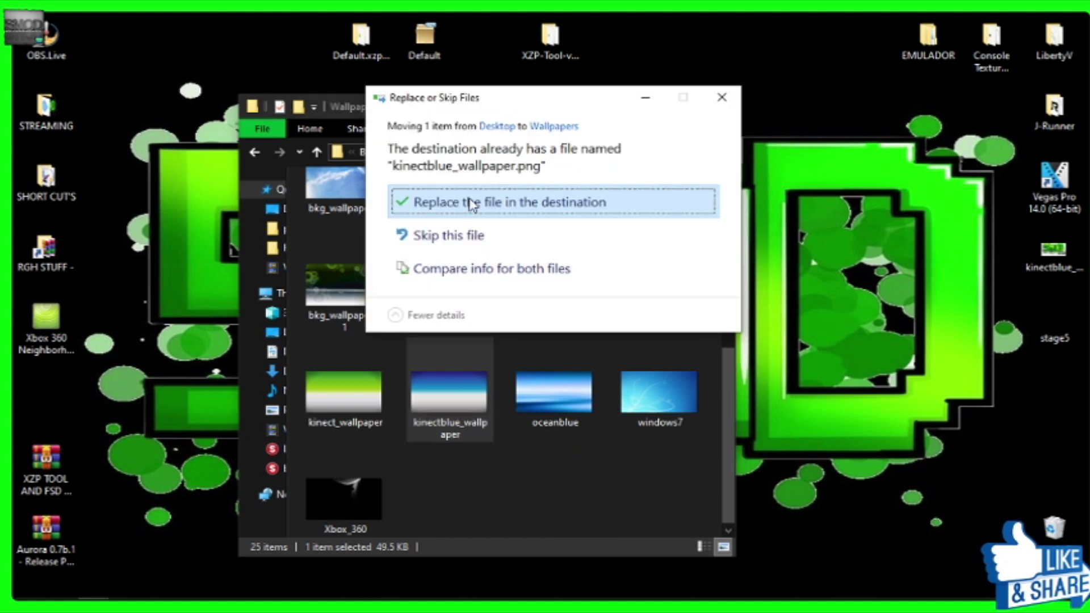
{"action": "left_click", "coordinate": [469, 200]}
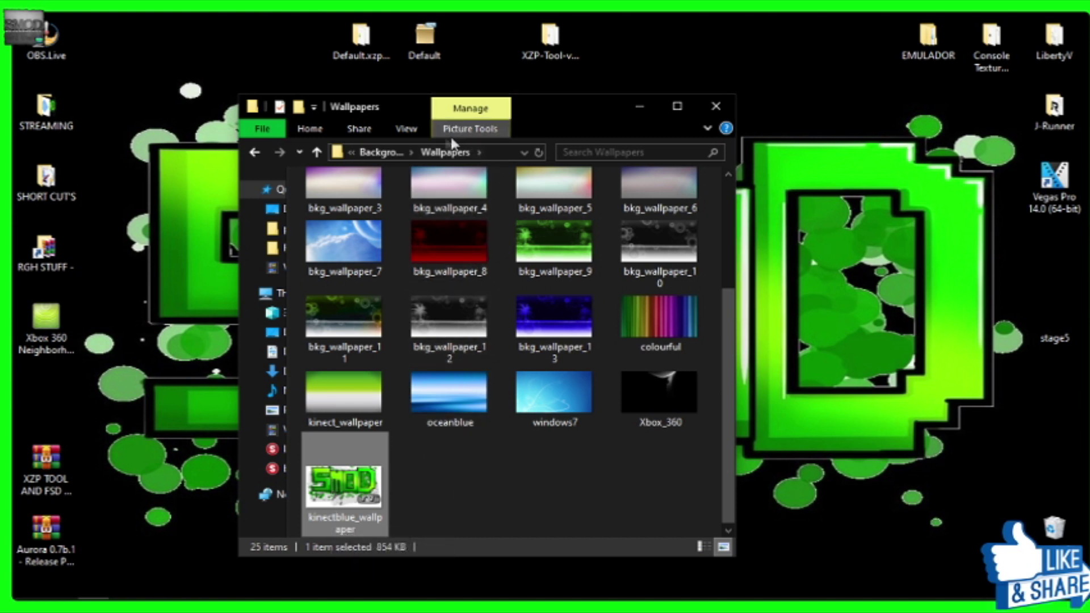
Step: Replace stage5.png in the Backgrounds > Stages folder with the custom stage5 image from the desktop
{"action": "left_click", "coordinate": [381, 152]}
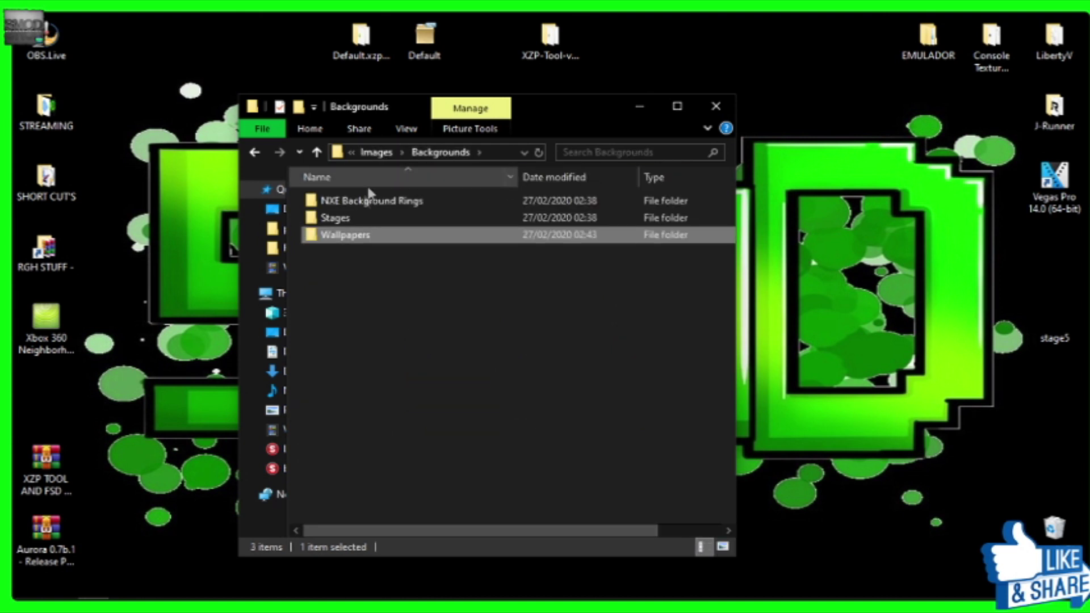
{"action": "double_click", "coordinate": [344, 216]}
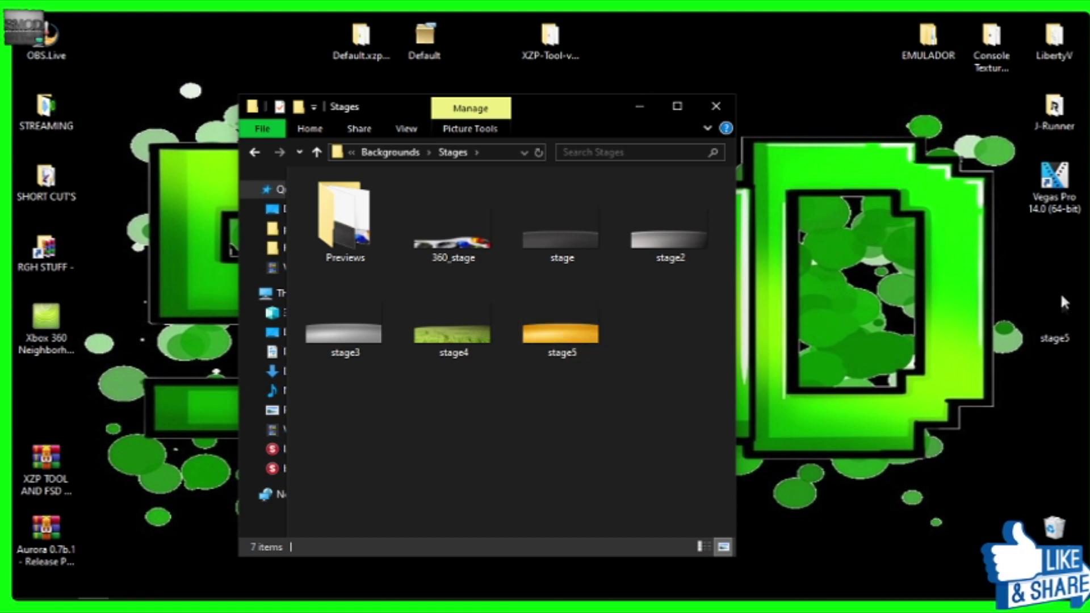
{"action": "left_click_drag", "start_coordinate": [1055, 319], "coordinate": [619, 430]}
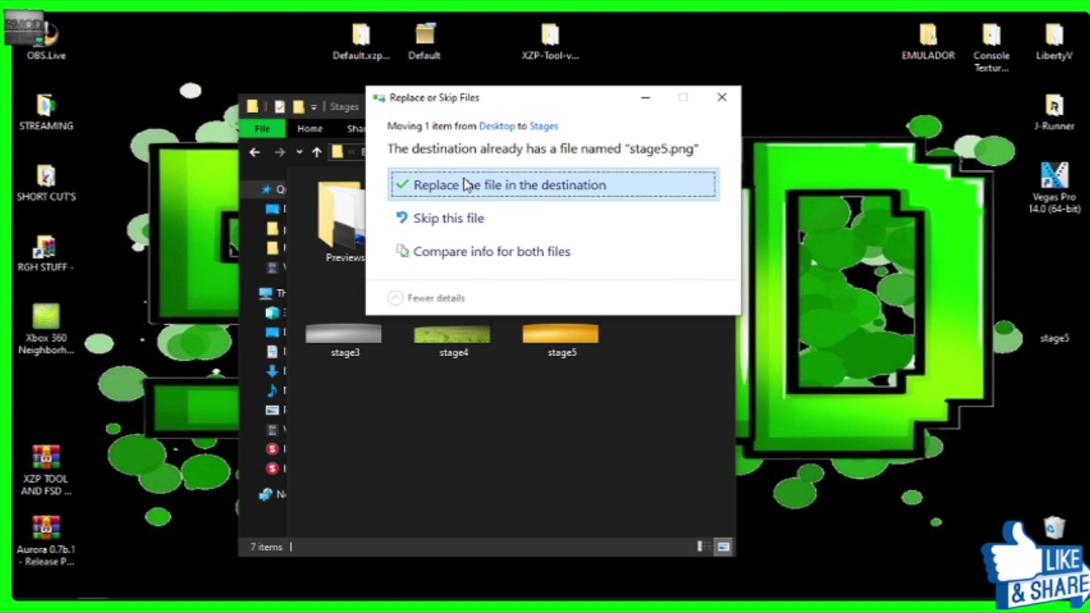
{"action": "left_click", "coordinate": [467, 185]}
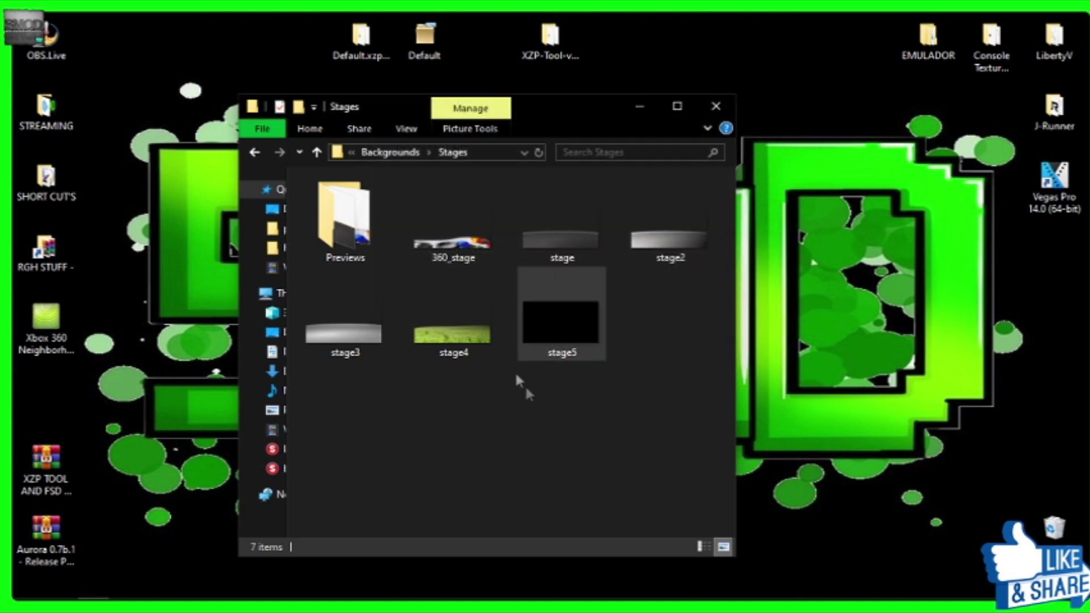
Step: View the new stage5.png in Photos and in paint.net to check its transparency, closing each viewer
{"action": "left_click", "coordinate": [555, 328]}
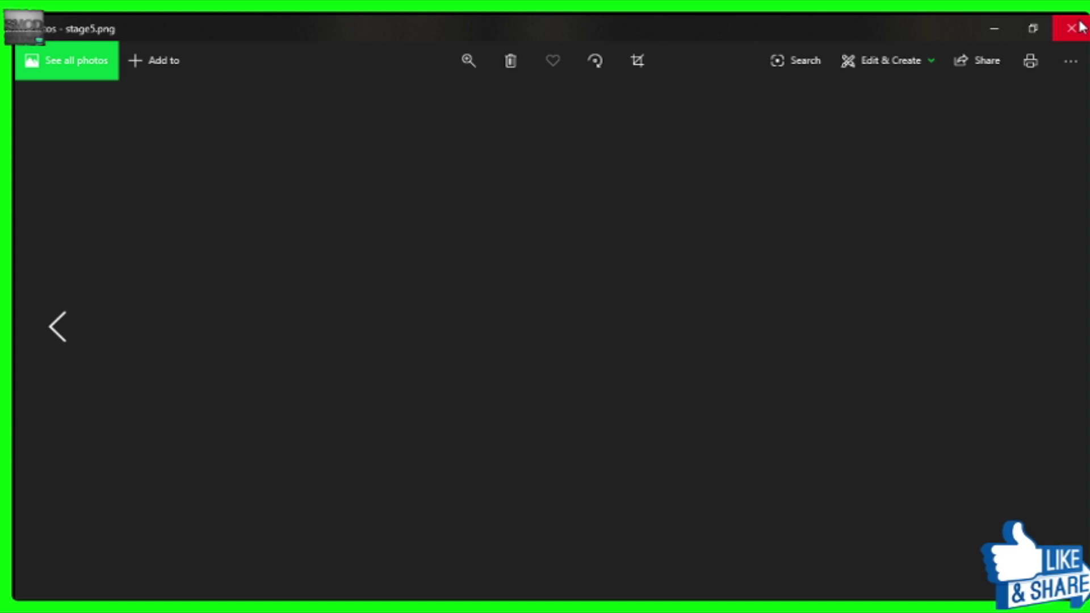
{"action": "left_click", "coordinate": [1080, 25]}
{"action": "right_click", "coordinate": [576, 328]}
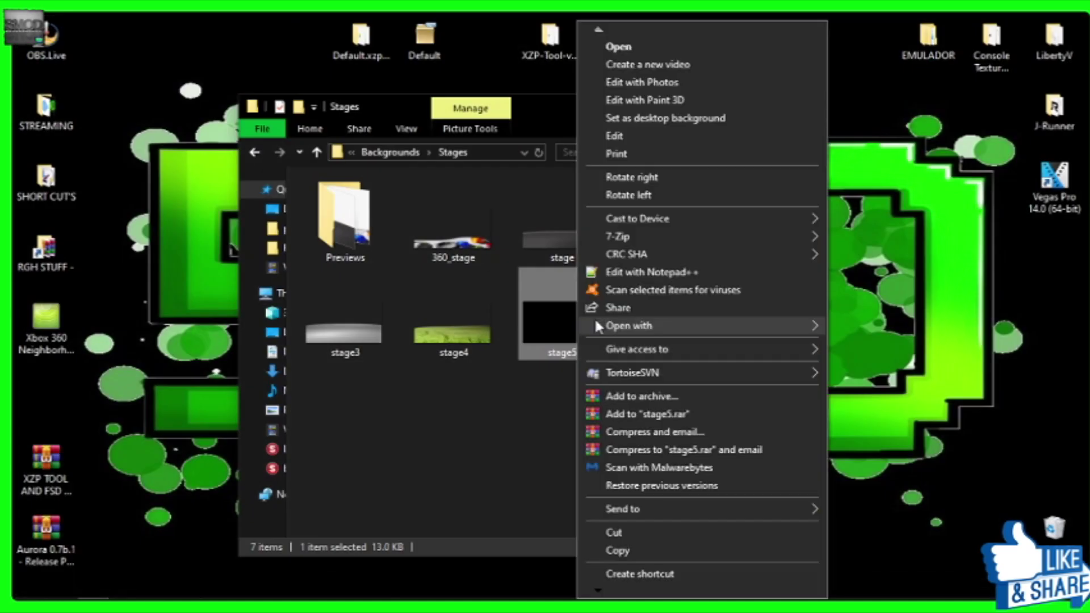
{"action": "mouse_move", "coordinate": [629, 326]}
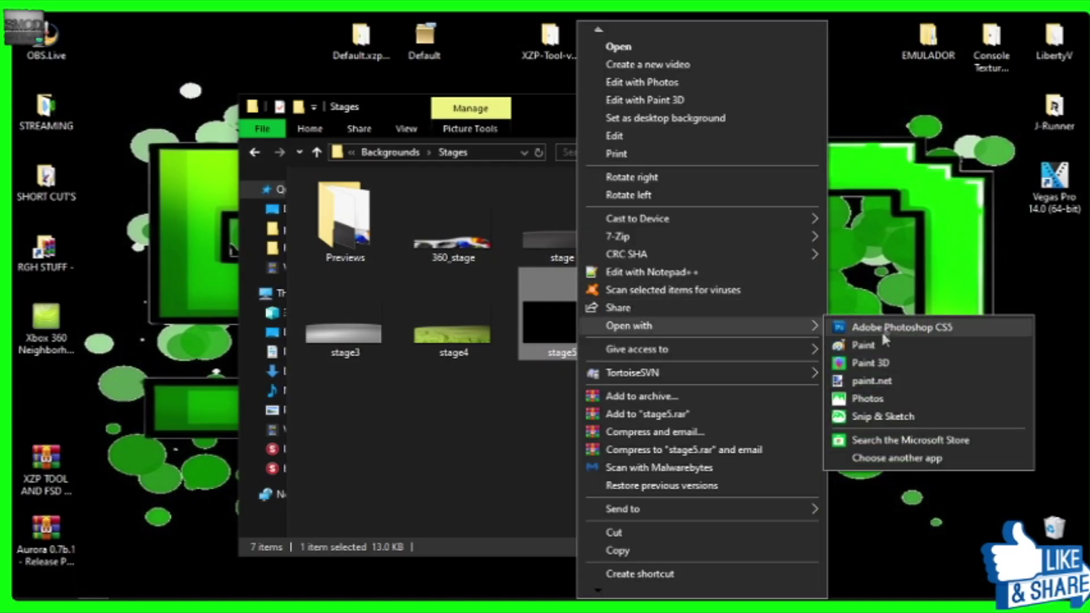
{"action": "left_click", "coordinate": [873, 380]}
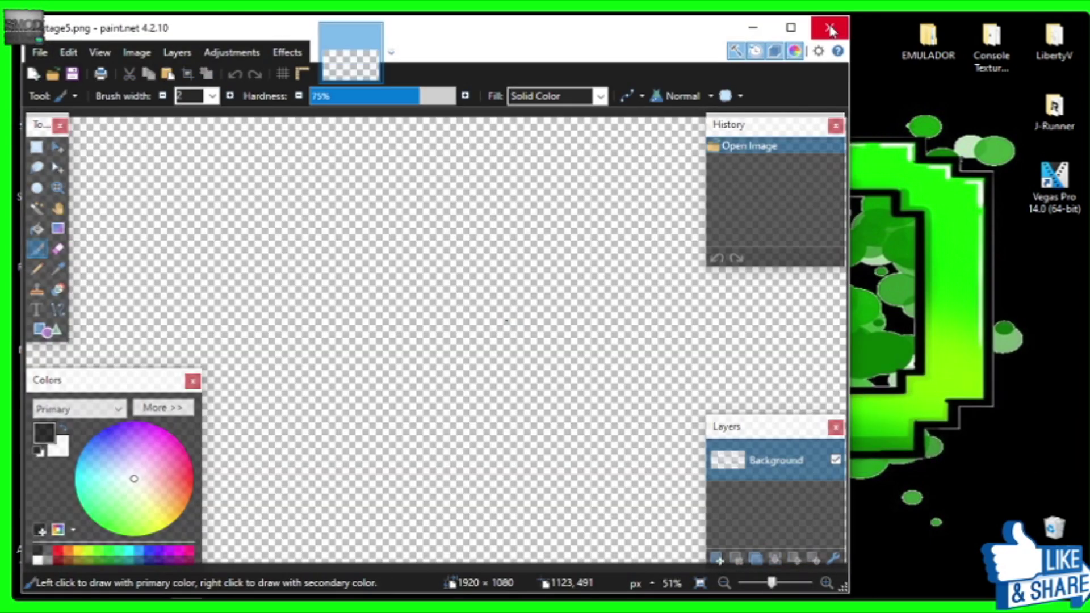
{"action": "left_click", "coordinate": [830, 30]}
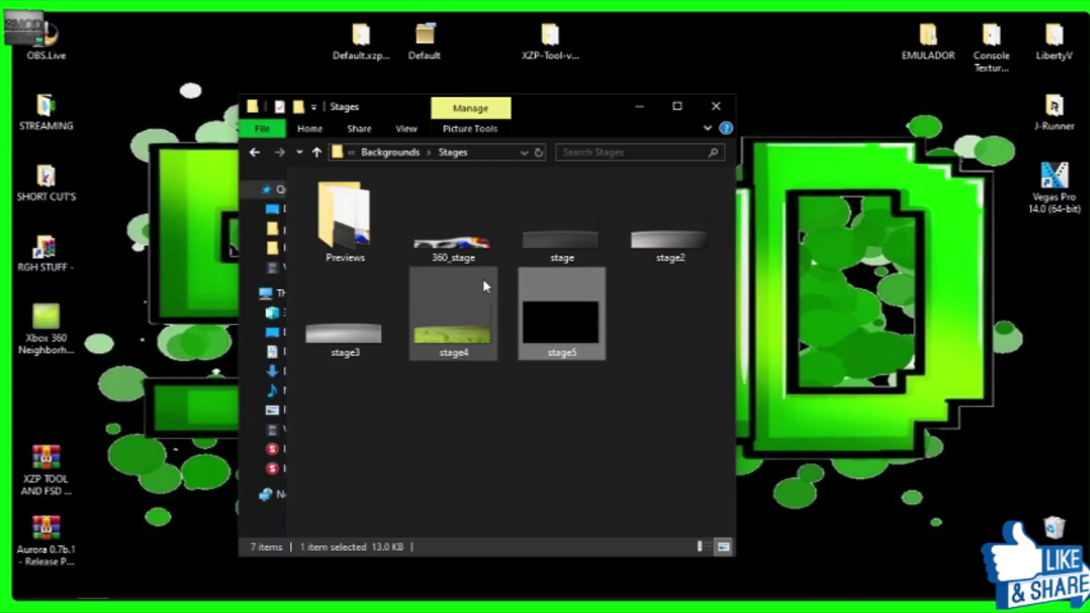
{"action": "left_click", "coordinate": [465, 341]}
{"action": "right_click", "coordinate": [482, 375]}
{"action": "left_click", "coordinate": [412, 425]}
{"action": "left_click", "coordinate": [413, 429]}
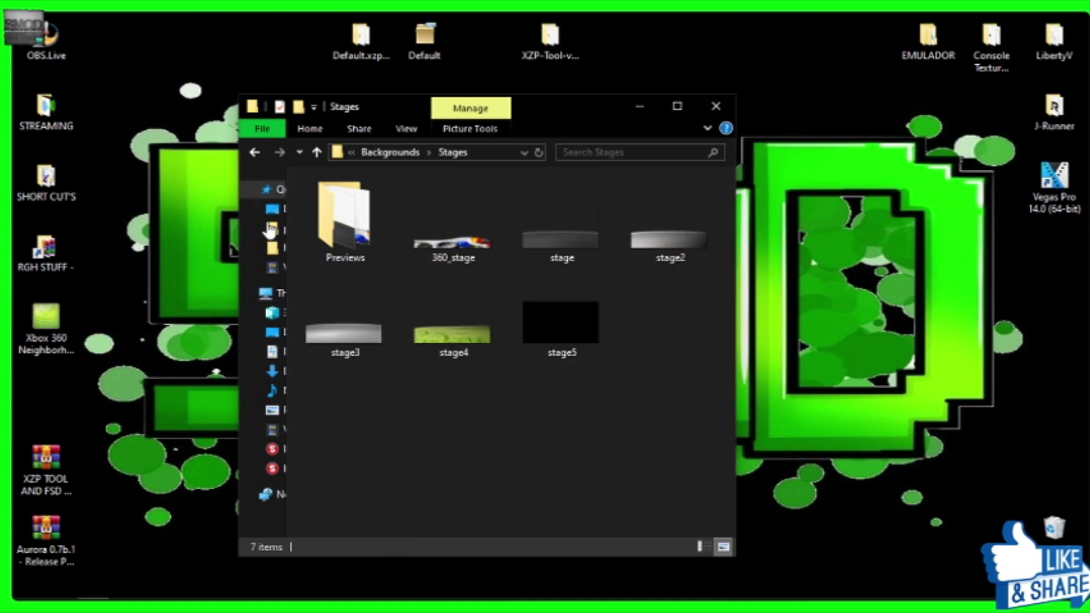
Step: Return to the skin's Images folder and launch Xzp Tool 2 from the XZP-Tool-v2.0 folder on the desktop
{"action": "left_click", "coordinate": [397, 158]}
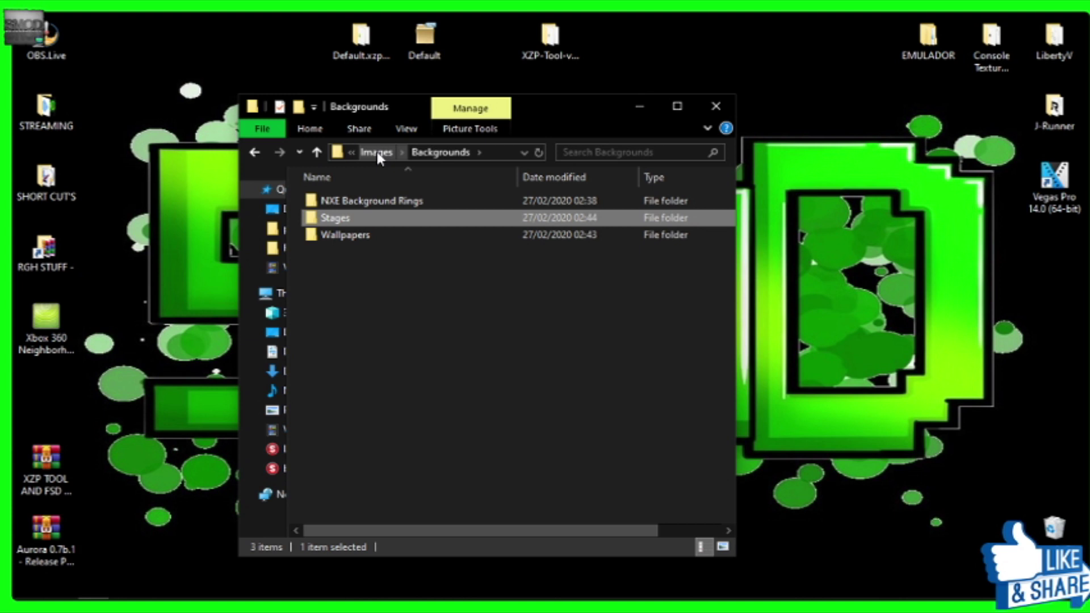
{"action": "left_click", "coordinate": [376, 151]}
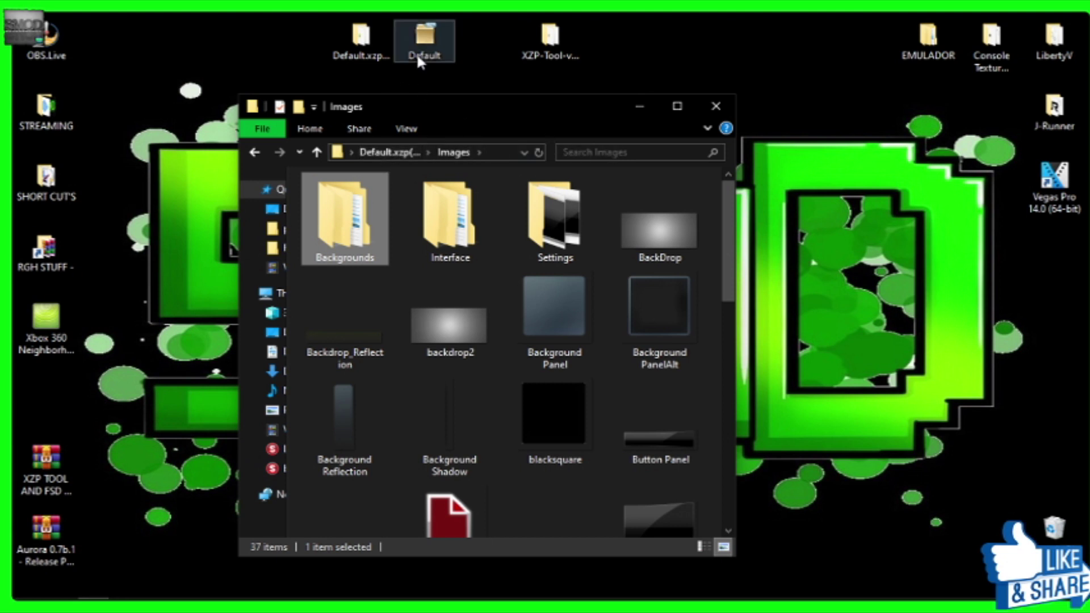
{"action": "left_click", "coordinate": [558, 42]}
{"action": "double_click", "coordinate": [529, 70]}
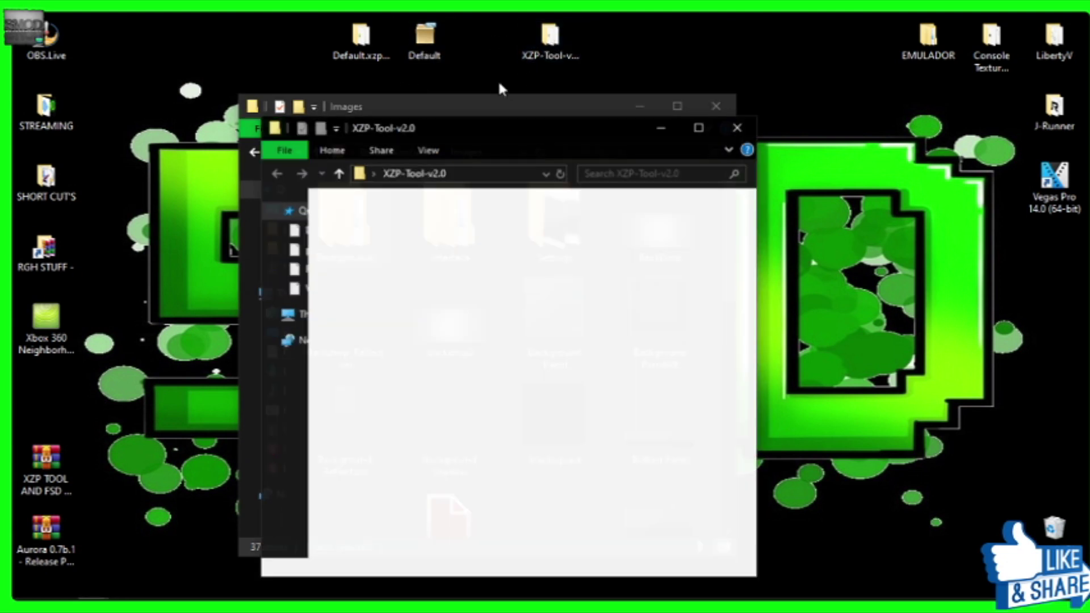
{"action": "double_click", "coordinate": [369, 274]}
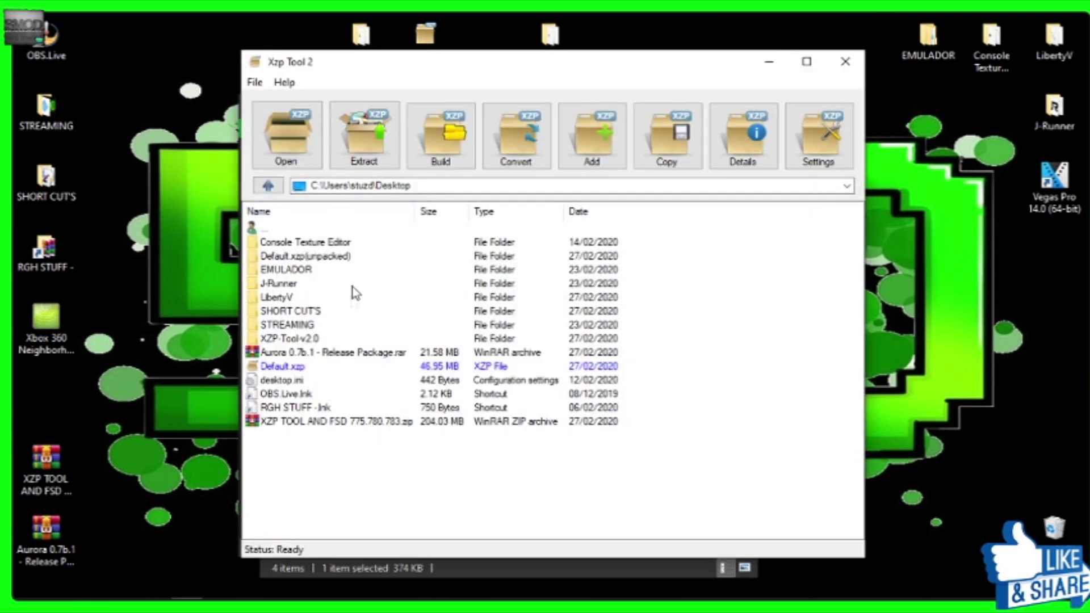
Step: Build a Version 1 XZP archive from the Default.xzp(unpacked) folder on the desktop
{"action": "left_click", "coordinate": [299, 257]}
{"action": "left_click", "coordinate": [435, 144]}
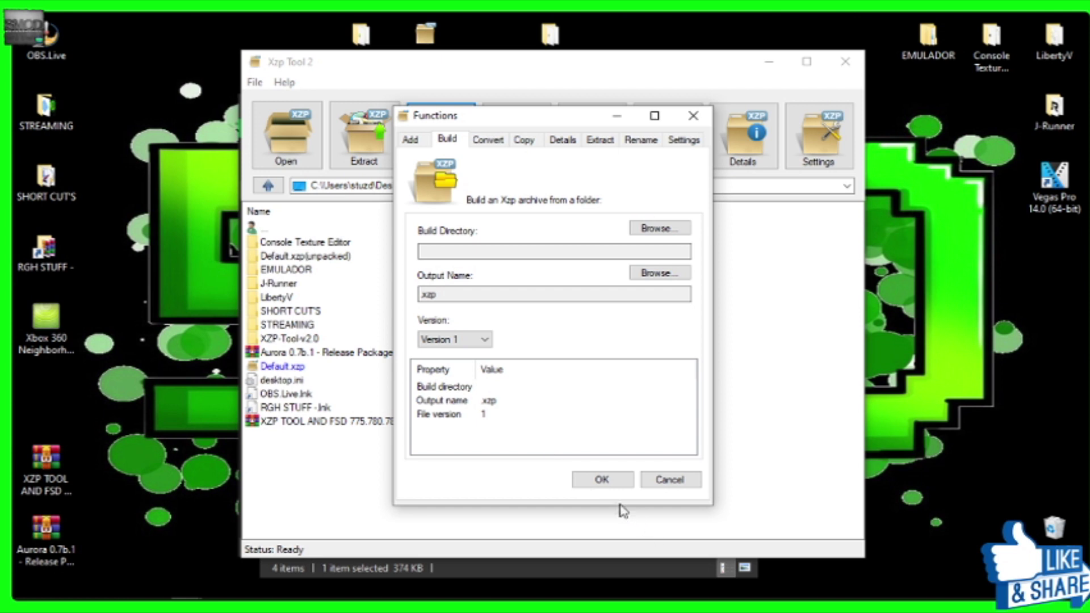
{"action": "left_click", "coordinate": [601, 480]}
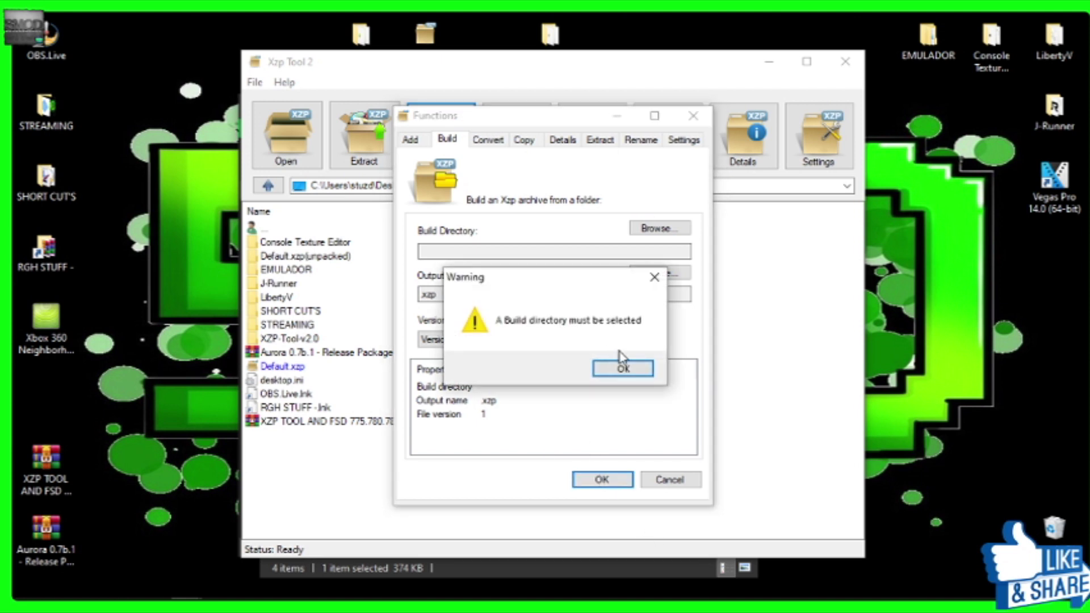
{"action": "left_click", "coordinate": [624, 368]}
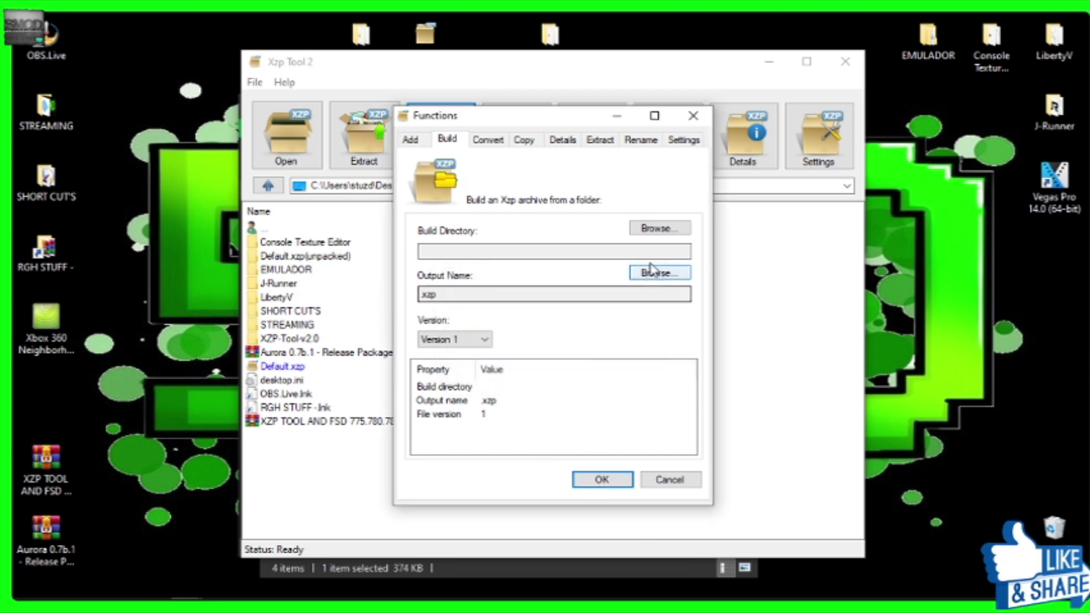
{"action": "left_click", "coordinate": [642, 230]}
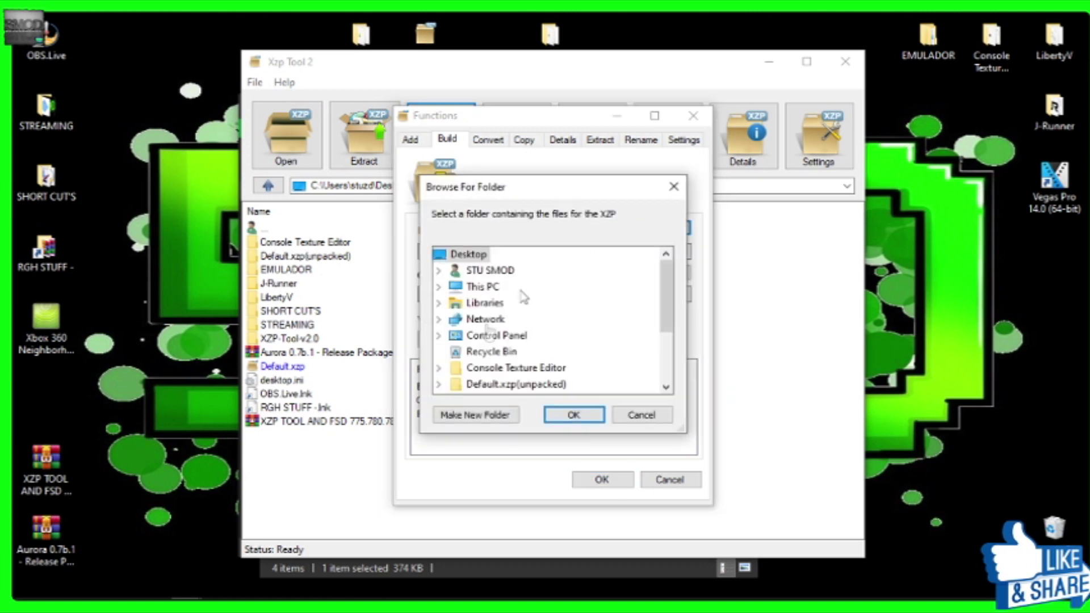
{"action": "left_click", "coordinate": [500, 384]}
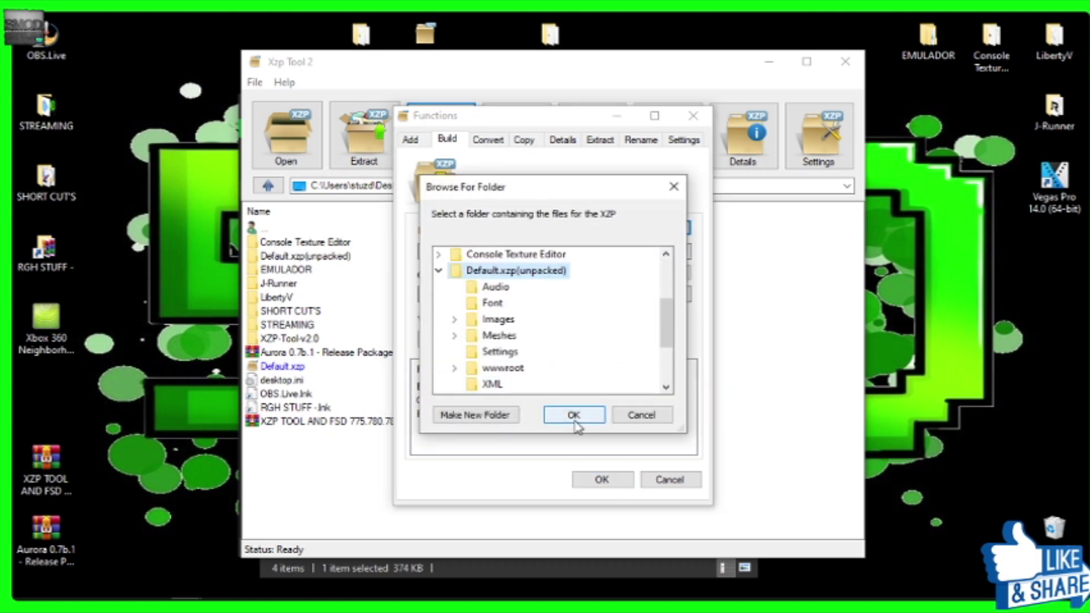
{"action": "left_click", "coordinate": [574, 420]}
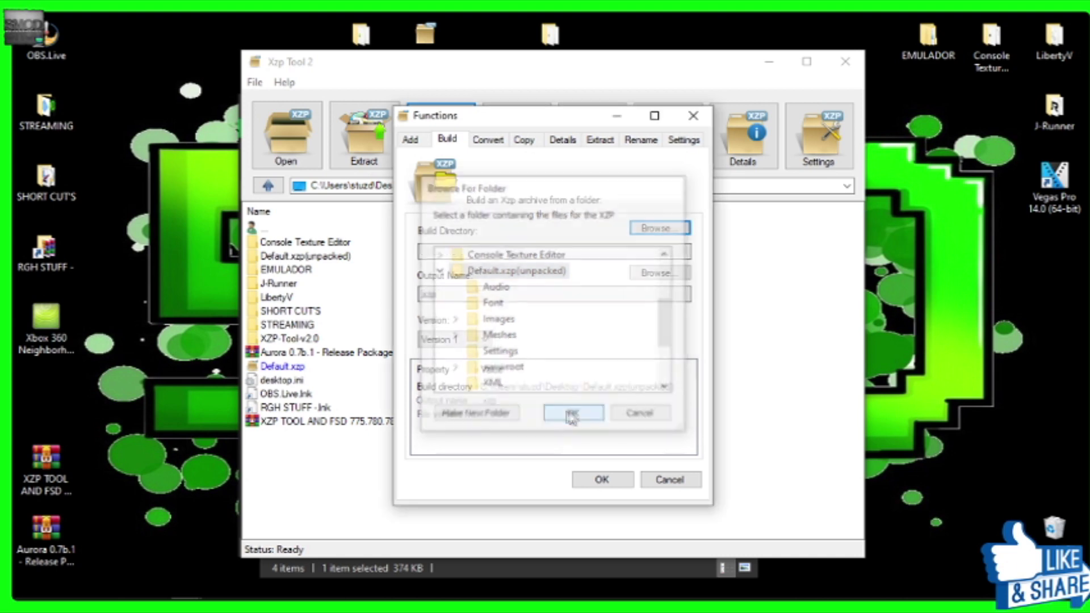
{"action": "left_click", "coordinate": [601, 480]}
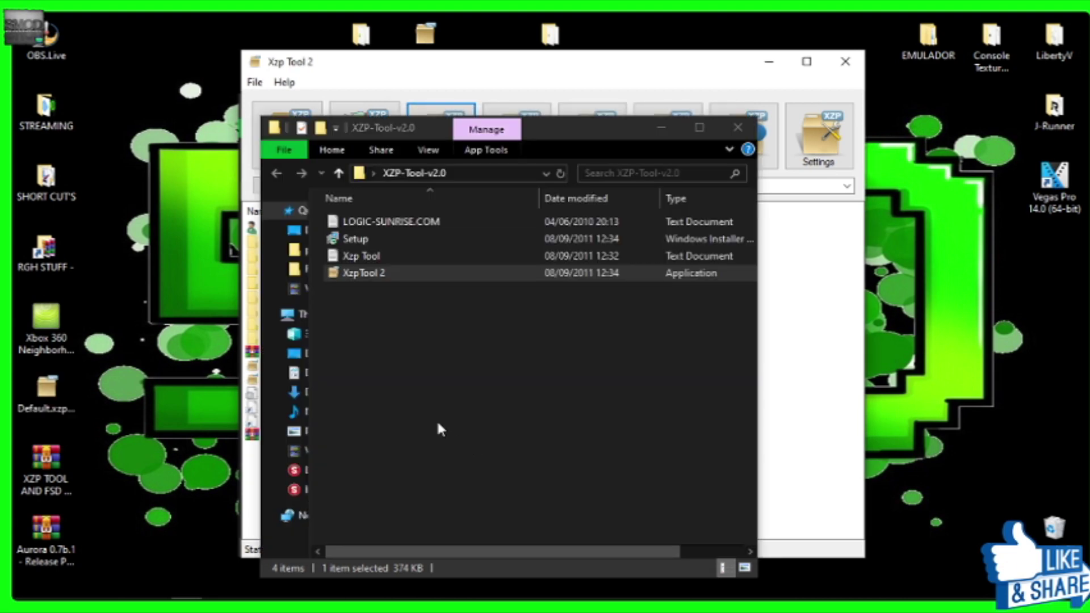
Step: Open the newly built Default.xzp(unpacked) archive, examine its file list, and close Xzp Tool 2 and the XZP-Tool-v2.0 folder
{"action": "double_click", "coordinate": [52, 396]}
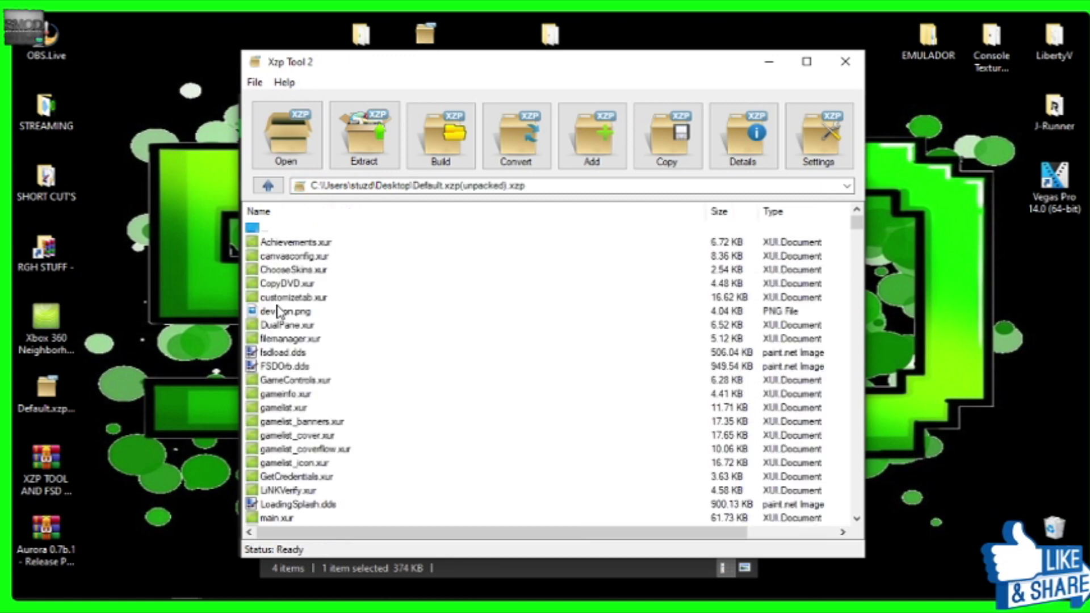
{"action": "scroll", "coordinate": [348, 324], "scroll_direction": "down", "scroll_amount": 8}
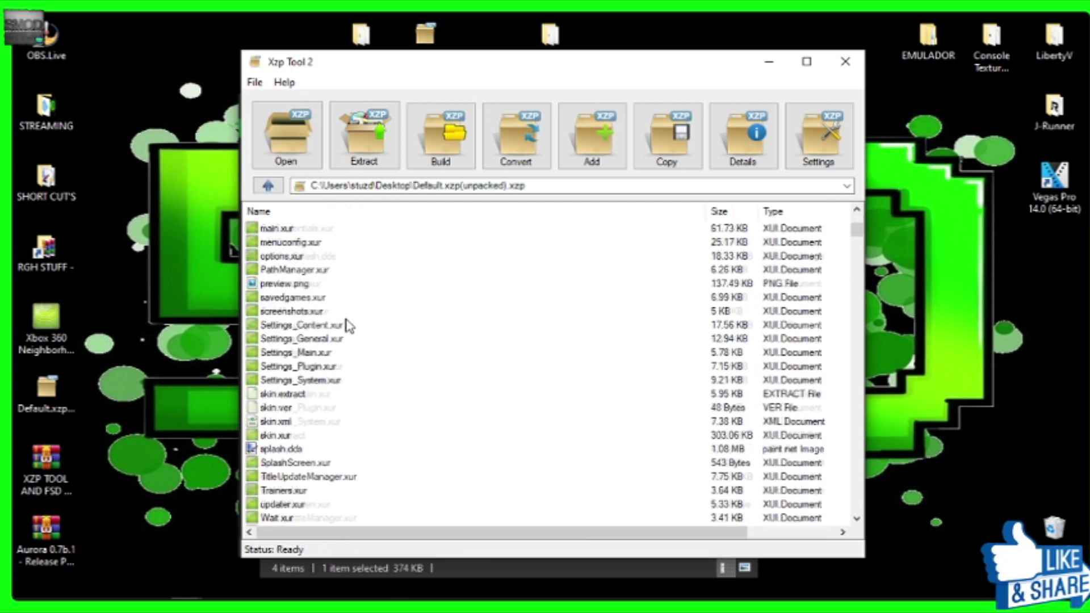
{"action": "scroll", "coordinate": [348, 325], "scroll_direction": "down", "scroll_amount": 20}
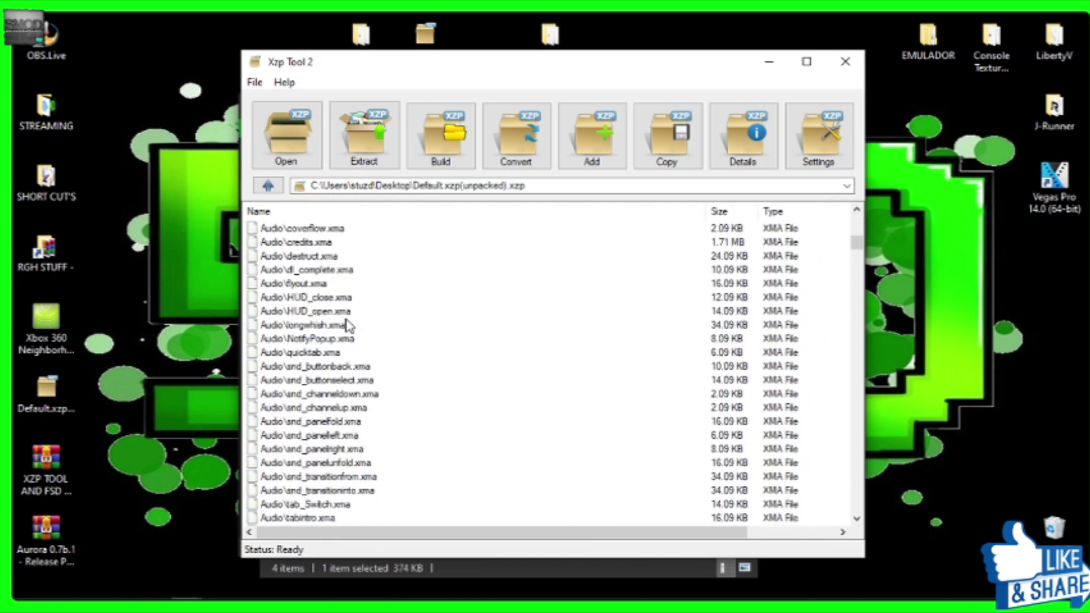
{"action": "scroll", "coordinate": [348, 325], "scroll_direction": "down", "scroll_amount": 20}
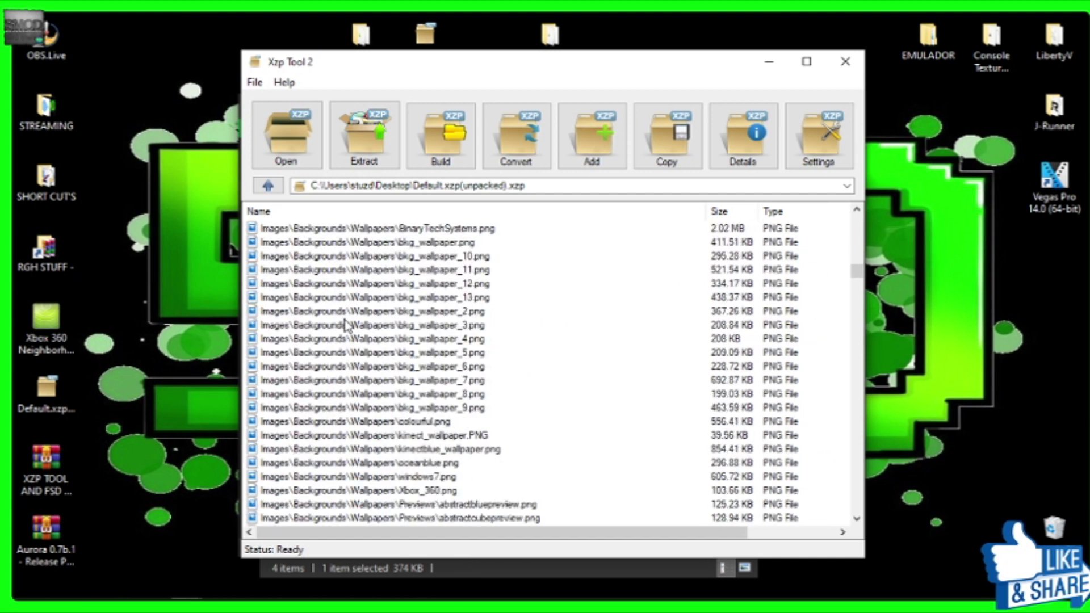
{"action": "scroll", "coordinate": [348, 325], "scroll_direction": "down", "scroll_amount": 10}
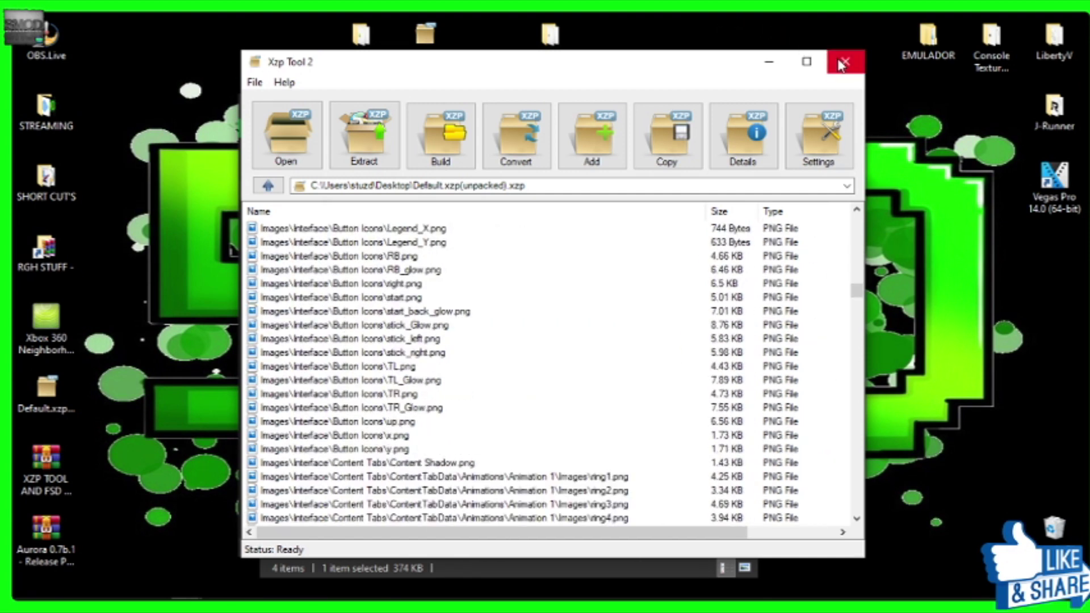
{"action": "key", "text": "alt+Tab"}
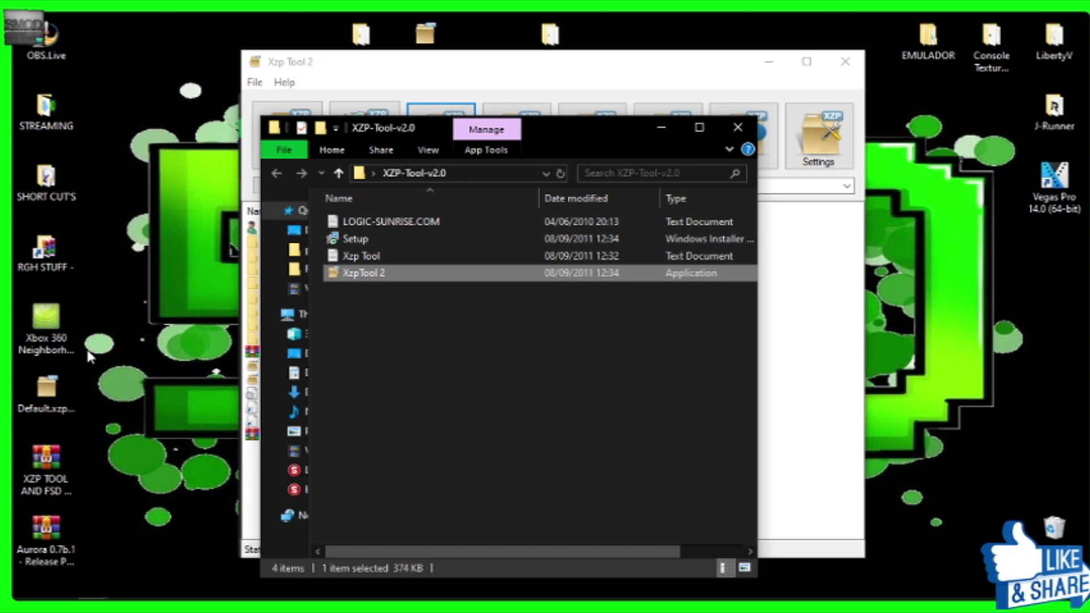
{"action": "left_click", "coordinate": [738, 131]}
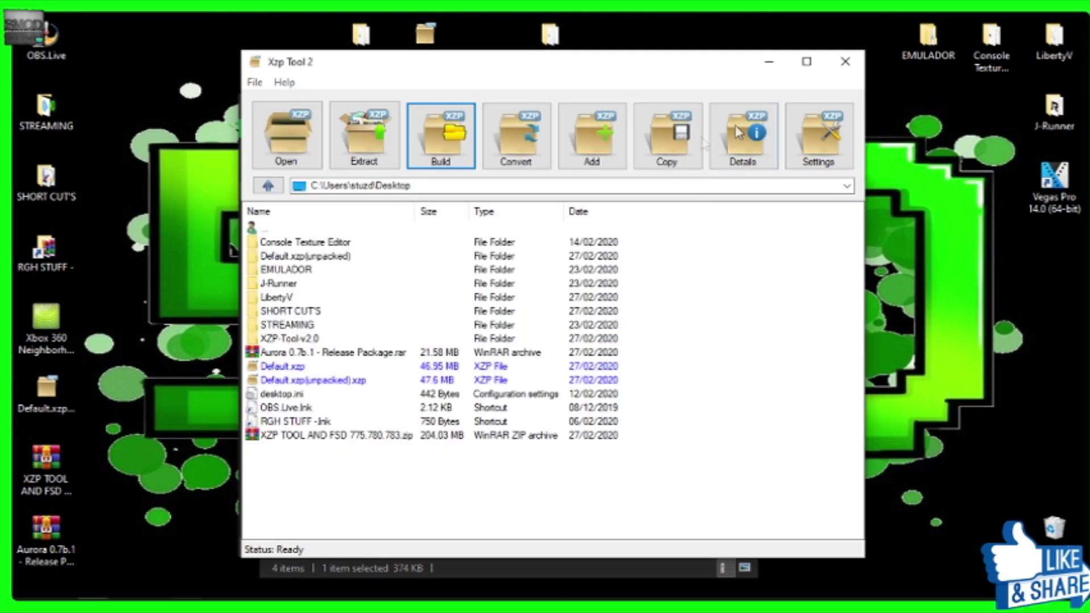
{"action": "left_click", "coordinate": [844, 61]}
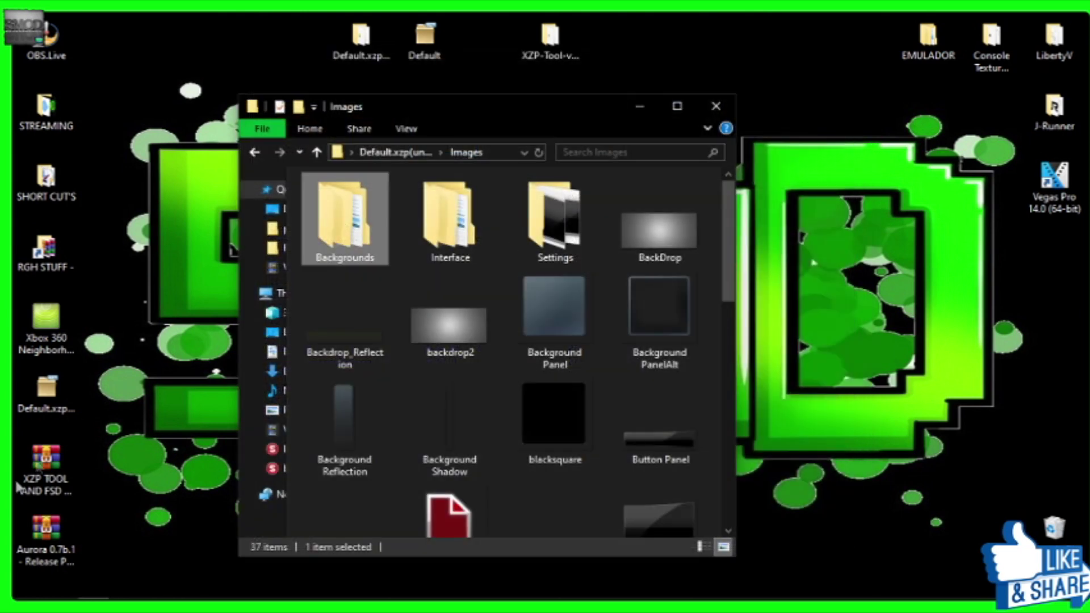
Step: Move the rebuilt archive to a free spot on the desktop and shorten its name to Default.xzp
{"action": "left_click_drag", "start_coordinate": [46, 389], "coordinate": [170, 306]}
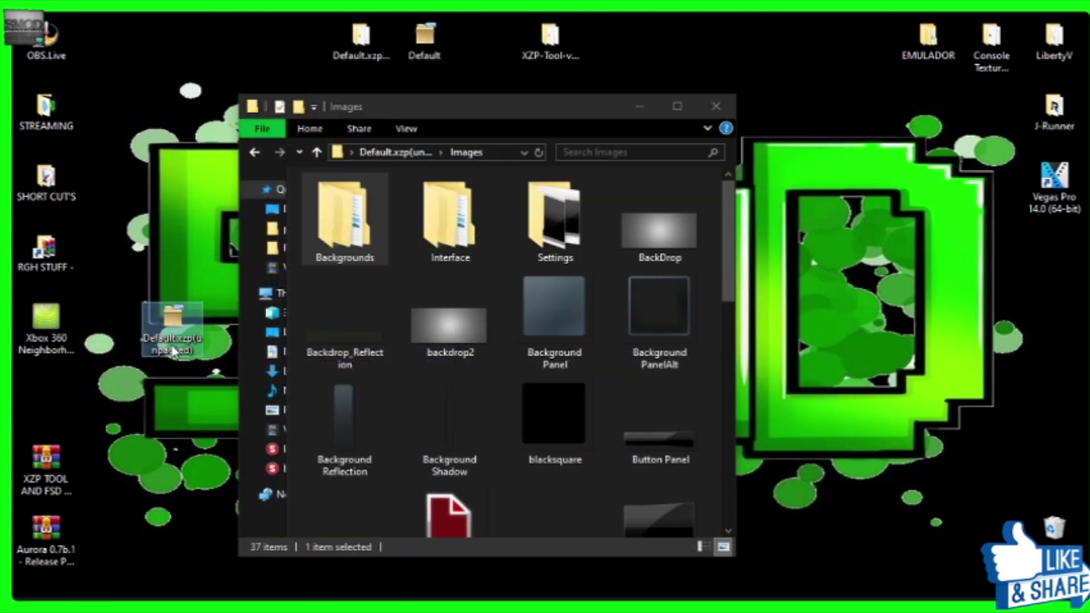
{"action": "left_click", "coordinate": [178, 350]}
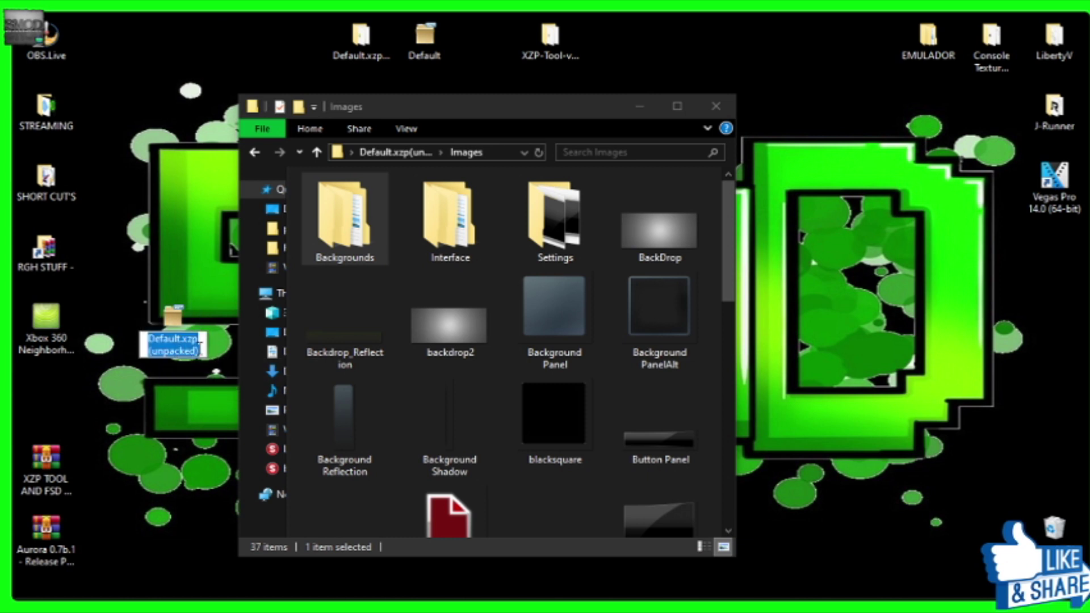
{"action": "left_click", "coordinate": [200, 351]}
{"action": "left_click_drag", "start_coordinate": [200, 351], "coordinate": [198, 339]}
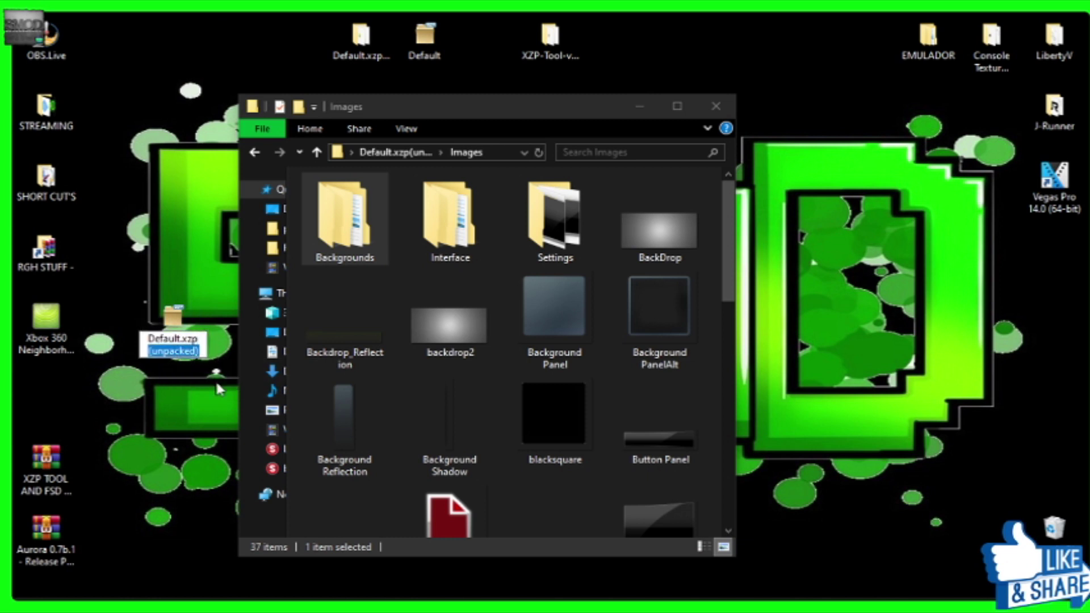
{"action": "key", "text": "BackSpace"}
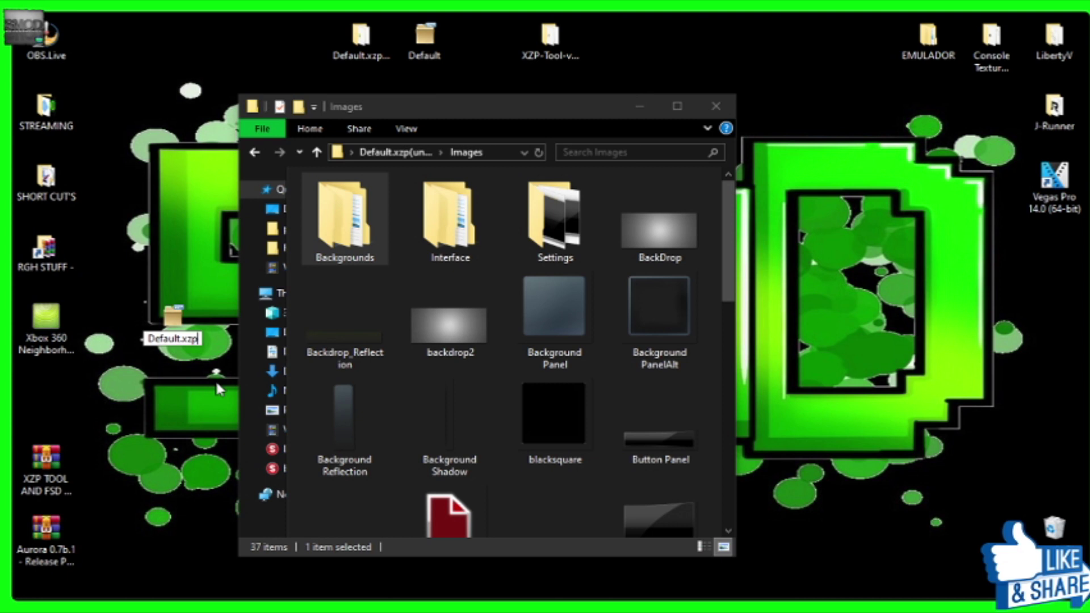
{"action": "key", "text": "Return"}
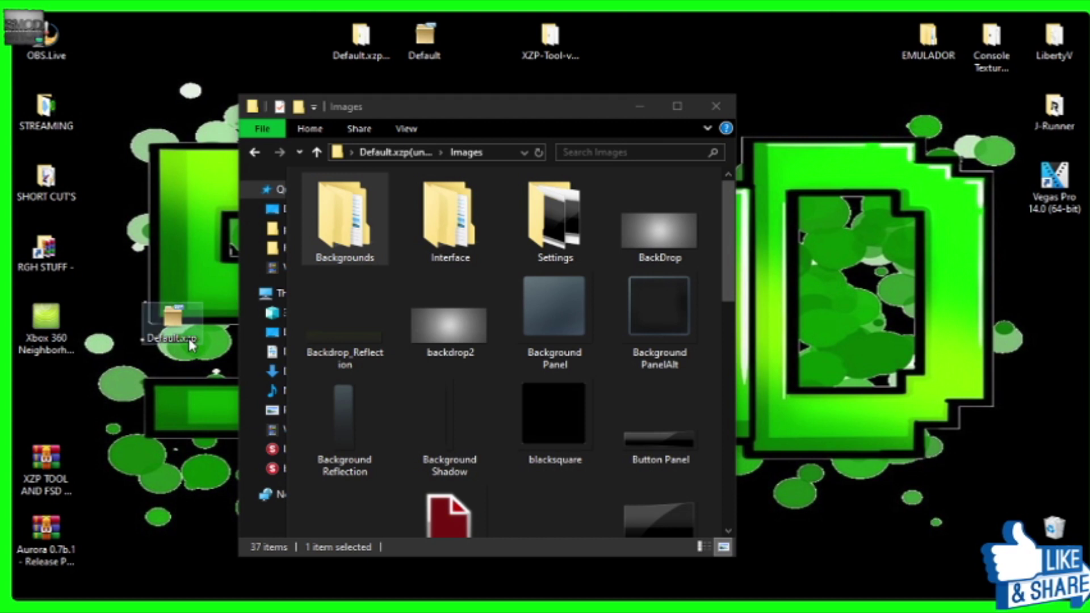
Step: Send the original Default archive to the Recycle Bin and rename the rebuilt archive as Default
{"action": "left_click_drag", "start_coordinate": [433, 43], "coordinate": [1056, 526]}
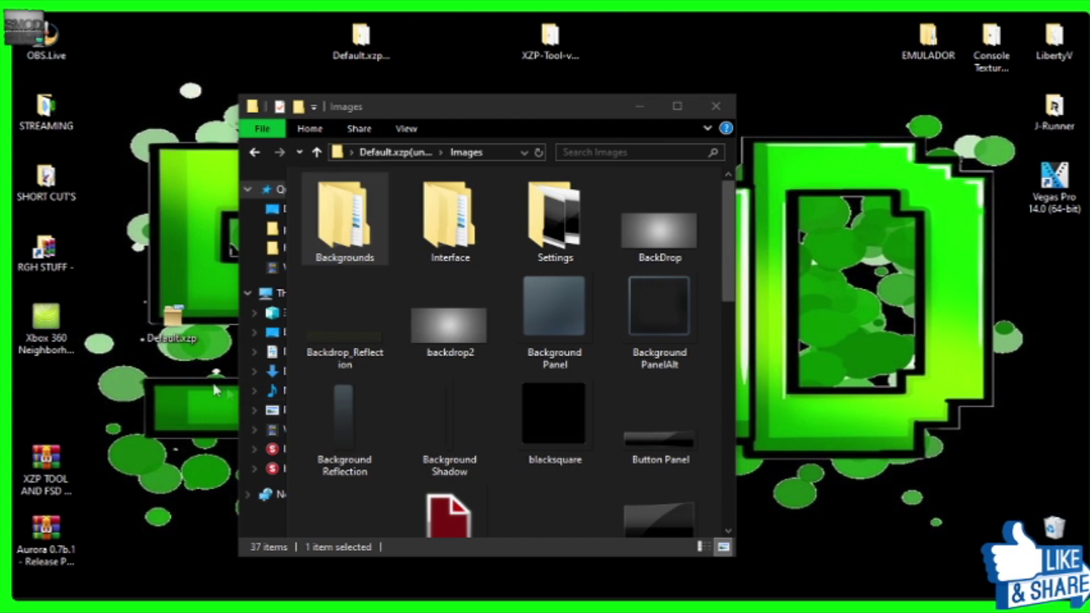
{"action": "left_click", "coordinate": [192, 341]}
{"action": "left_click_drag", "start_coordinate": [200, 341], "coordinate": [182, 343]}
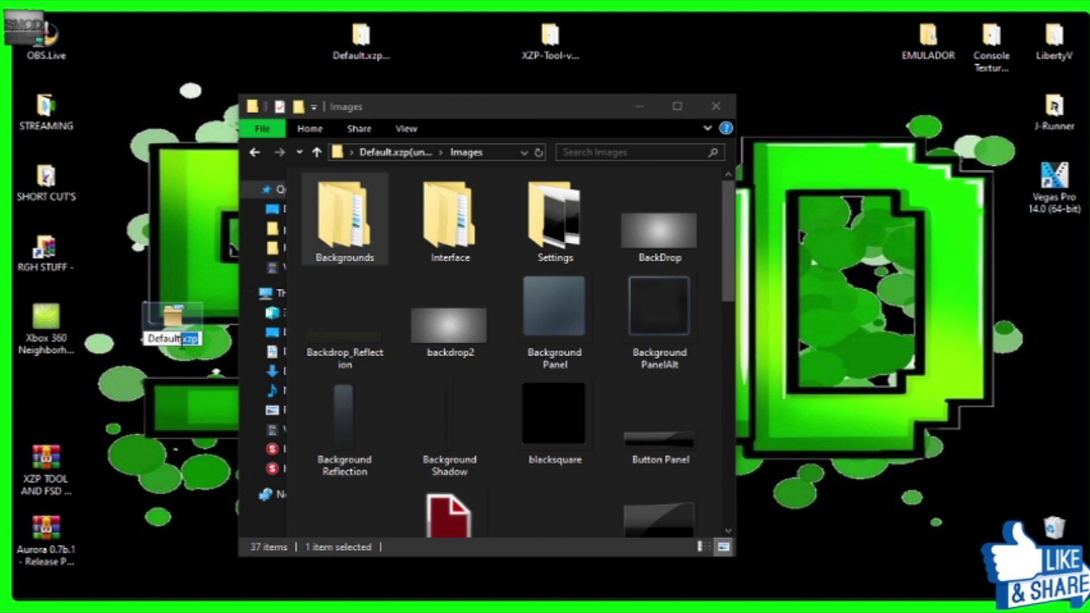
{"action": "key", "text": "BackSpace"}
{"action": "key", "text": "Return"}
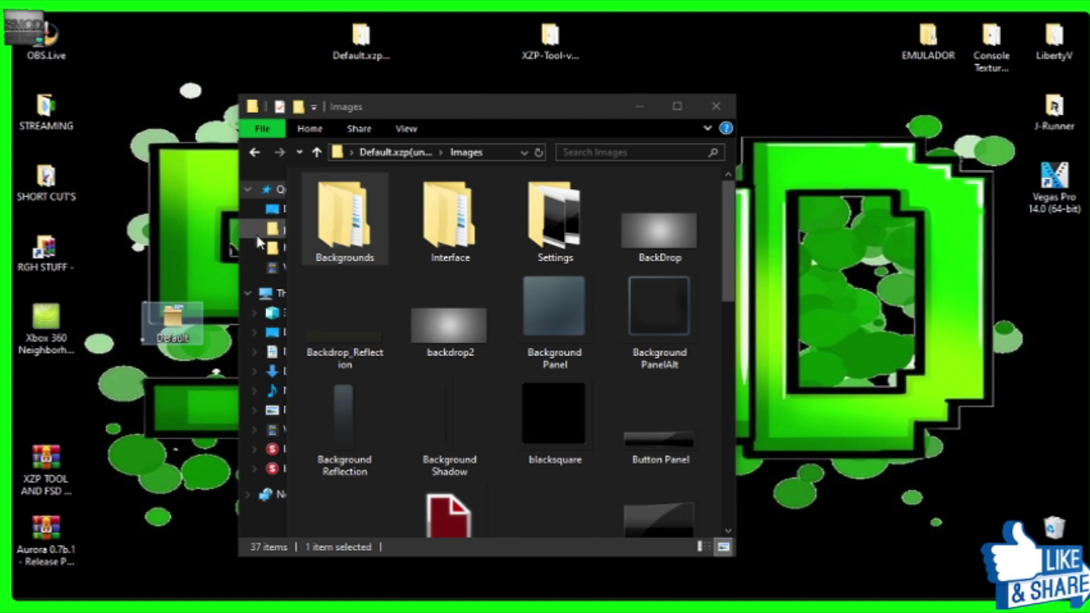
Step: Close the Images folder, send the Default.xzp(unpacked) folder to the Recycle Bin, and reposition the Default archive on the desktop
{"action": "left_click_drag", "start_coordinate": [171, 320], "coordinate": [471, 47]}
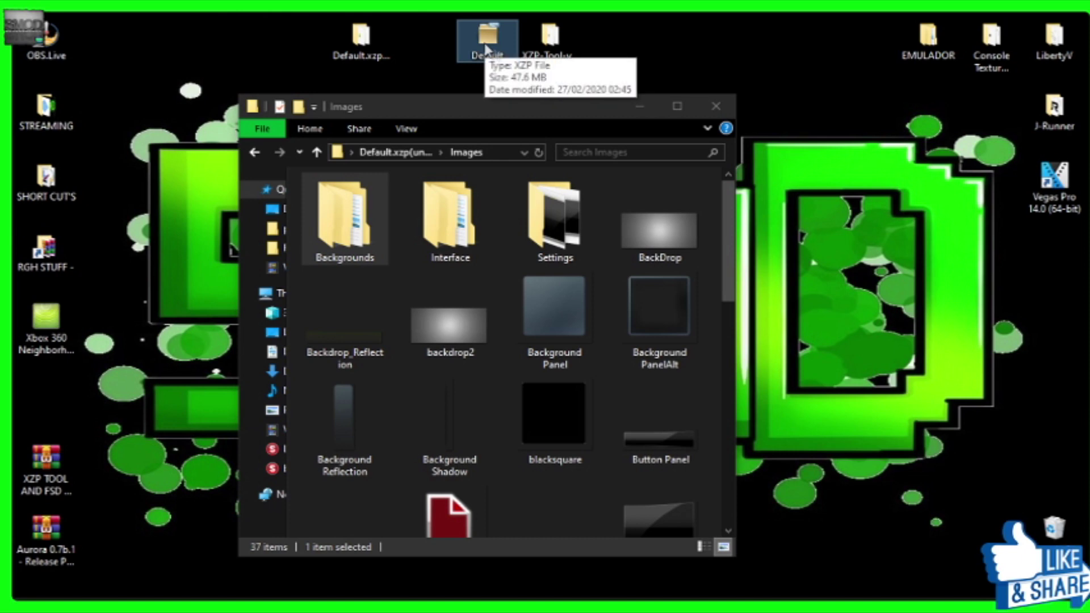
{"action": "left_click", "coordinate": [716, 106]}
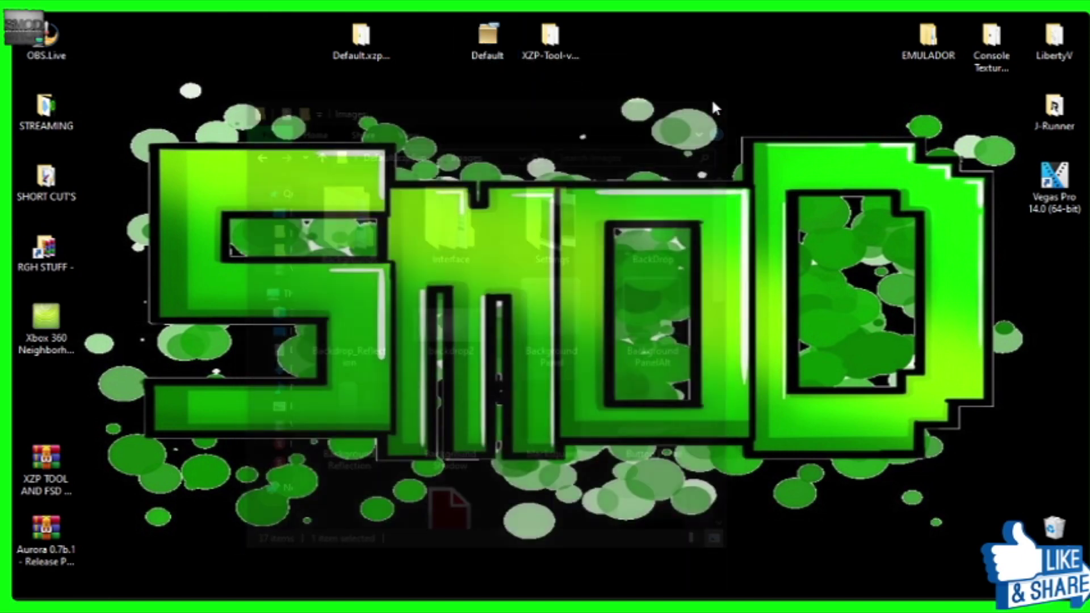
{"action": "left_click_drag", "start_coordinate": [487, 35], "coordinate": [426, 180]}
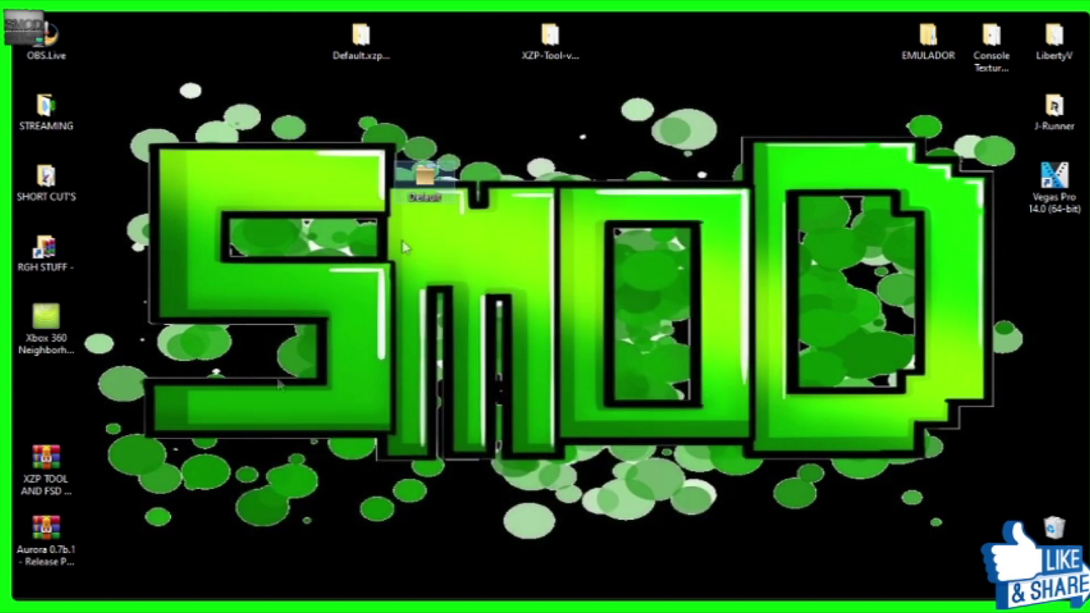
{"action": "right_click", "coordinate": [375, 274]}
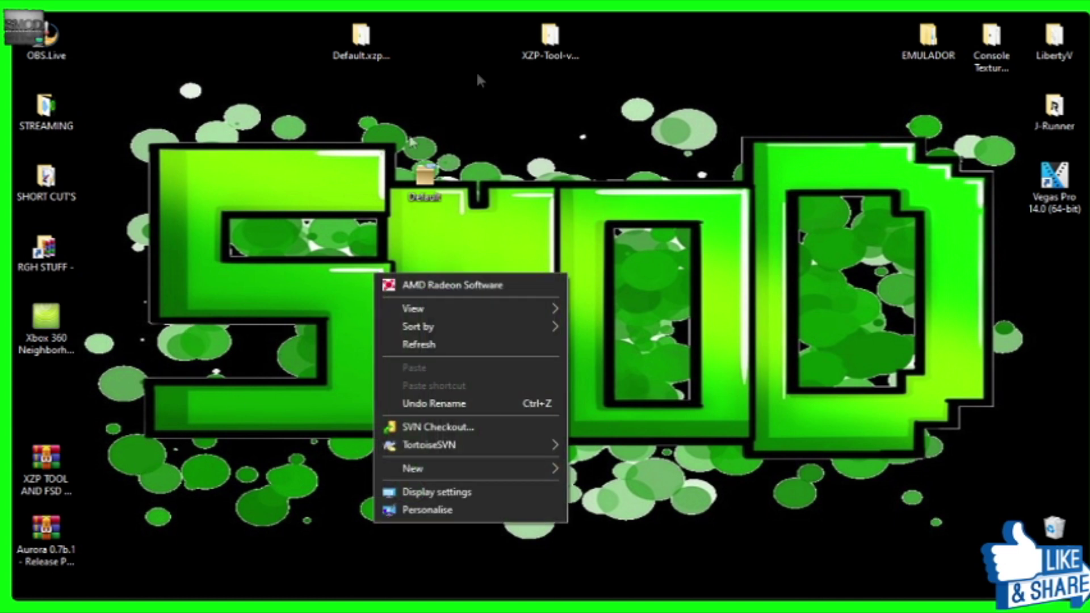
{"action": "left_click_drag", "start_coordinate": [362, 35], "coordinate": [1068, 486]}
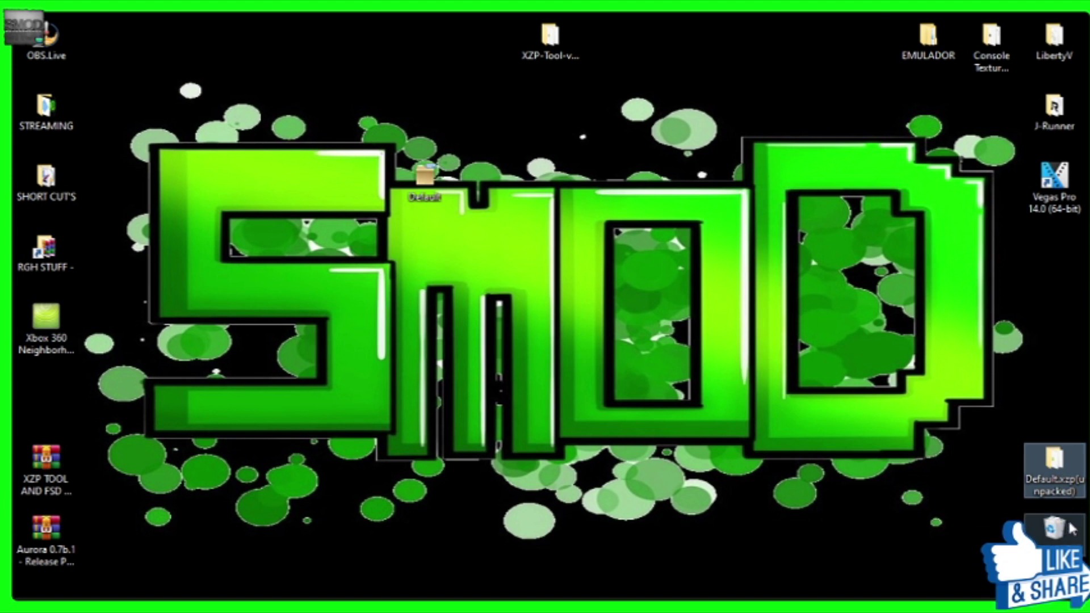
{"action": "left_click_drag", "start_coordinate": [1071, 529], "coordinate": [1071, 529]}
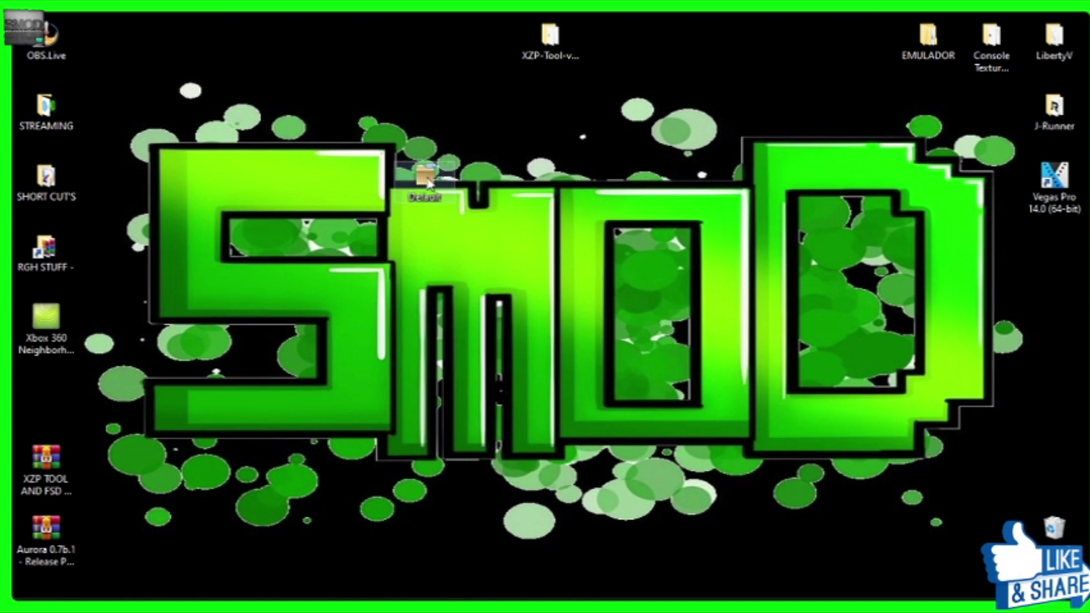
{"action": "left_click_drag", "start_coordinate": [429, 182], "coordinate": [366, 253]}
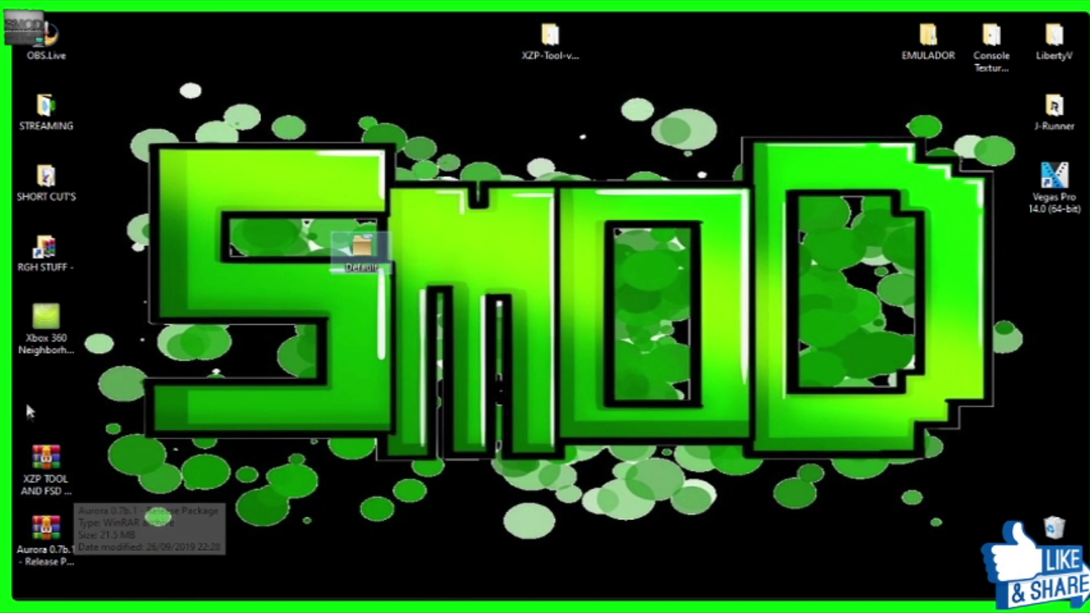
Step: Open Xbox 360 Neighborhood and go into the Jtag console's Retail Hard Drive Emulation (HDD:) drive
{"action": "left_click", "coordinate": [51, 326]}
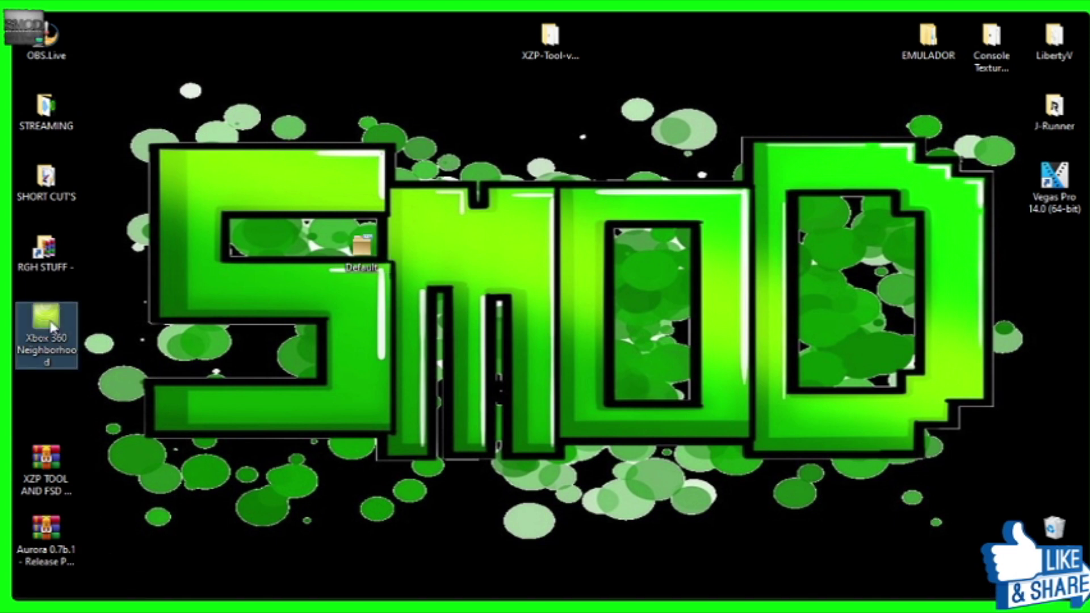
{"action": "double_click", "coordinate": [51, 326]}
{"action": "left_click", "coordinate": [569, 188]}
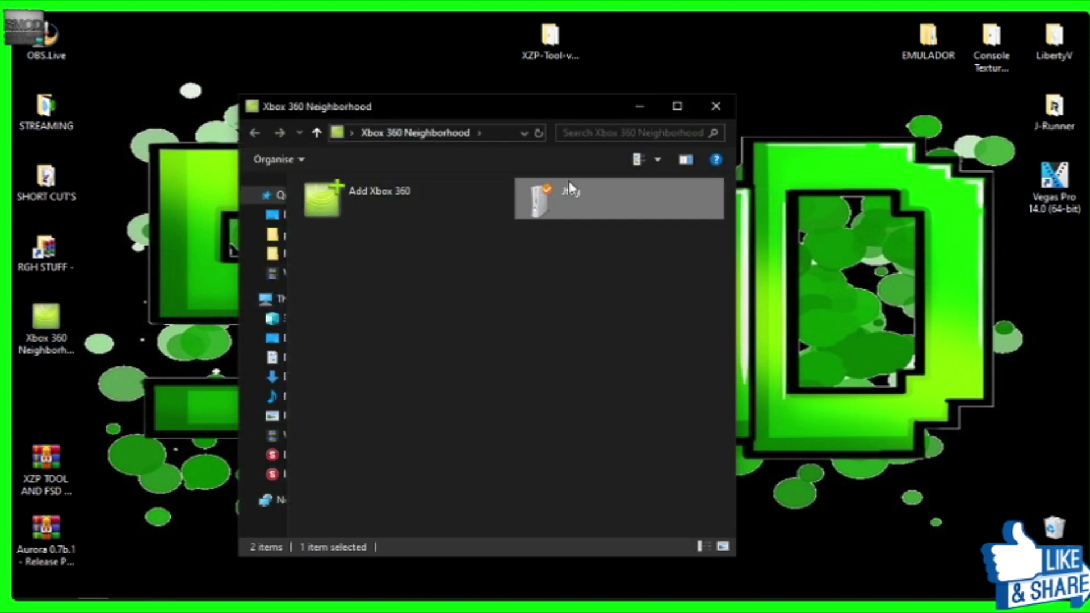
{"action": "double_click", "coordinate": [569, 190]}
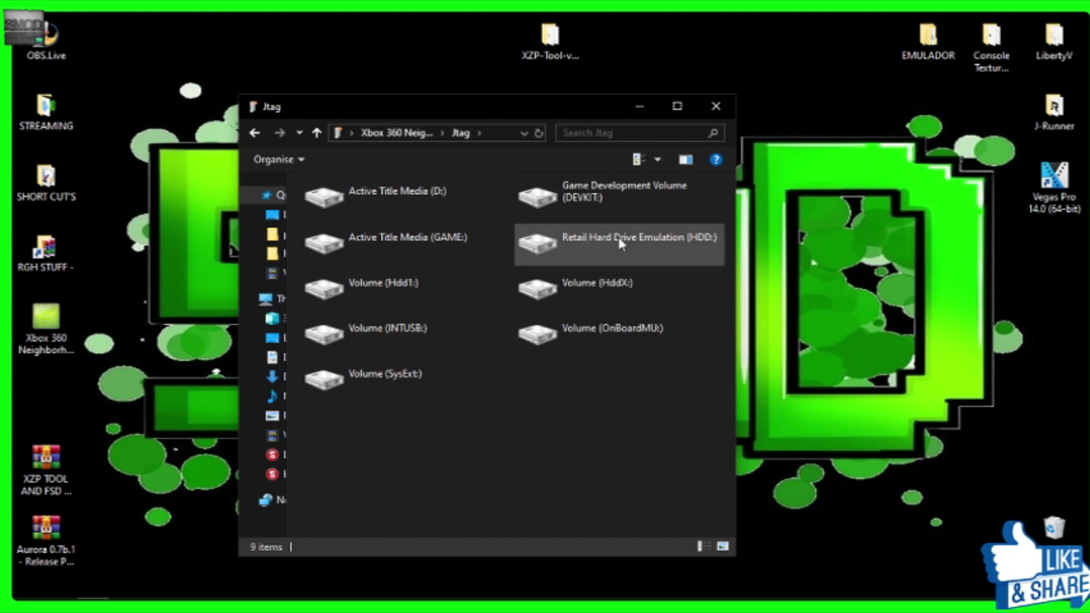
{"action": "left_click", "coordinate": [641, 241]}
{"action": "double_click", "coordinate": [633, 238]}
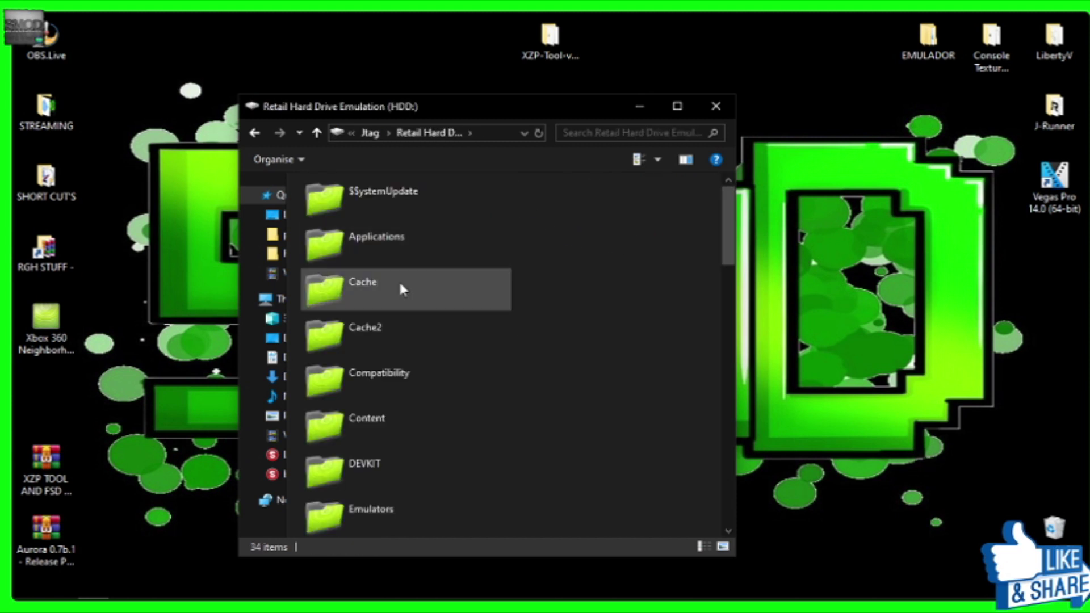
Step: Open the Skins folder under Applications and FSD 775, moving the window aside to uncover the Default archive on the desktop
{"action": "left_click", "coordinate": [376, 240]}
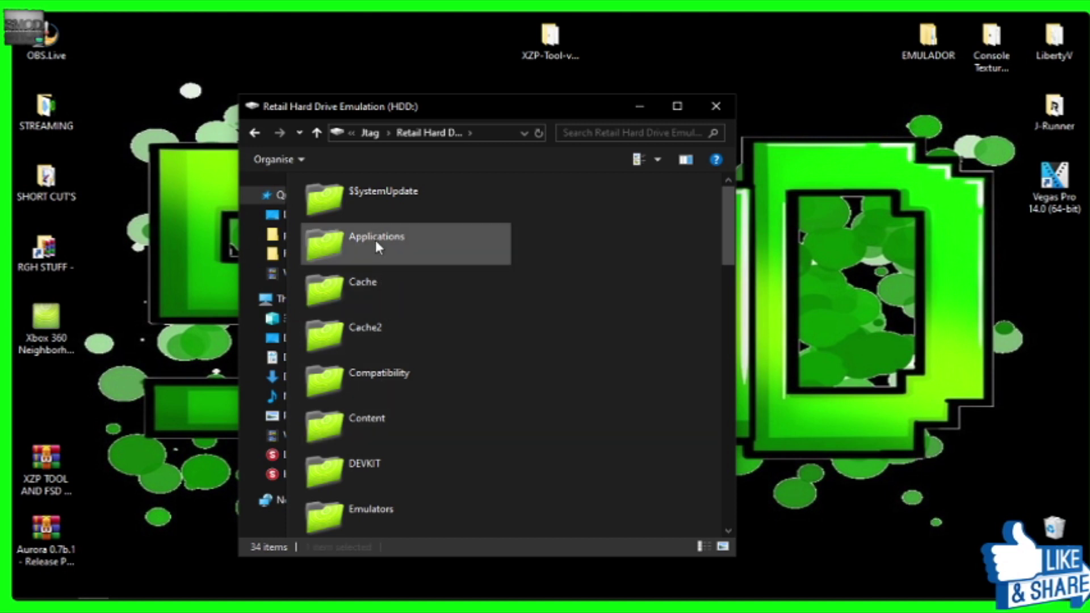
{"action": "double_click", "coordinate": [376, 240]}
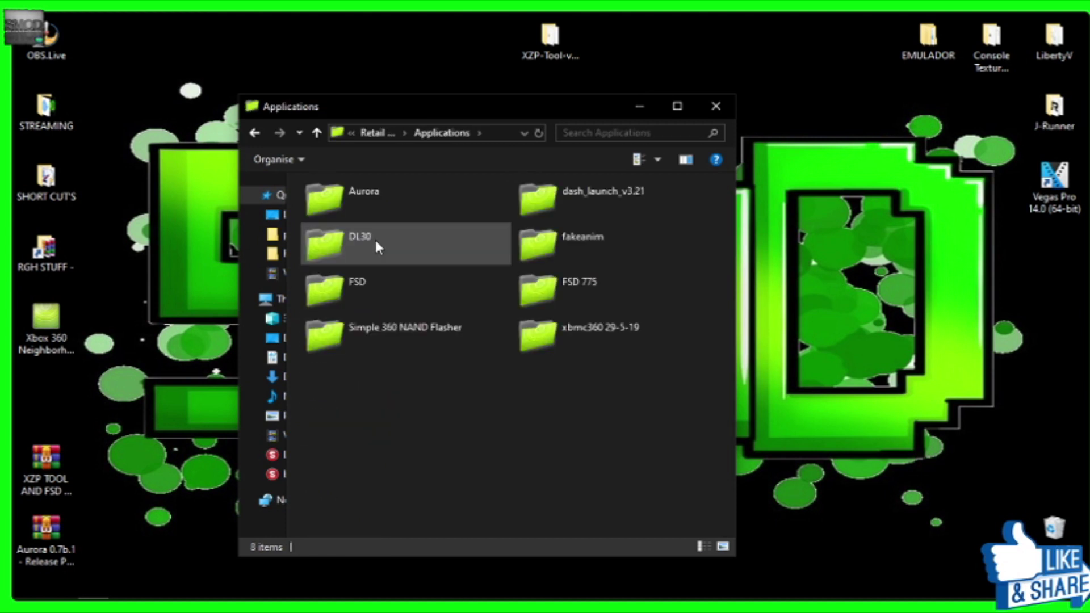
{"action": "left_click", "coordinate": [556, 295]}
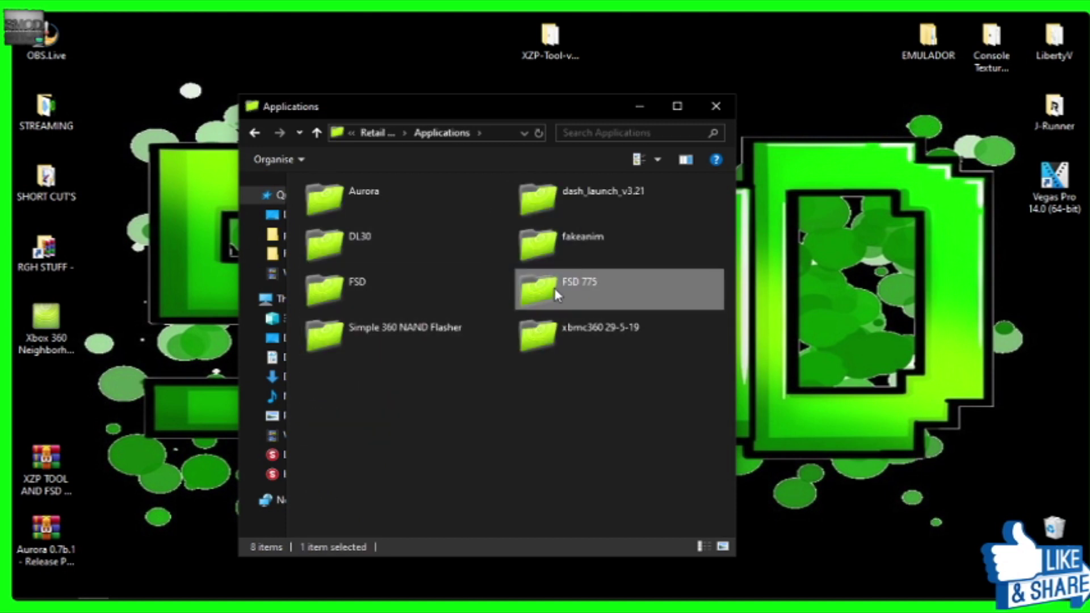
{"action": "double_click", "coordinate": [556, 294]}
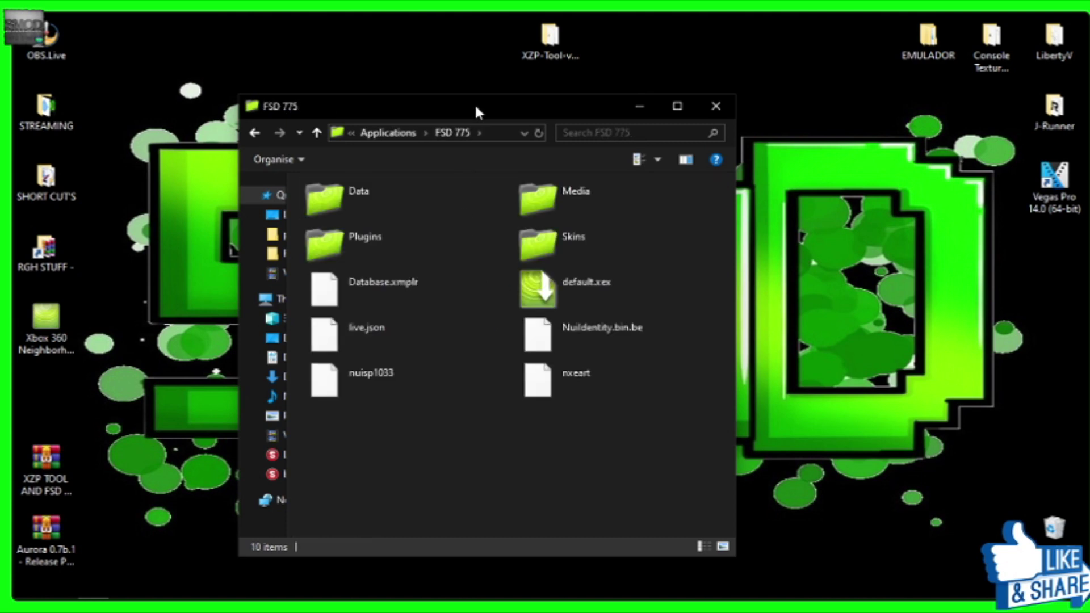
{"action": "left_click_drag", "start_coordinate": [475, 111], "coordinate": [685, 122]}
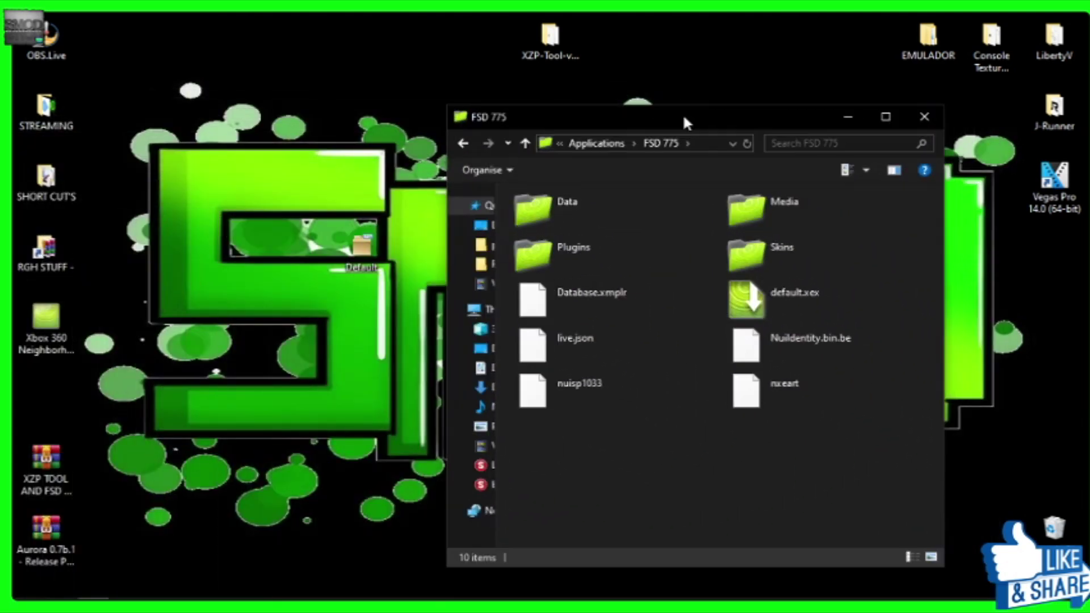
{"action": "left_click", "coordinate": [794, 238]}
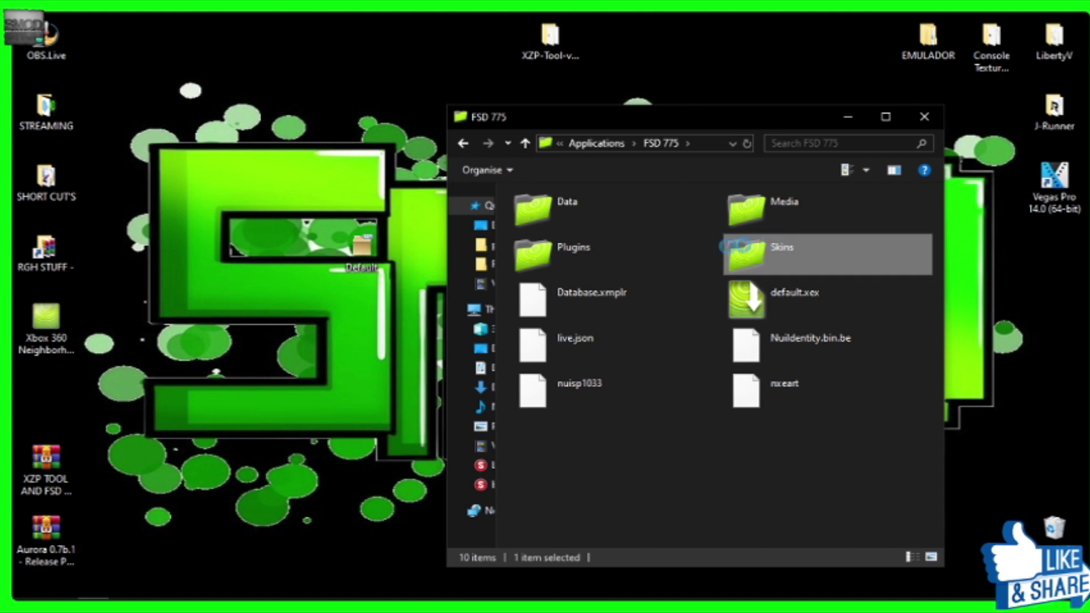
{"action": "double_click", "coordinate": [794, 238]}
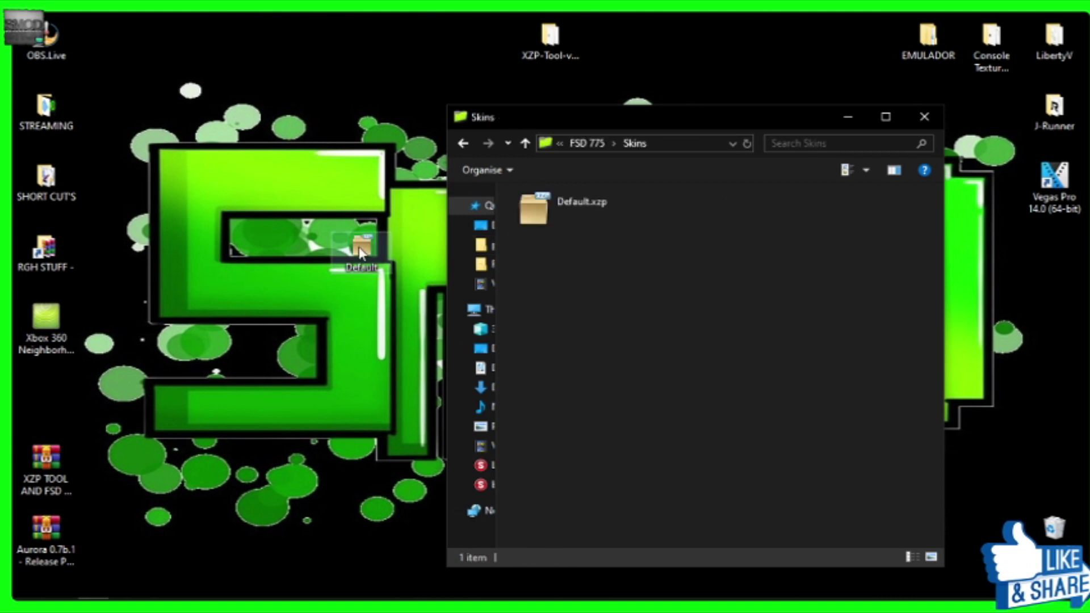
Step: Copy the Default archive from the desktop into the console's Skins folder, replacing the existing Default.xzp, and reposition the folder window
{"action": "left_click_drag", "start_coordinate": [360, 253], "coordinate": [718, 260]}
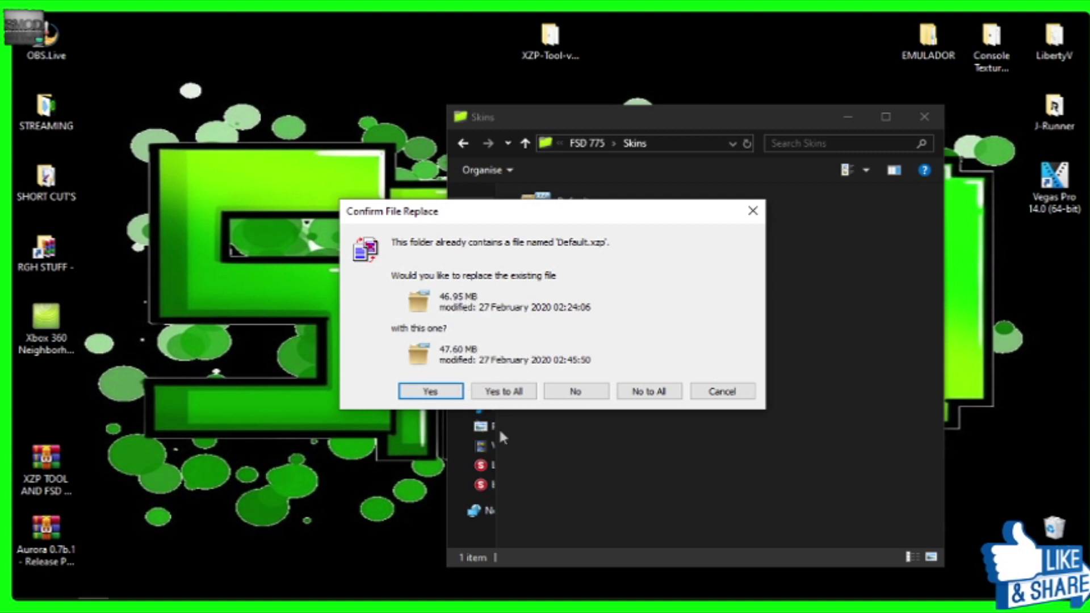
{"action": "left_click", "coordinate": [502, 393]}
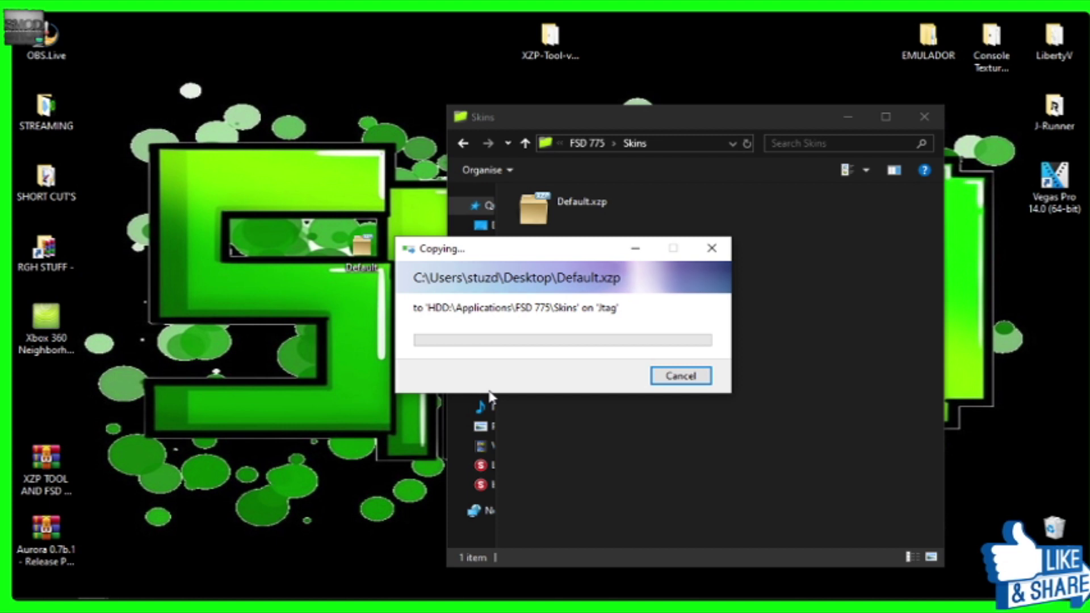
{"action": "left_click_drag", "start_coordinate": [532, 249], "coordinate": [371, 194]}
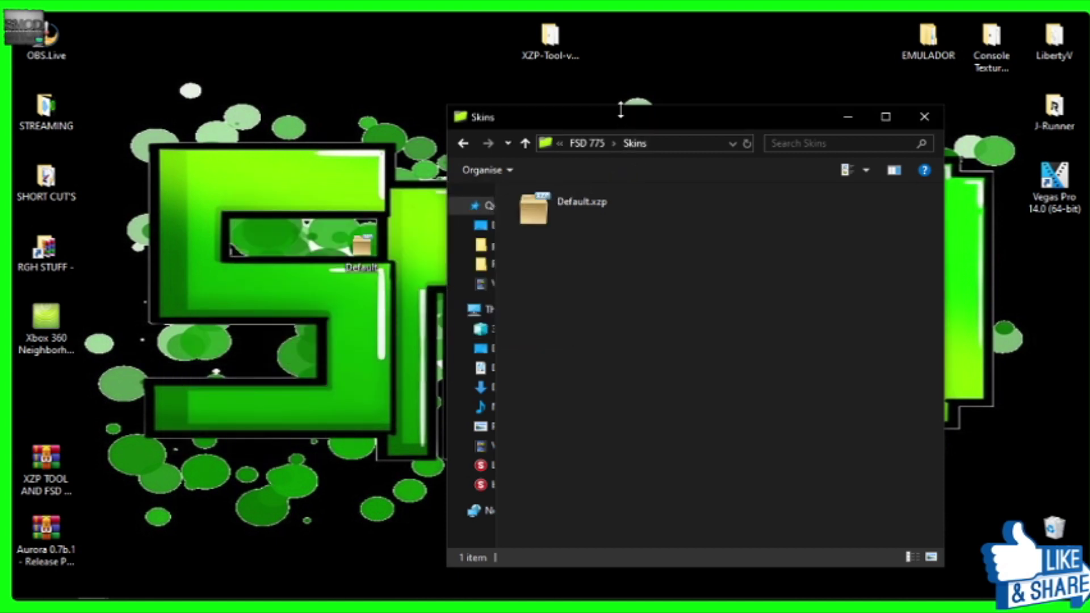
{"action": "left_click_drag", "start_coordinate": [620, 107], "coordinate": [365, 114]}
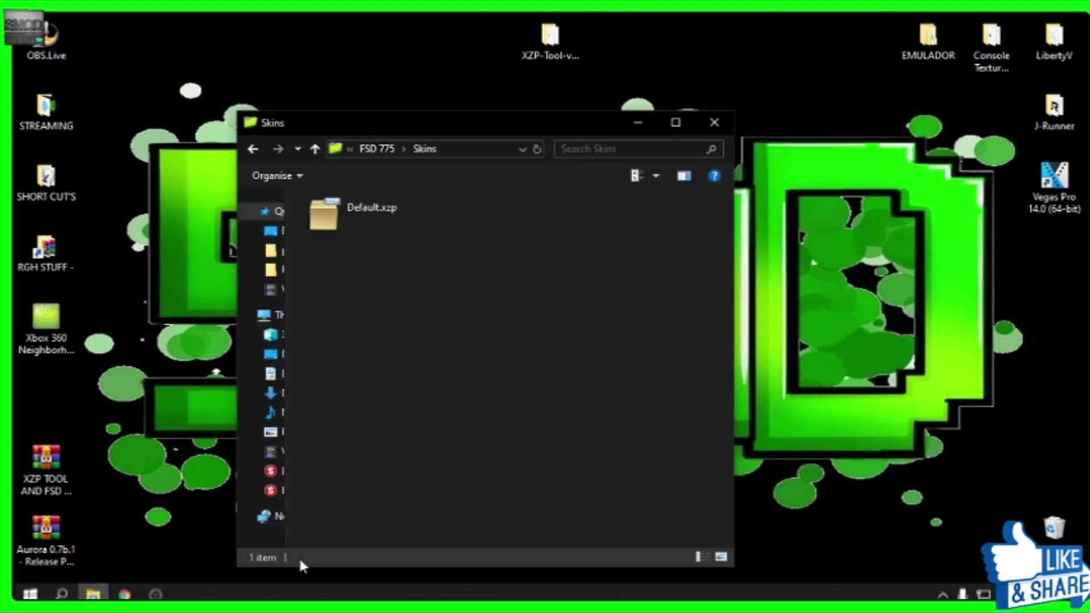
Step: Switch to OBS, move its window aside, and activate the PVR LIVE scene to show the console's output
{"action": "left_click", "coordinate": [155, 594]}
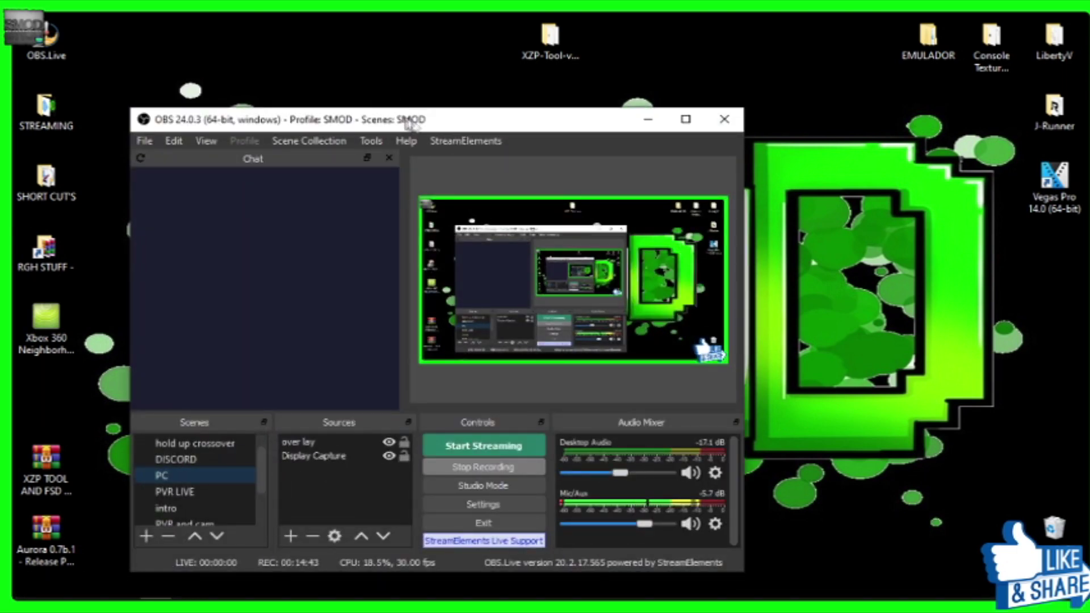
{"action": "left_click_drag", "start_coordinate": [404, 121], "coordinate": [722, 111]}
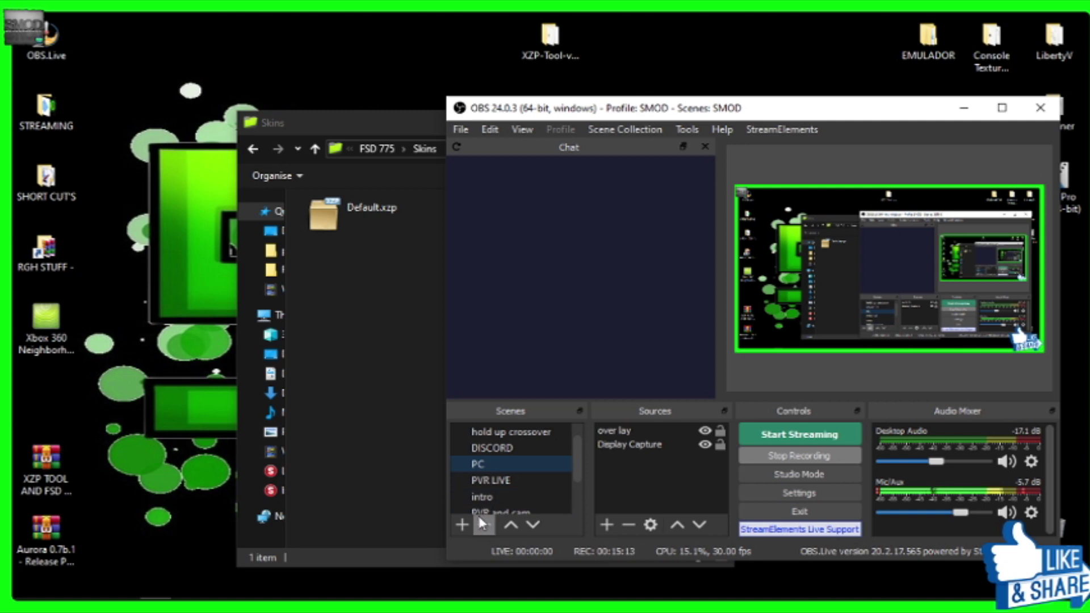
{"action": "left_click", "coordinate": [481, 482]}
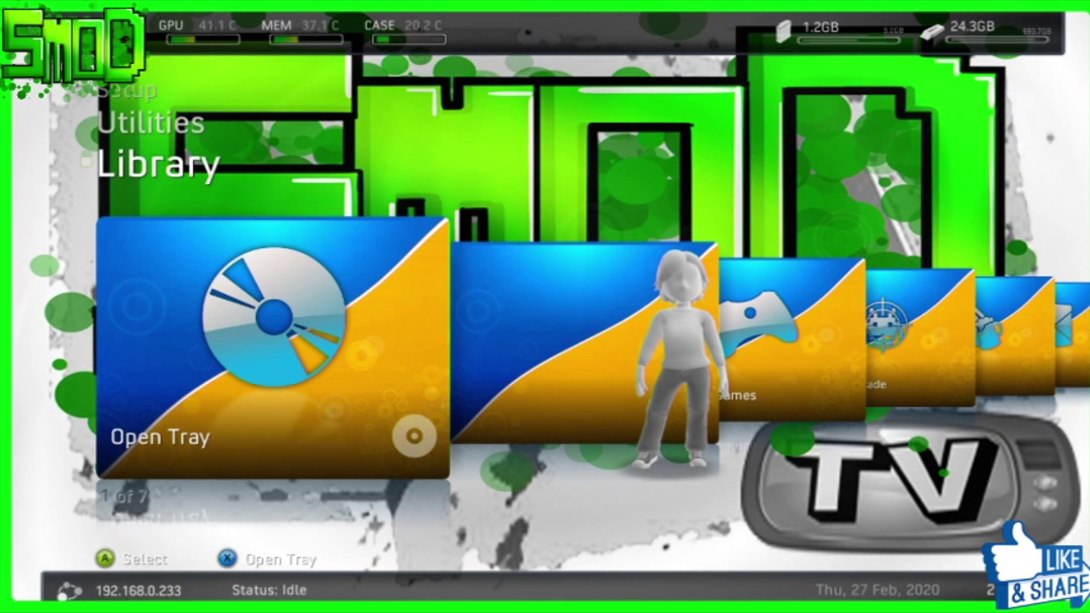
Step: Examine the new skin on the console dashboard by going through the Library tiles up to Emulators and moving to the Setup section
{"action": "key", "text": "Right"}
{"action": "key", "text": "Right"}
{"action": "key", "text": "Right"}
{"action": "key", "text": "Right"}
{"action": "key", "text": "Right"}
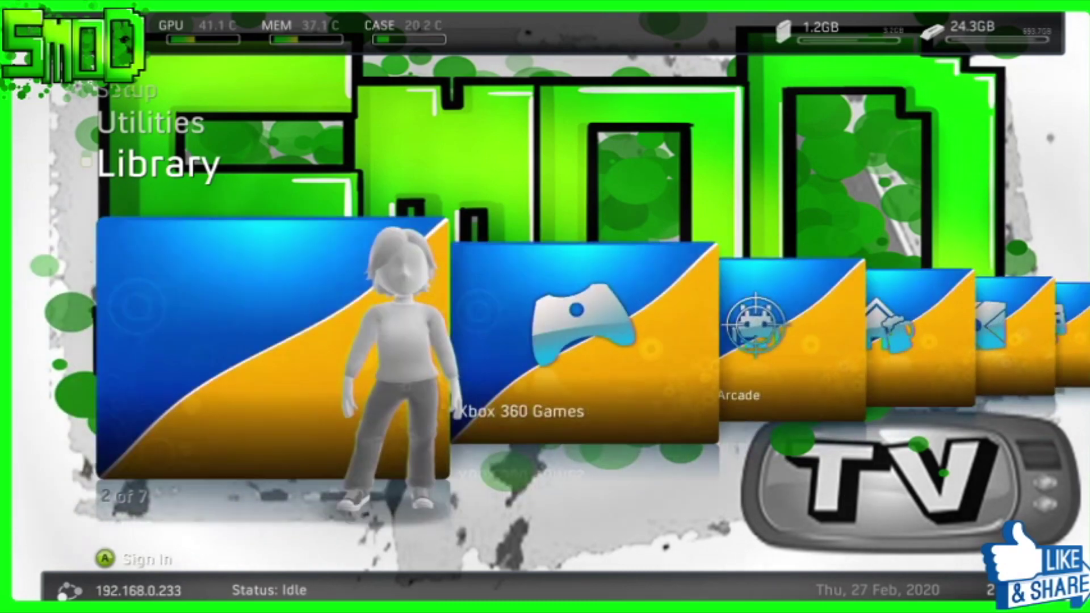
{"action": "key", "text": "Right"}
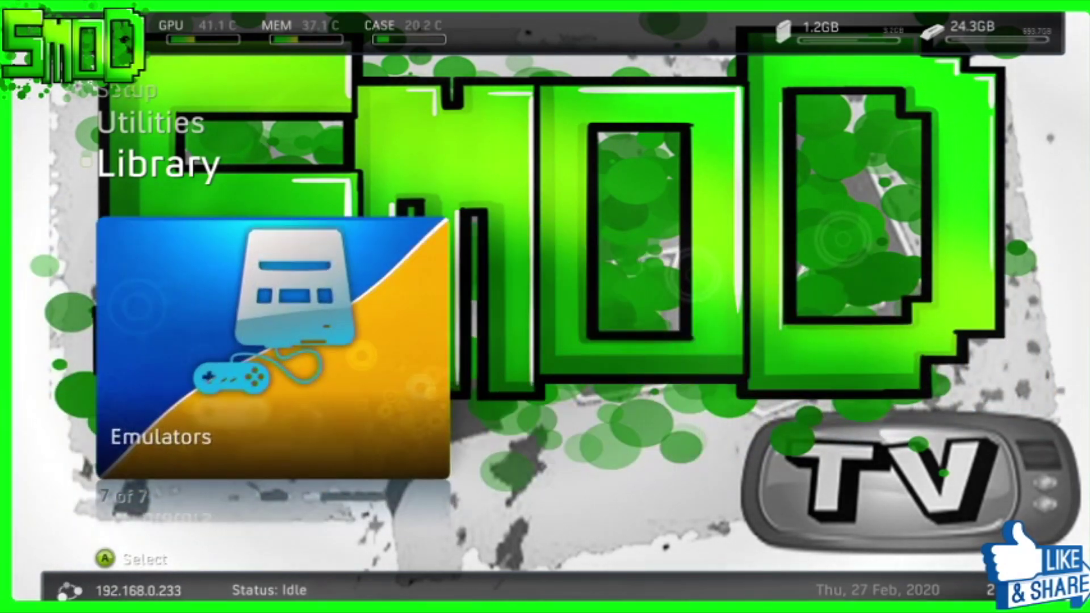
{"action": "key", "text": "Up"}
{"action": "key", "text": "Up"}
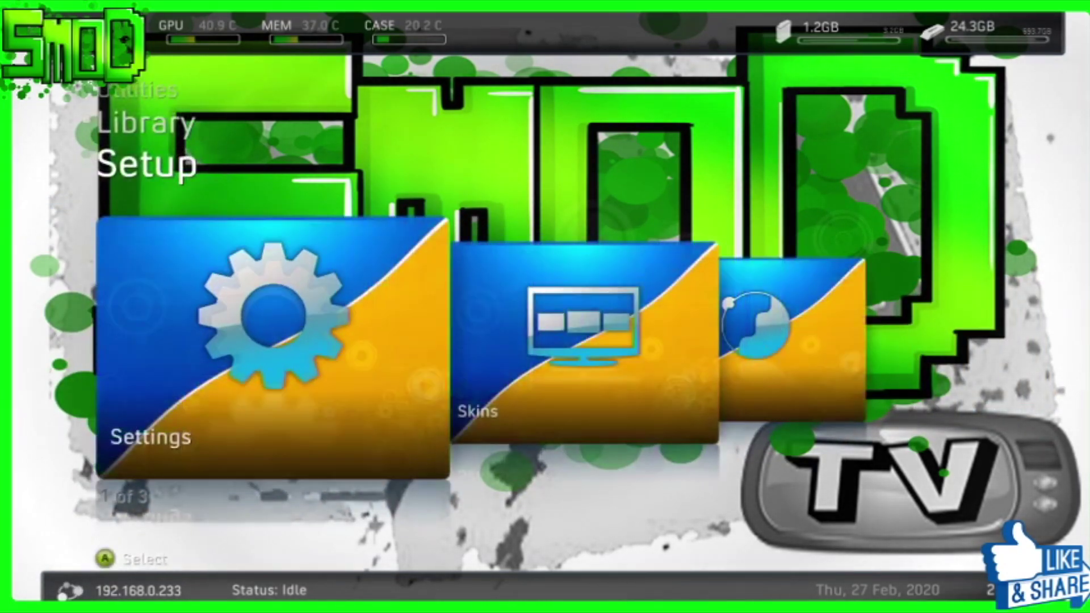
{"action": "key", "text": "Down"}
{"action": "key", "text": "Up"}
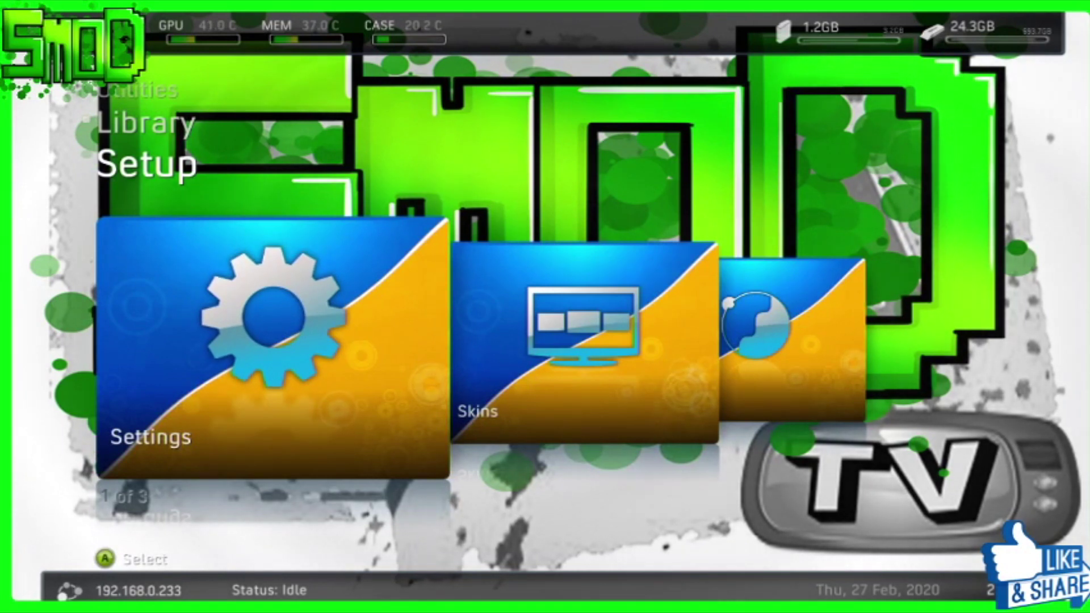